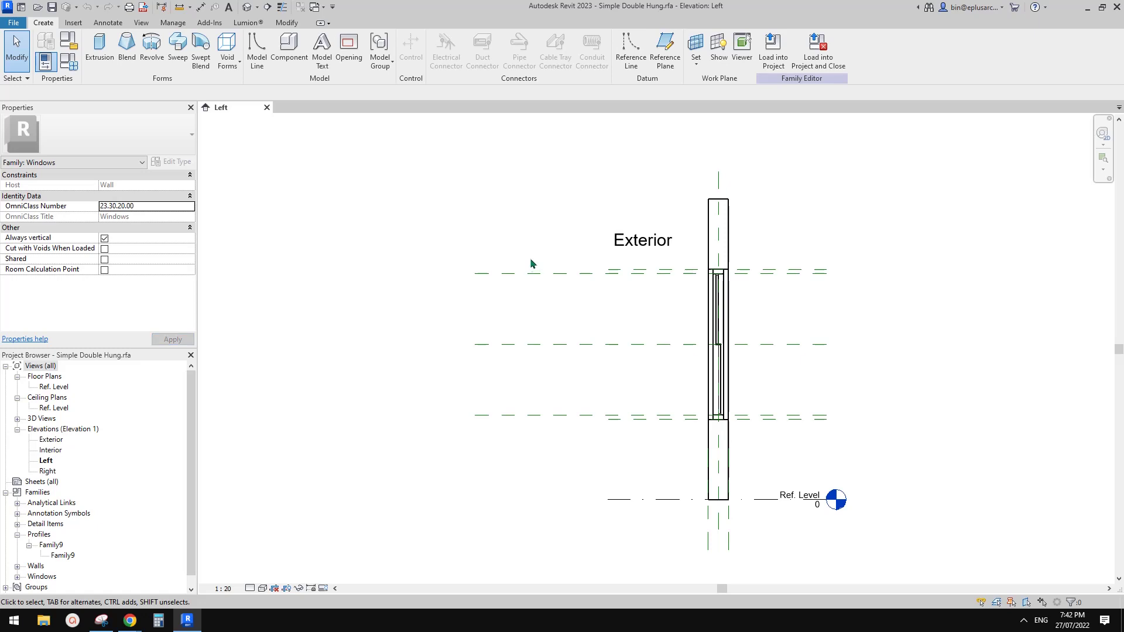
Show the wall and window in the default 3D view with thin lines, orbiting to inspect both sashes
middle_click_drag(626, 291, 582, 304)
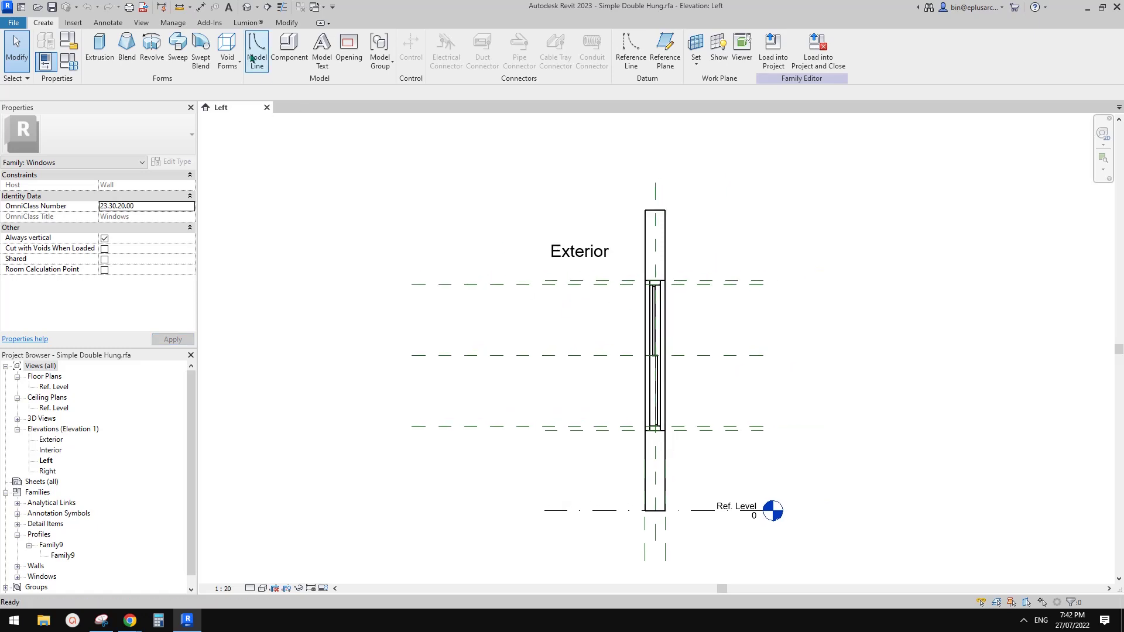
left_click(247, 7)
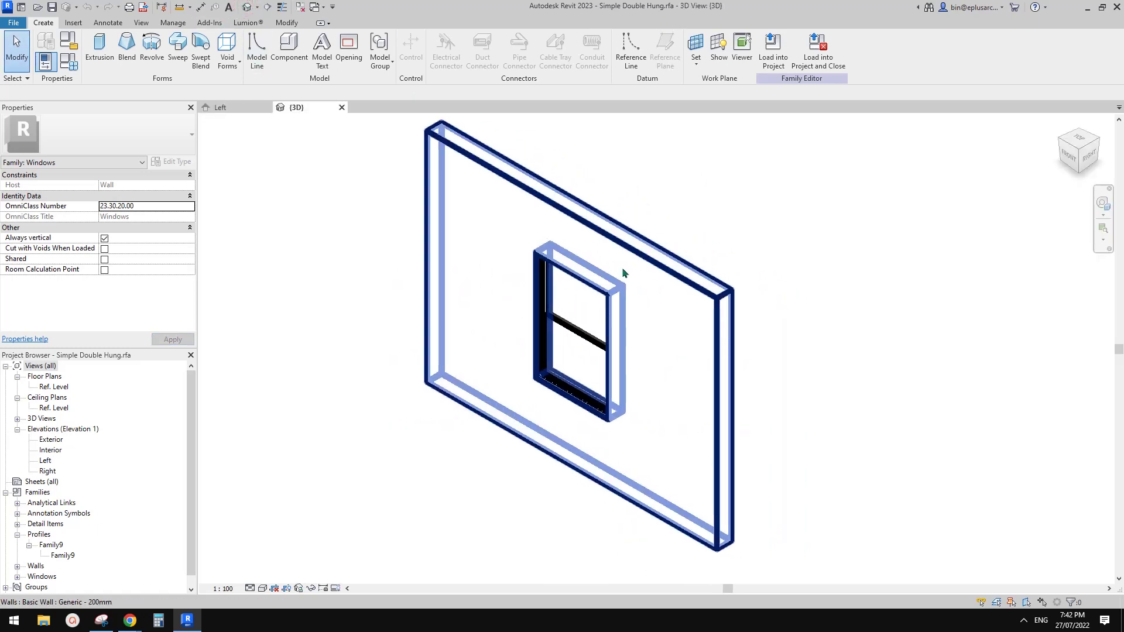
middle_click_drag(622, 269, 641, 235, "shift")
scroll(648, 354, "up", 2)
middle_click_drag(647, 355, 573, 351, "shift")
left_click(282, 8)
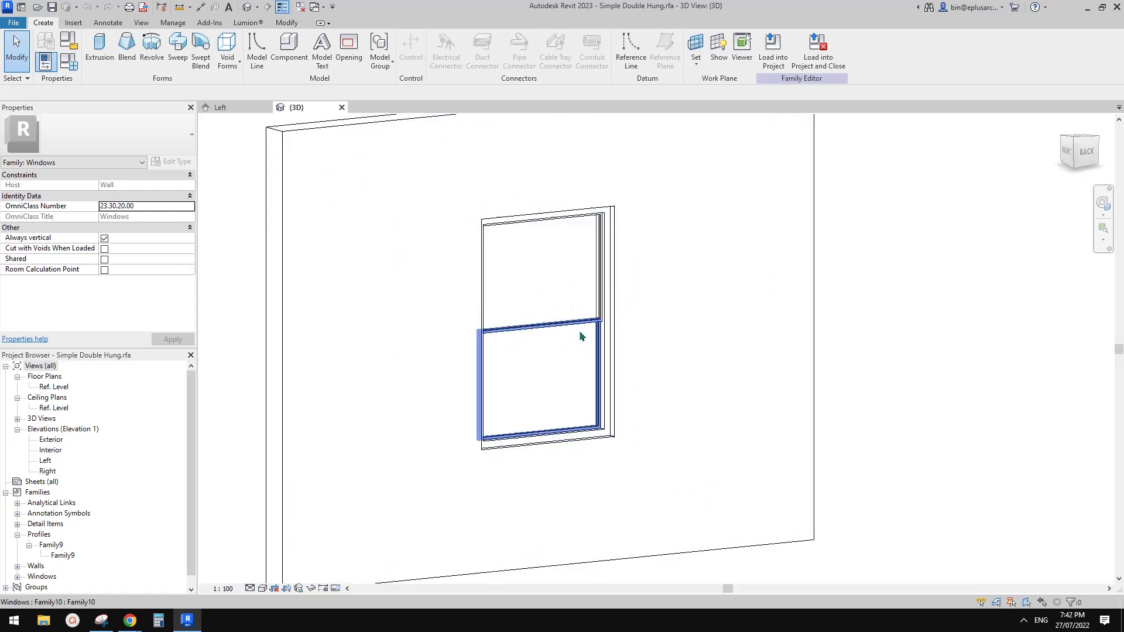
middle_click_drag(577, 335, 536, 351, "shift")
middle_click_drag(480, 393, 519, 387, "shift")
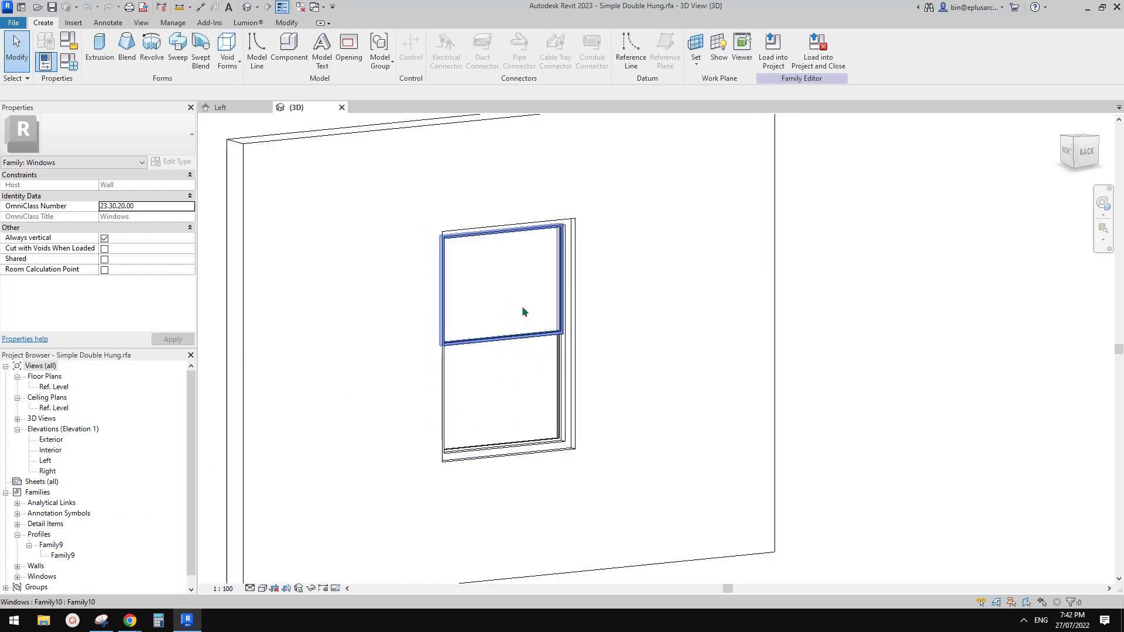
middle_click_drag(533, 338, 394, 347, "shift")
middle_click_drag(420, 391, 352, 413, "shift")
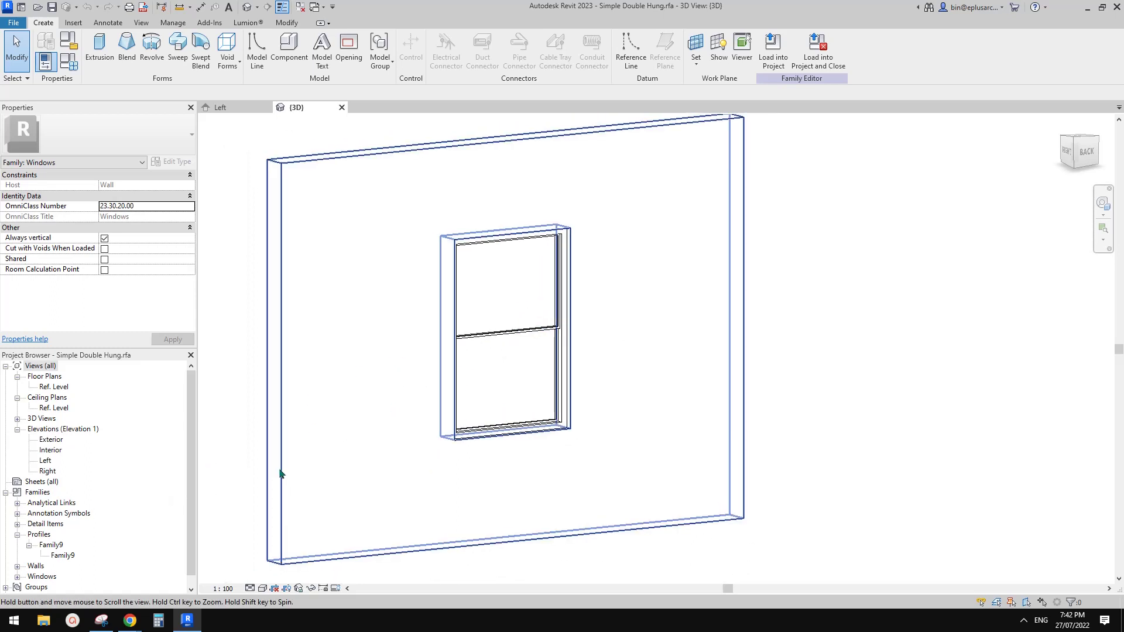
Open the Exterior elevation, zoom in, and select the lower sash to read its offset from host
double_click(52, 439)
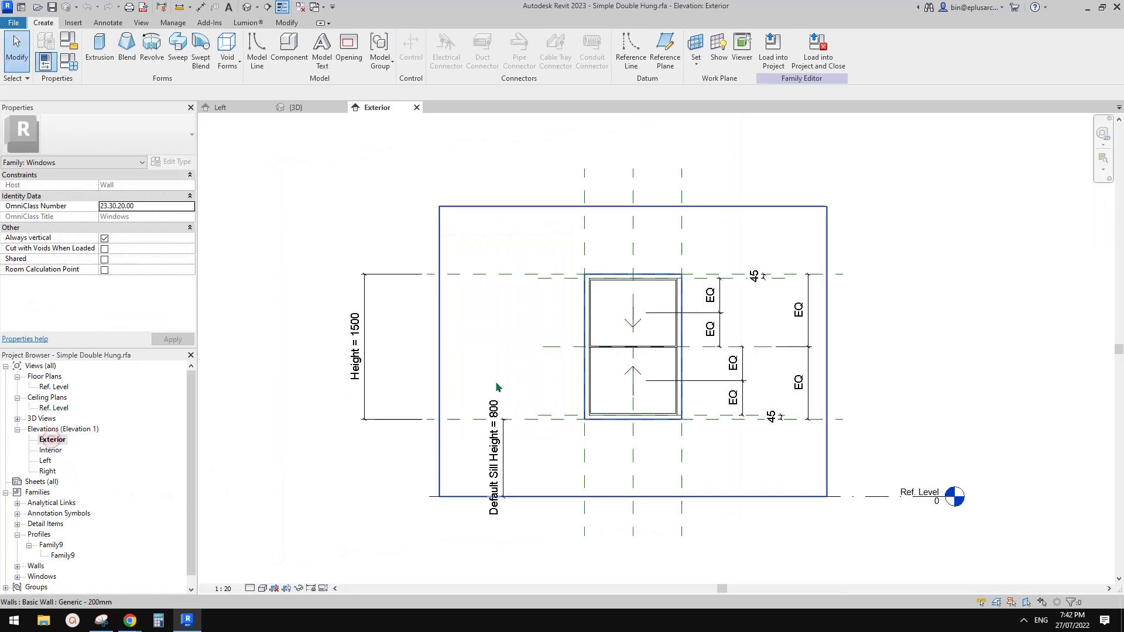
scroll(494, 393, "up", 2)
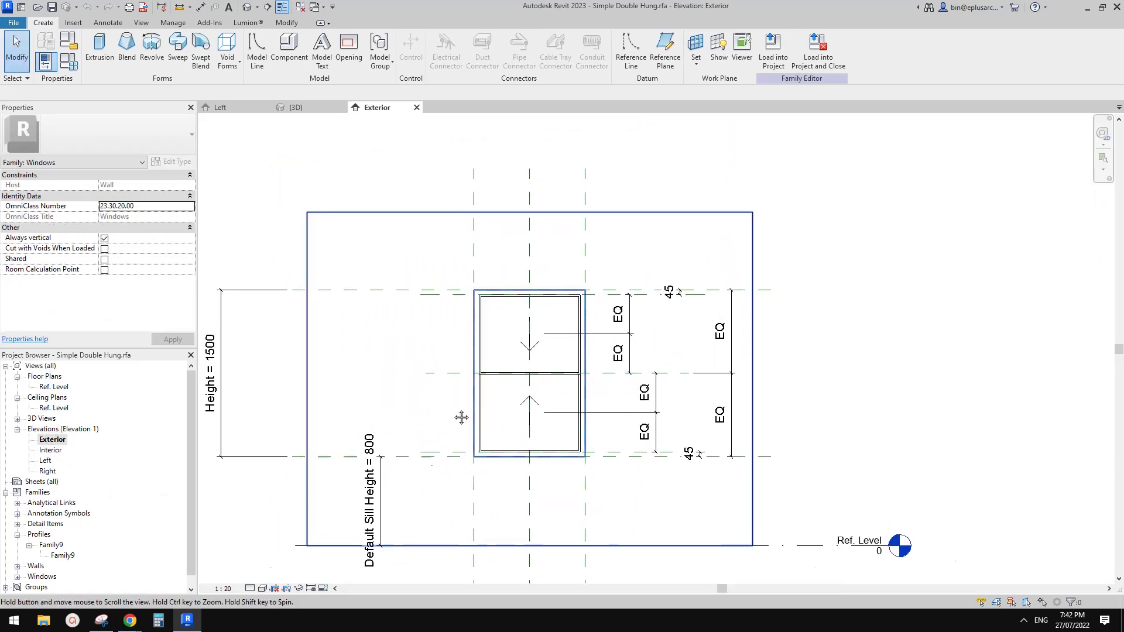
left_click(597, 389)
key("Escape")
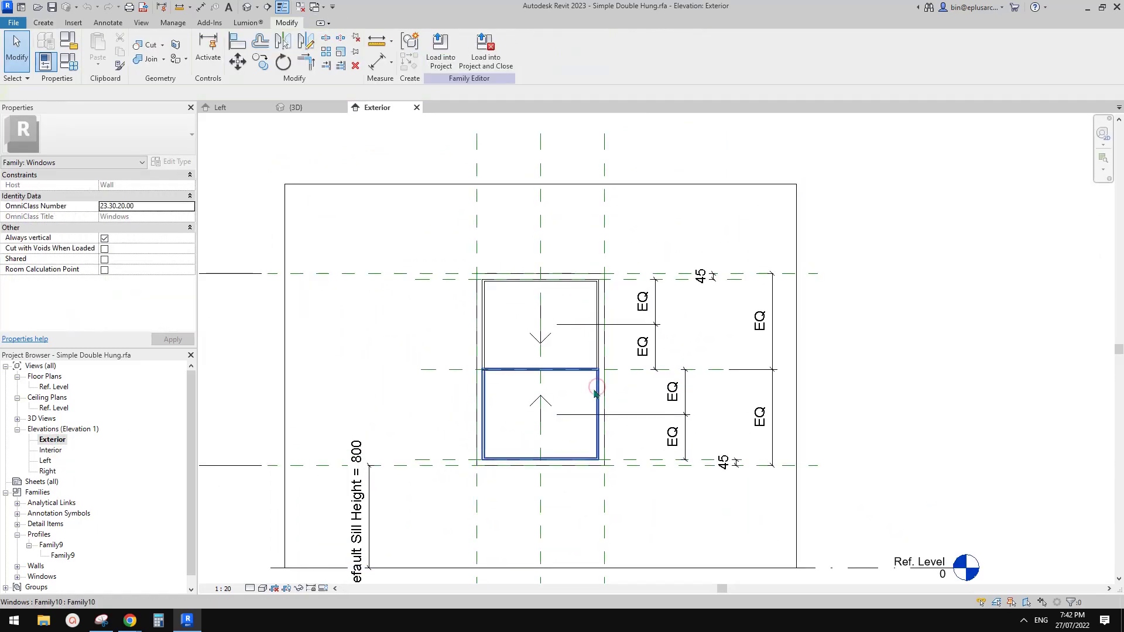
left_click(593, 389)
scroll(537, 413, "up", 1)
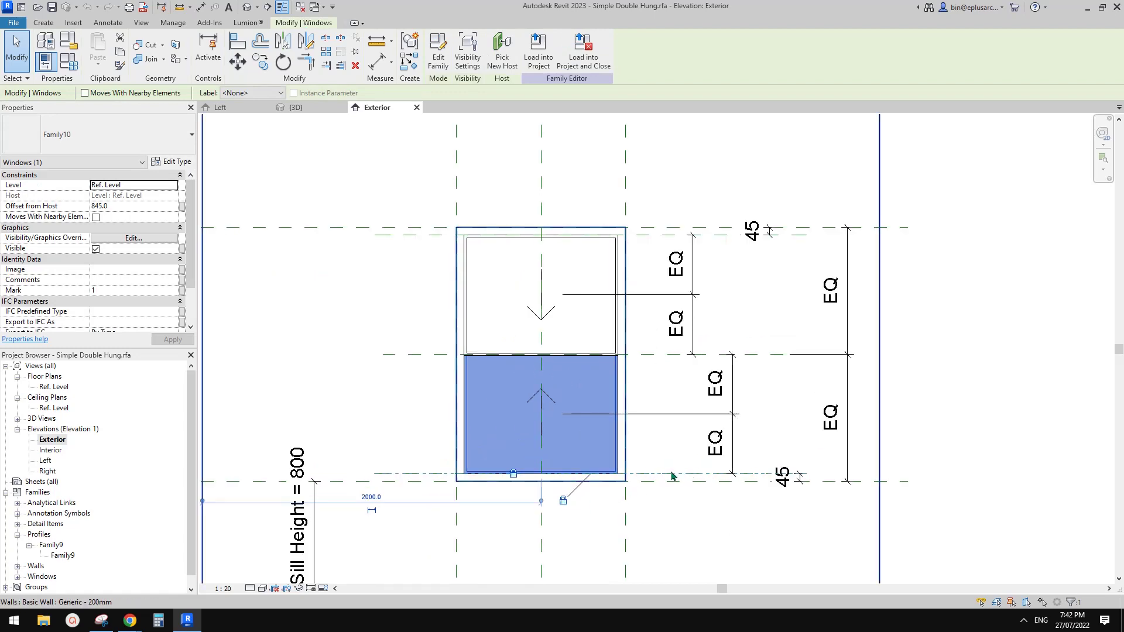
middle_click_drag(653, 384, 652, 398)
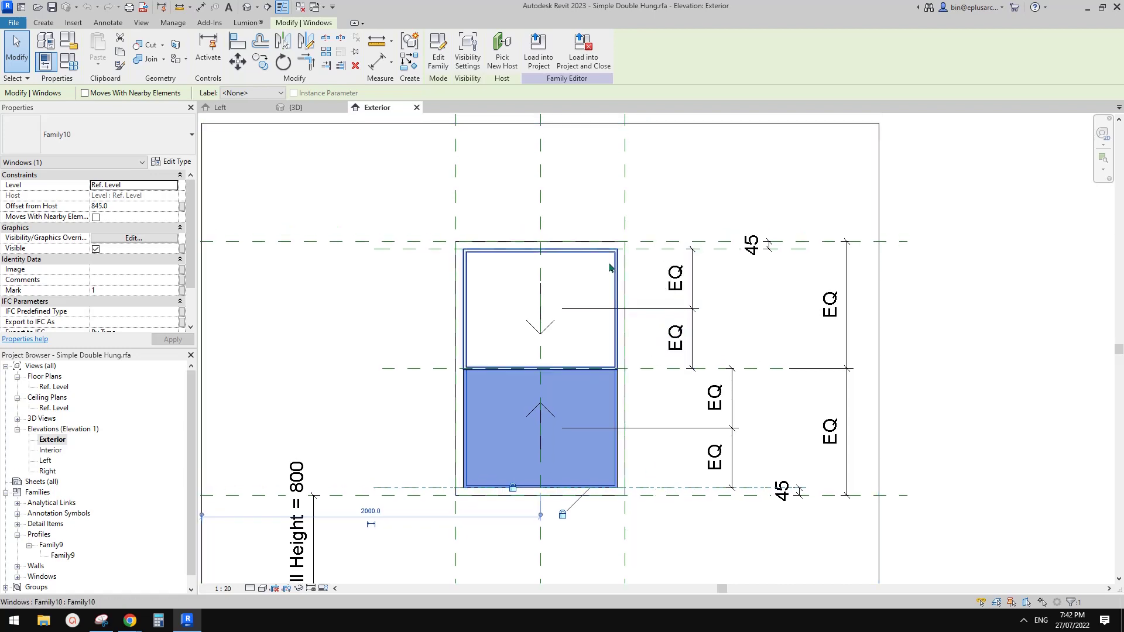
Check the upper sash's offset from host, then reselect the lower sash to compare
left_click(652, 251)
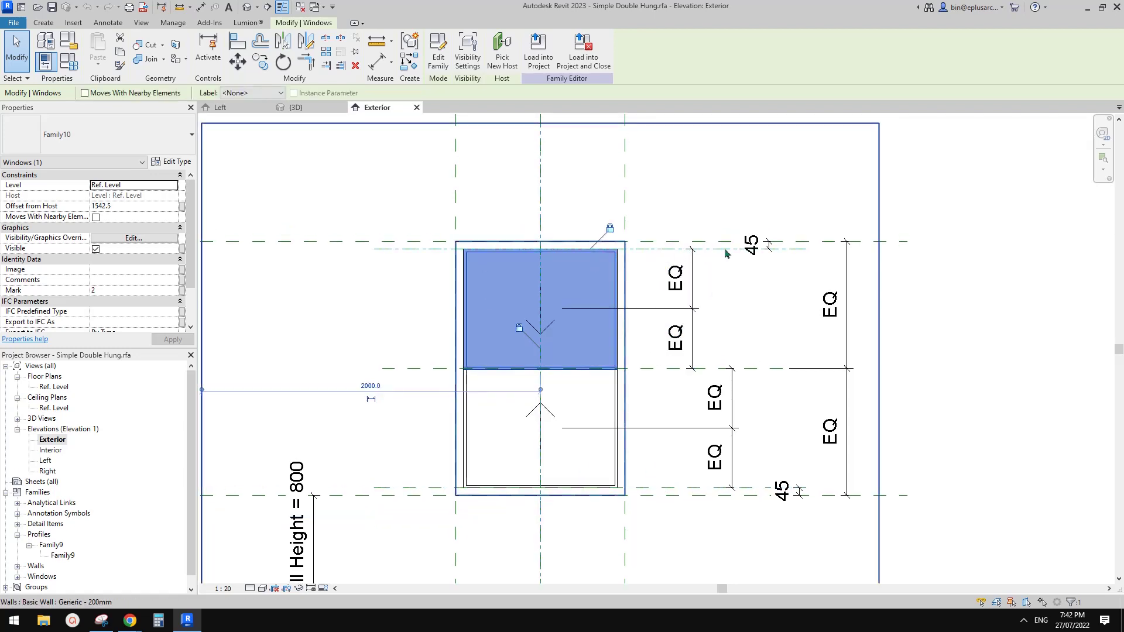
mouse_move(638, 288)
middle_mouse_down()
mouse_move(693, 276)
mouse_move(683, 279)
middle_mouse_up()
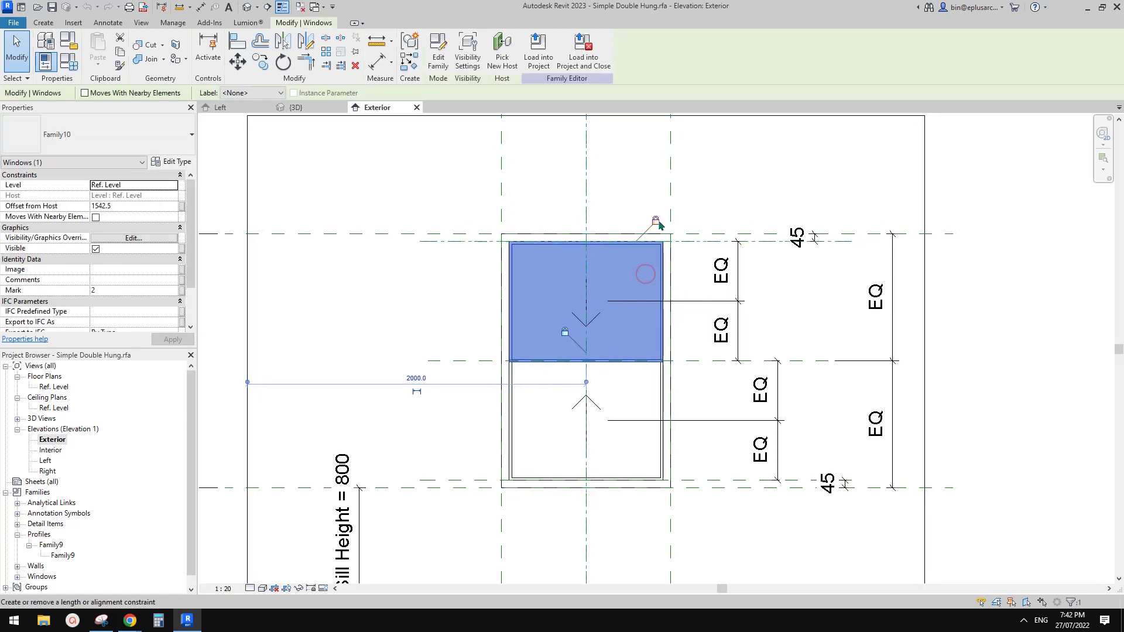
left_click(649, 404)
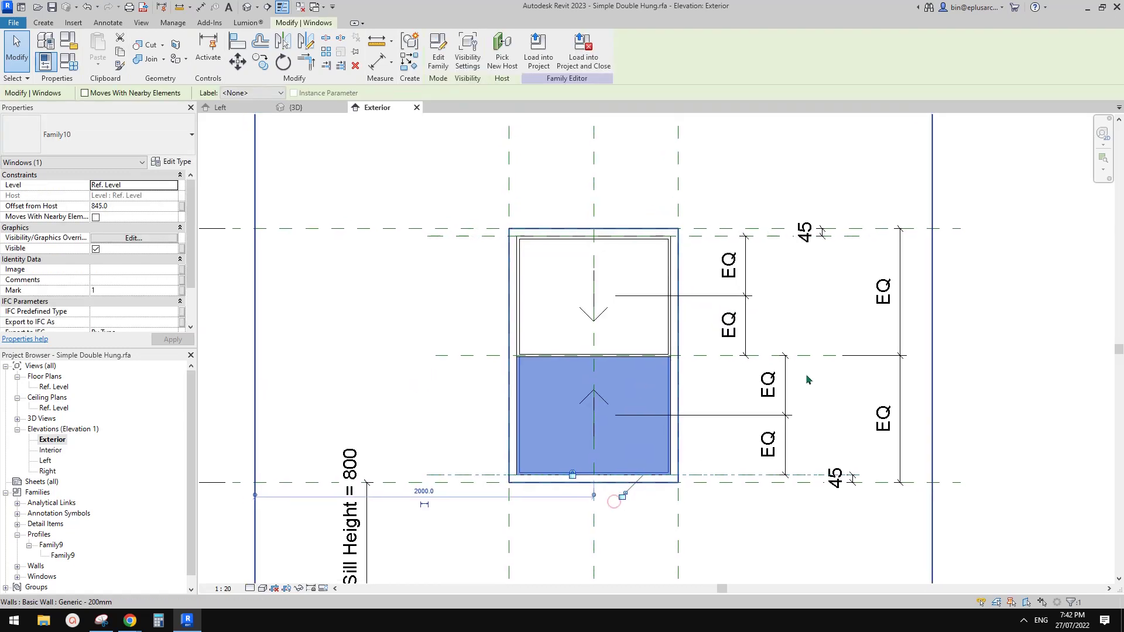
left_click(707, 364)
middle_click_drag(708, 364, 778, 349)
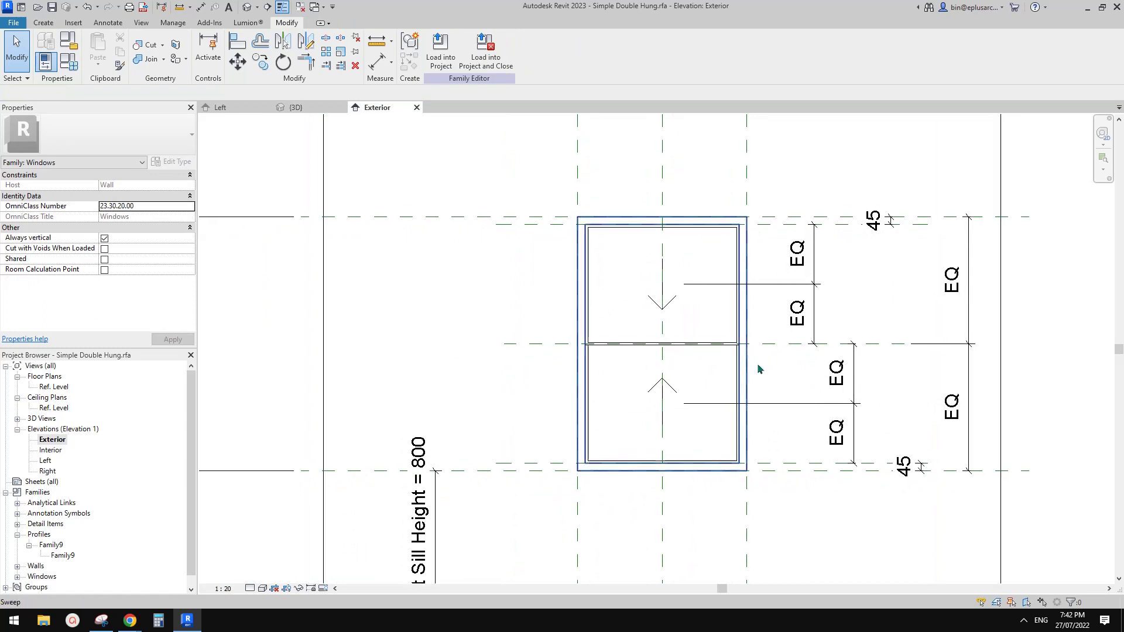
left_click(723, 377)
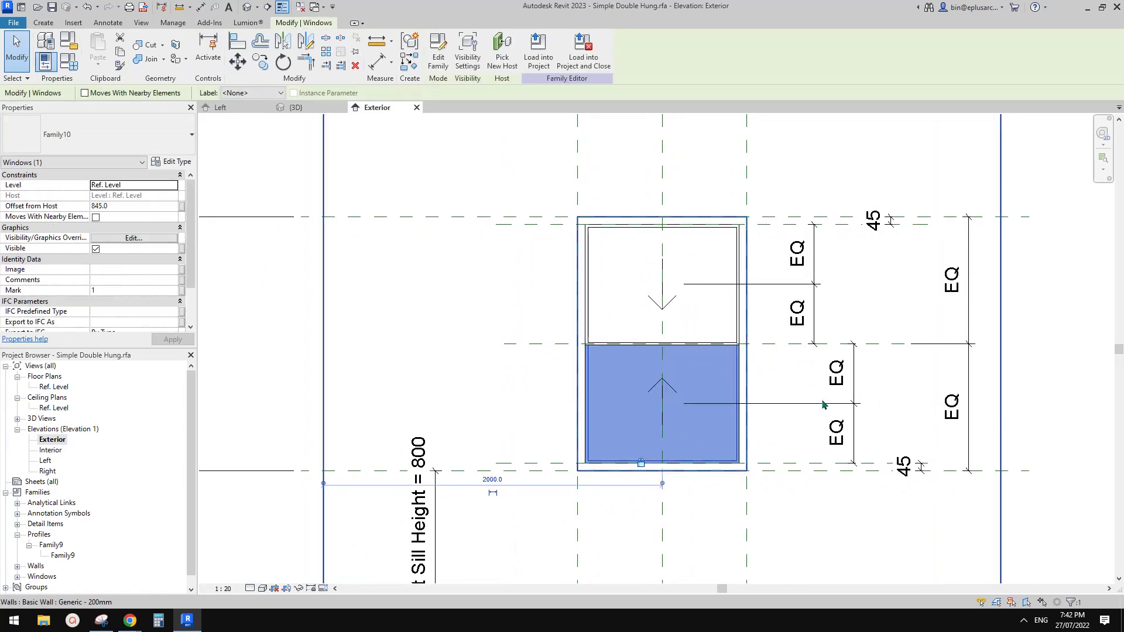
middle_click_drag(725, 372, 700, 377)
left_click(681, 379)
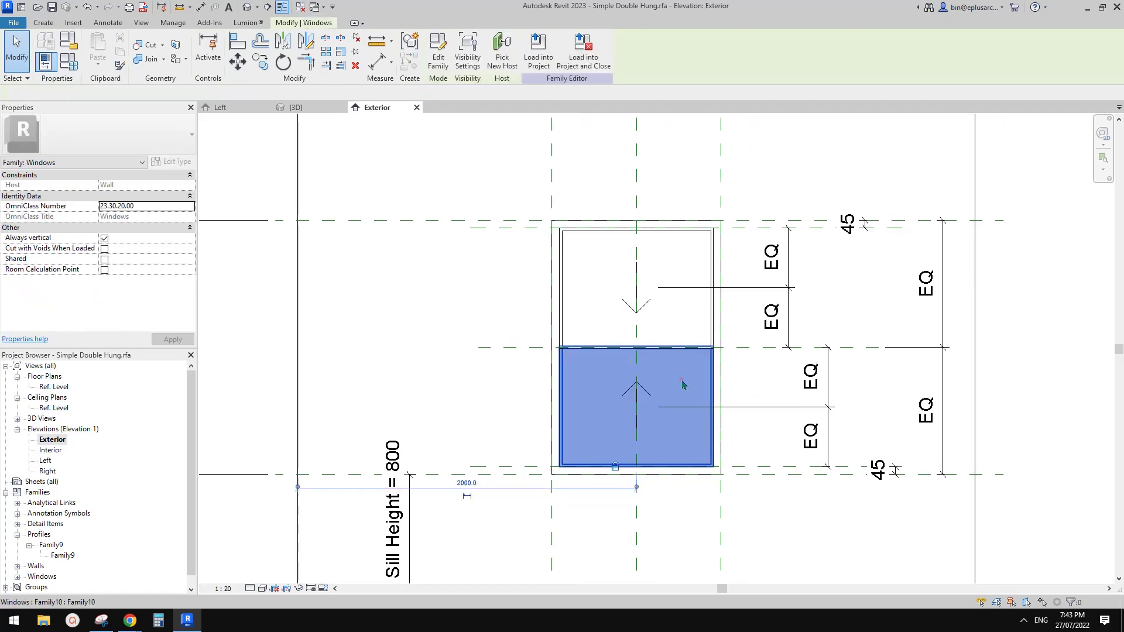
Inspect the host wall, then recheck the lower sash's offset from host
left_click(774, 467)
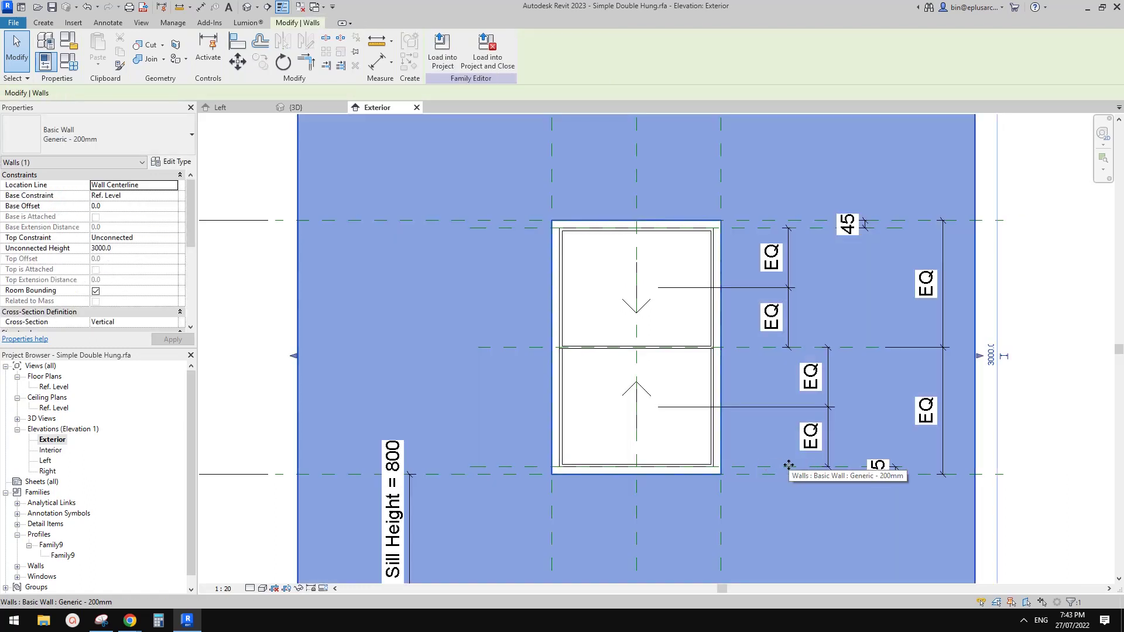
key("Escape")
middle_click_drag(778, 473, 789, 474)
scroll(755, 454, "down", 1)
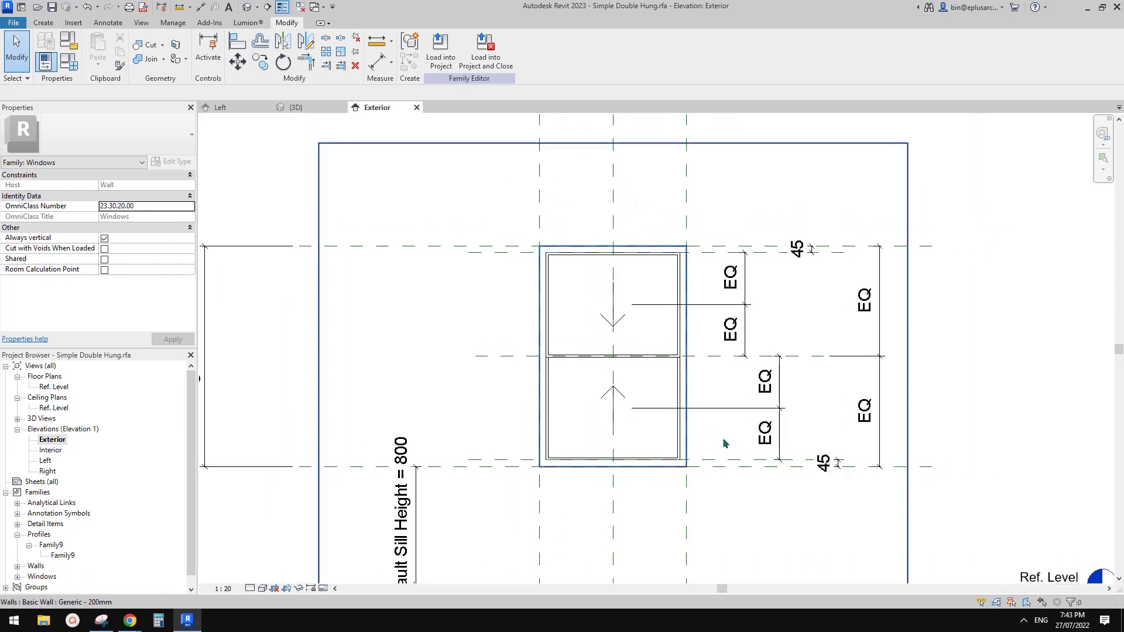
scroll(724, 443, "up", 5)
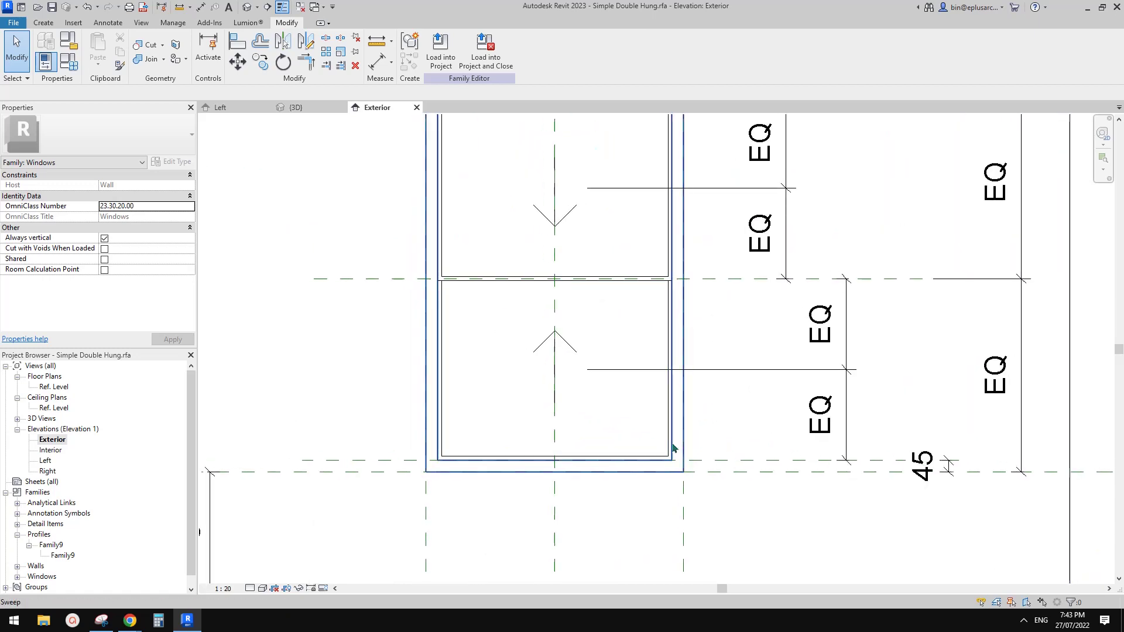
left_click(672, 447)
middle_click_drag(726, 445, 743, 450)
key("Escape")
scroll(725, 446, "down", 1)
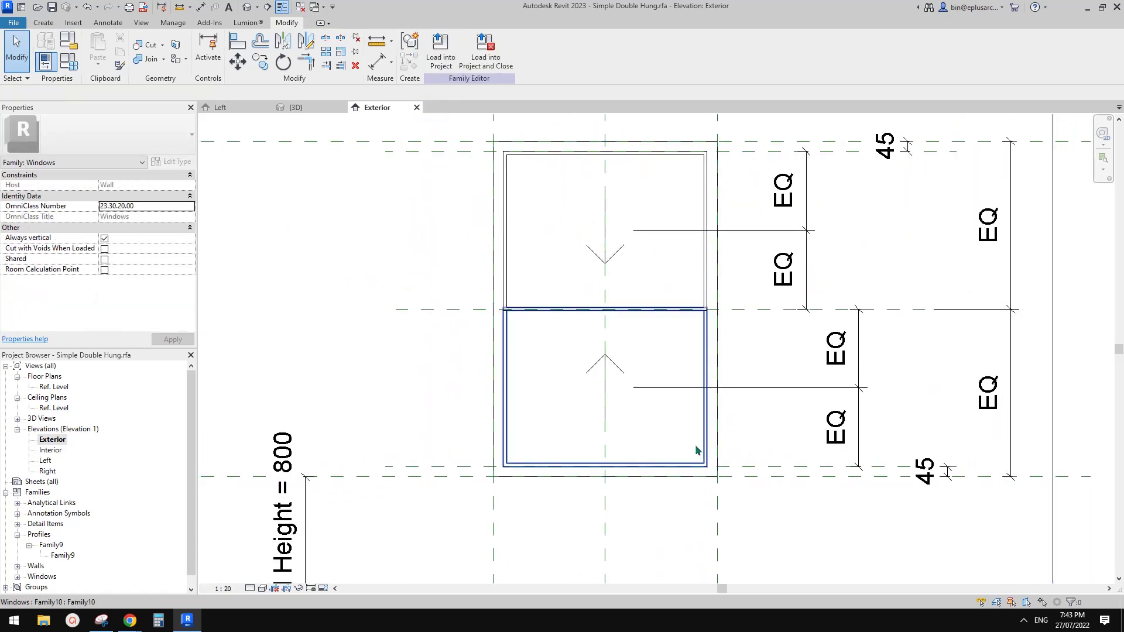
left_click(697, 450)
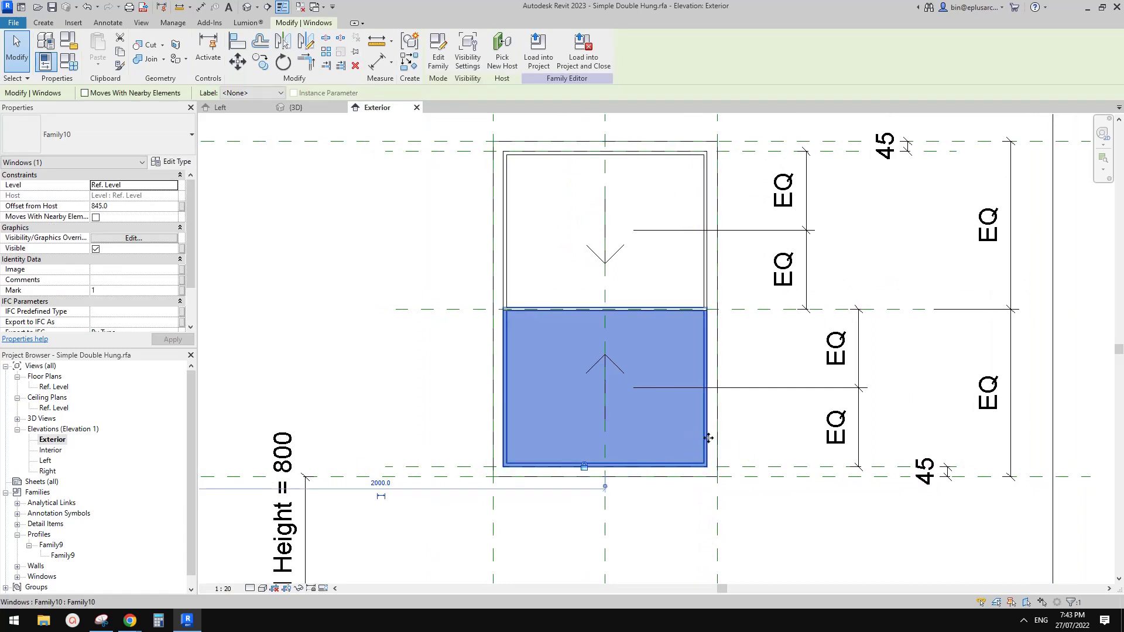
left_click(683, 442)
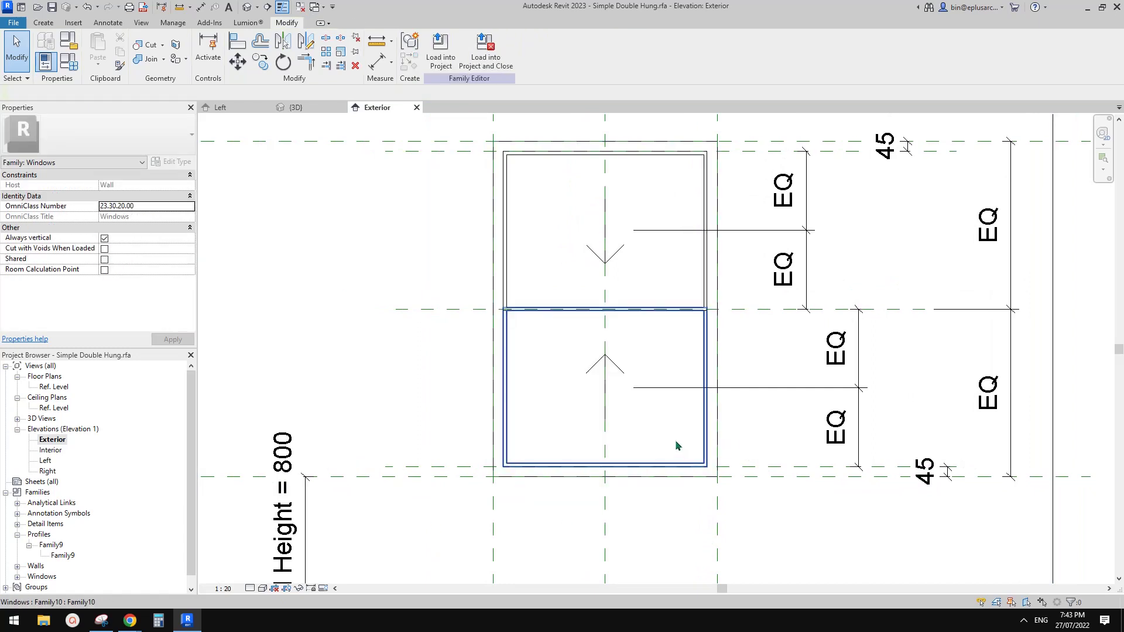
mouse_move(675, 440)
middle_mouse_down()
mouse_move(679, 448)
mouse_move(658, 432)
middle_mouse_up()
Nudge the lower sash upward two steps, then deselect it
left_click(662, 424)
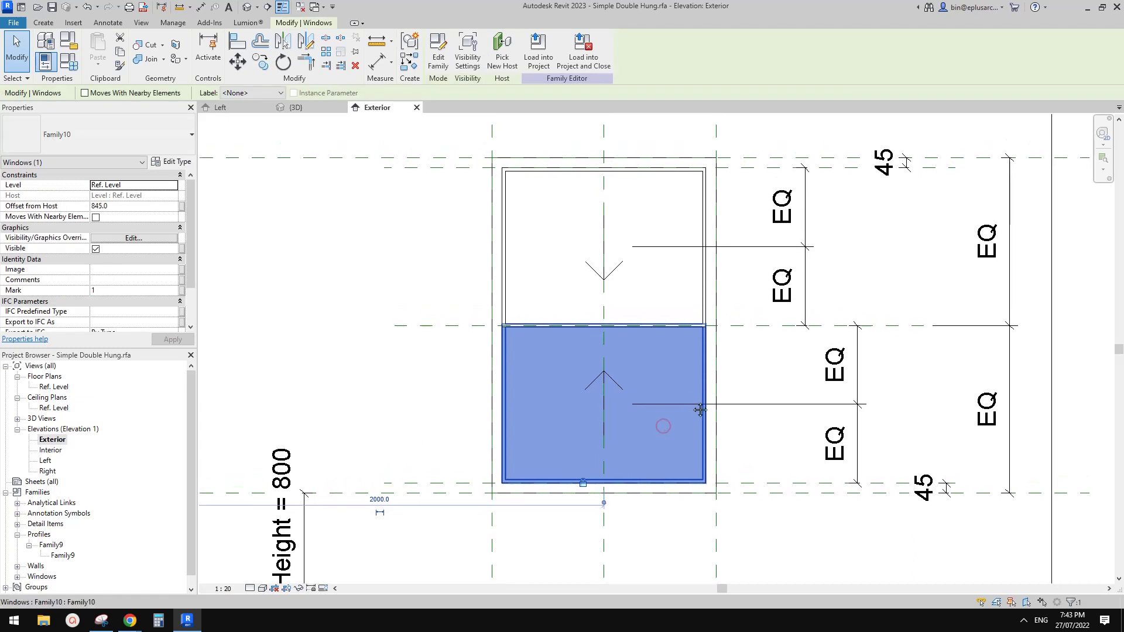
key("Up")
key("Up")
key("Up")
key("Up")
key("Up")
key("Up")
key("Up")
key("Up")
key("Up")
key("Up")
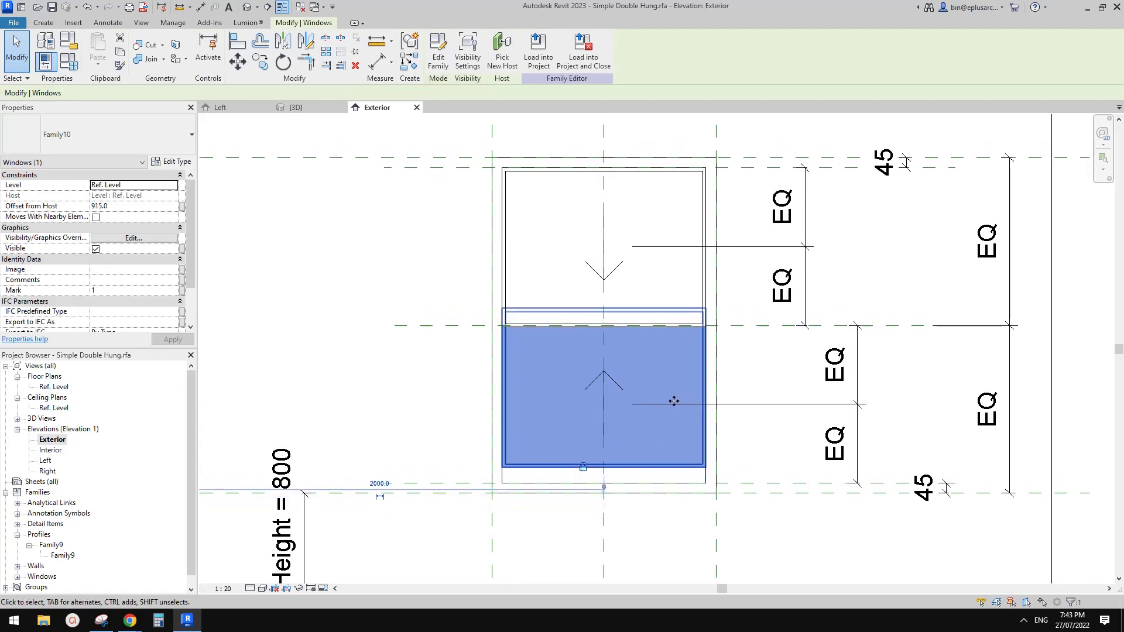
key("Up")
key("Up")
key("Up")
key("Up")
key("Up")
key("Up")
key("Up")
key("Up")
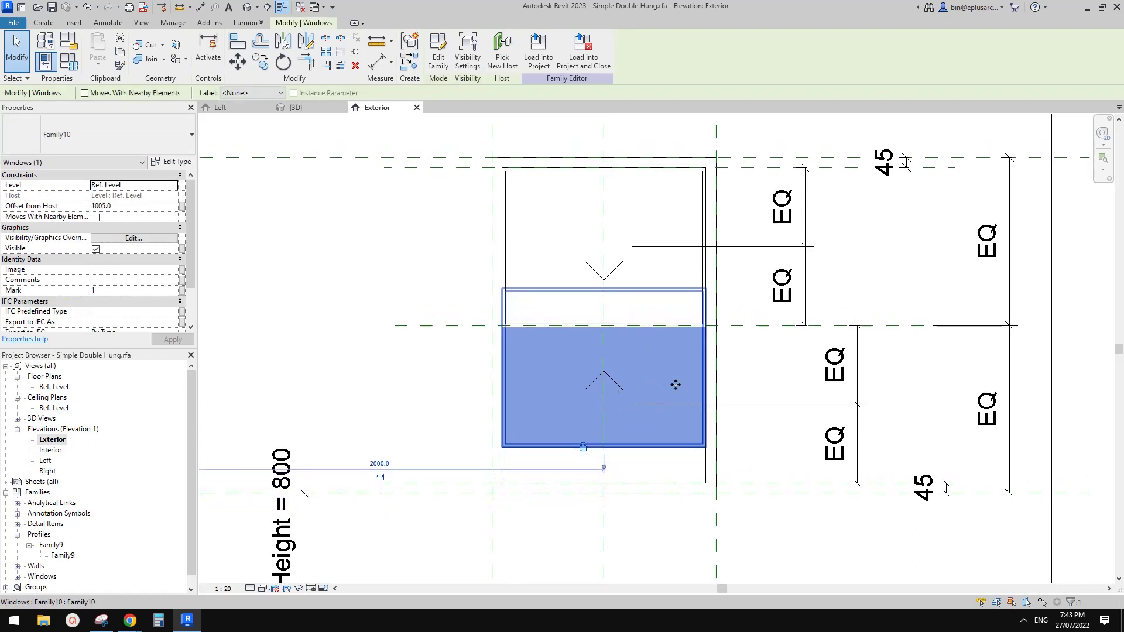
middle_click_drag(665, 415, 670, 402)
middle_click_drag(636, 438, 637, 445)
left_click(637, 444)
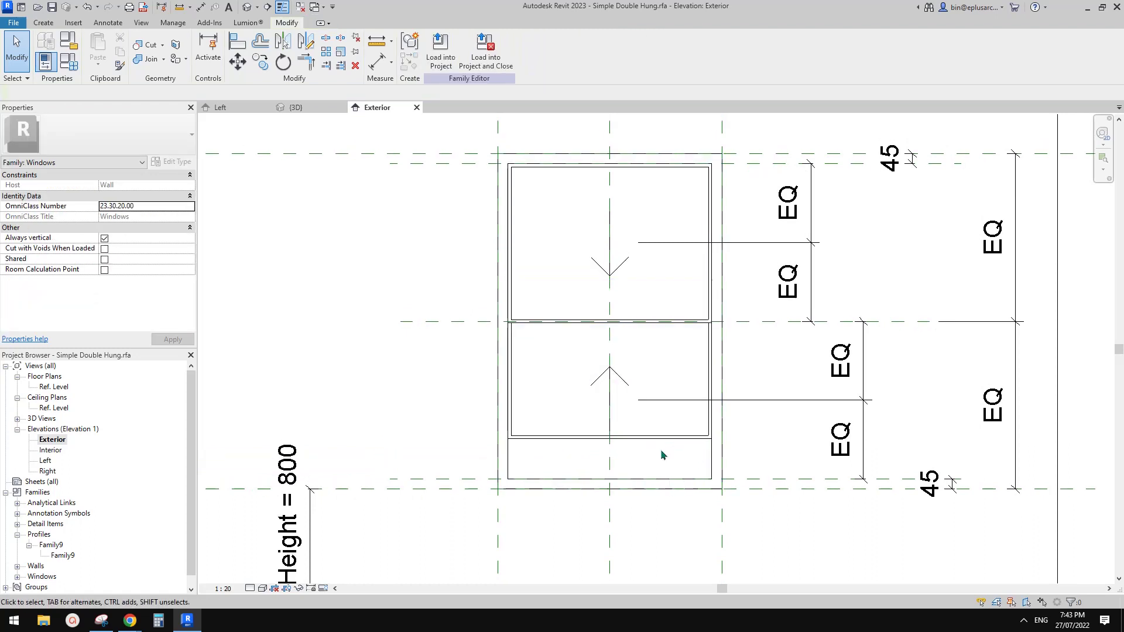
Nudge the upper sash down until its offset from host reads 1412.5
middle_click_drag(641, 410, 641, 437)
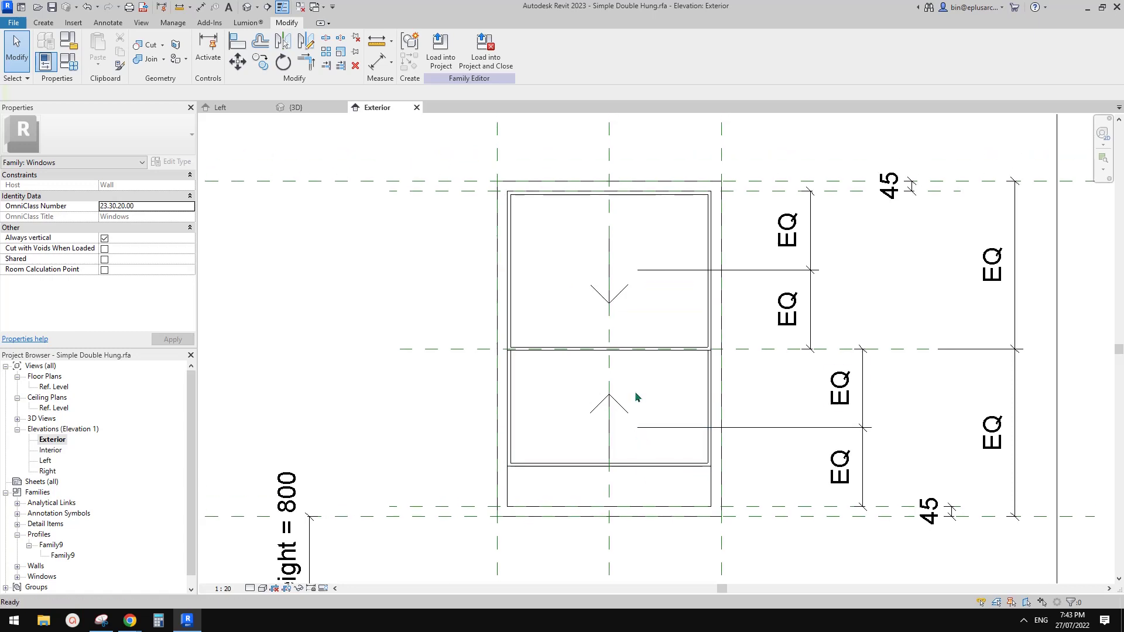
left_click(656, 213)
key("Down")
key("Down")
key("Down")
key("Down")
key("Down")
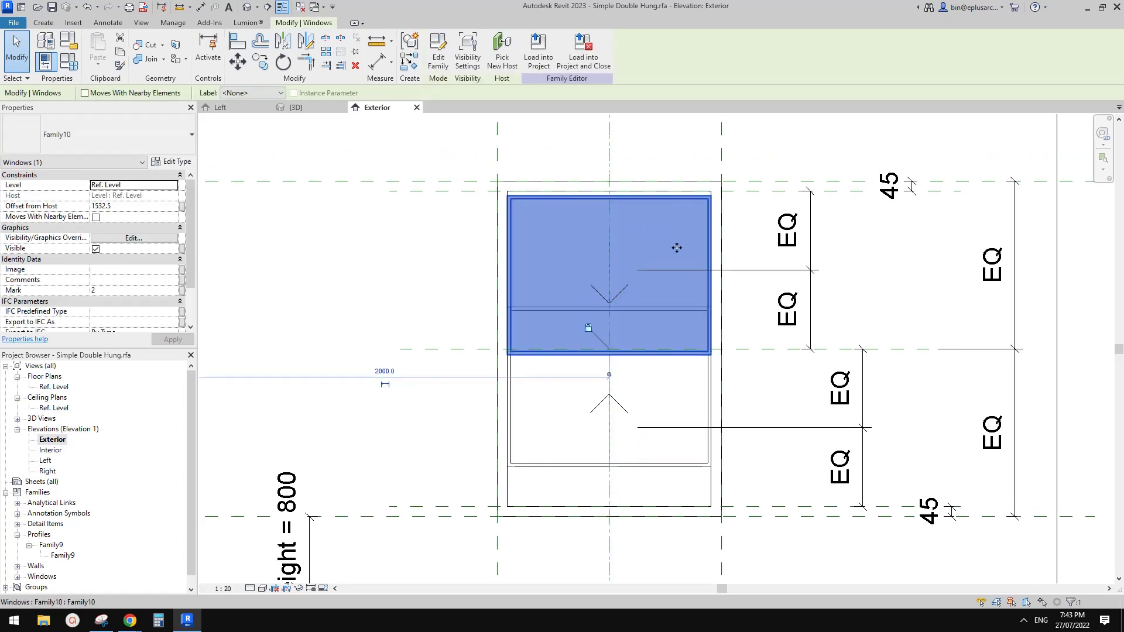
key("Down")
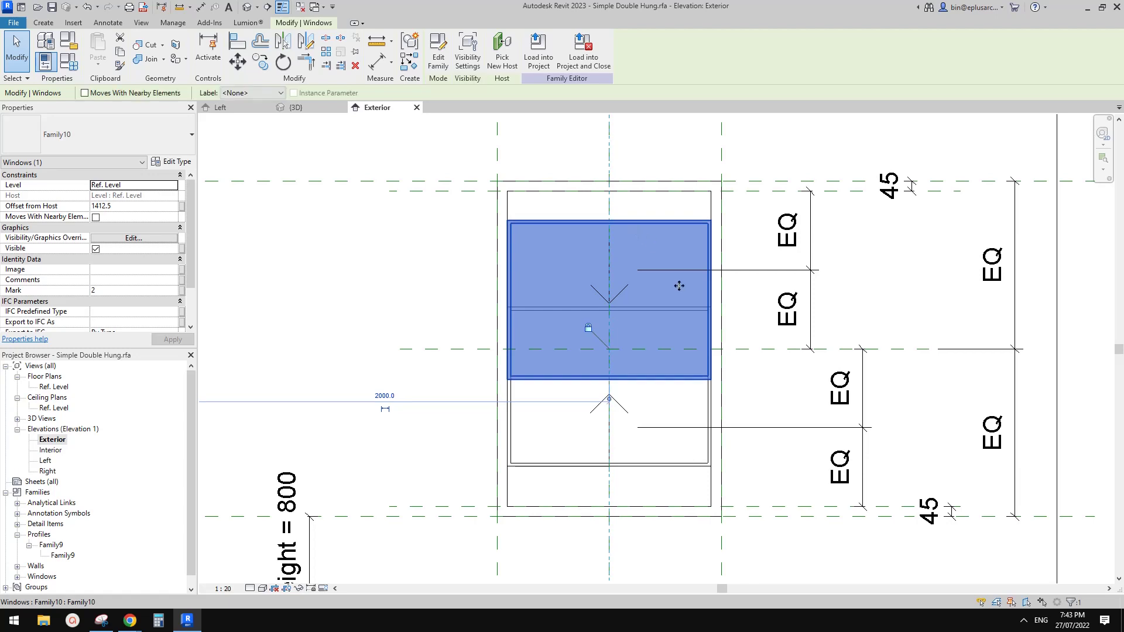
key("Escape")
middle_click_drag(599, 326, 580, 285)
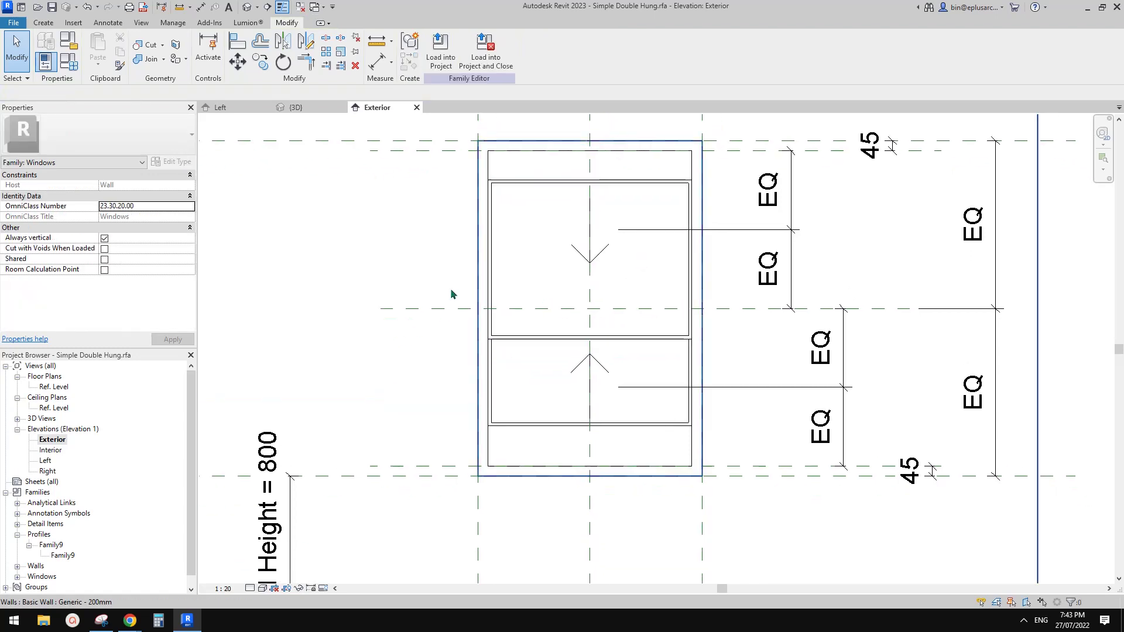
Draw a 910-long horizontal reference line along the sill, from the frame's left edge to its right edge
left_click(44, 23)
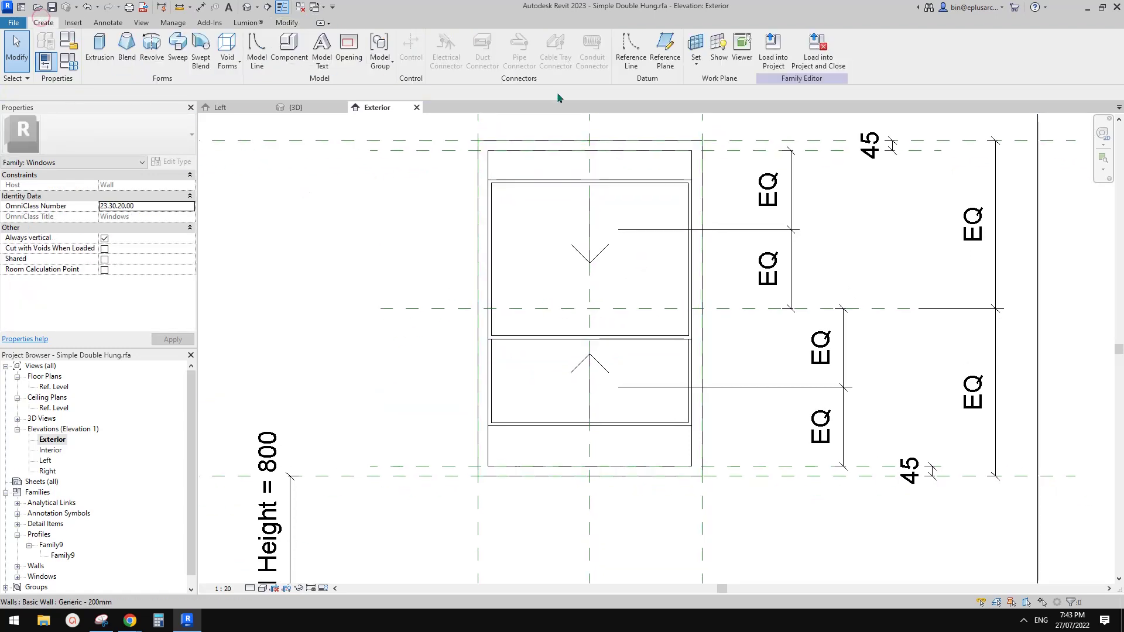
left_click(632, 63)
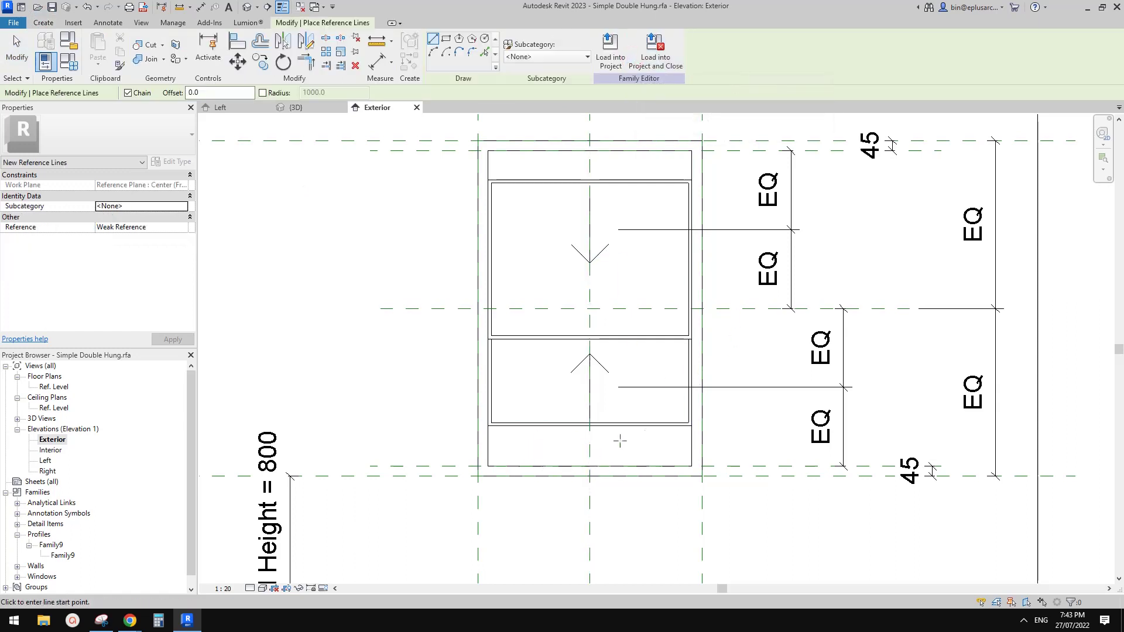
scroll(564, 448, "up", 2)
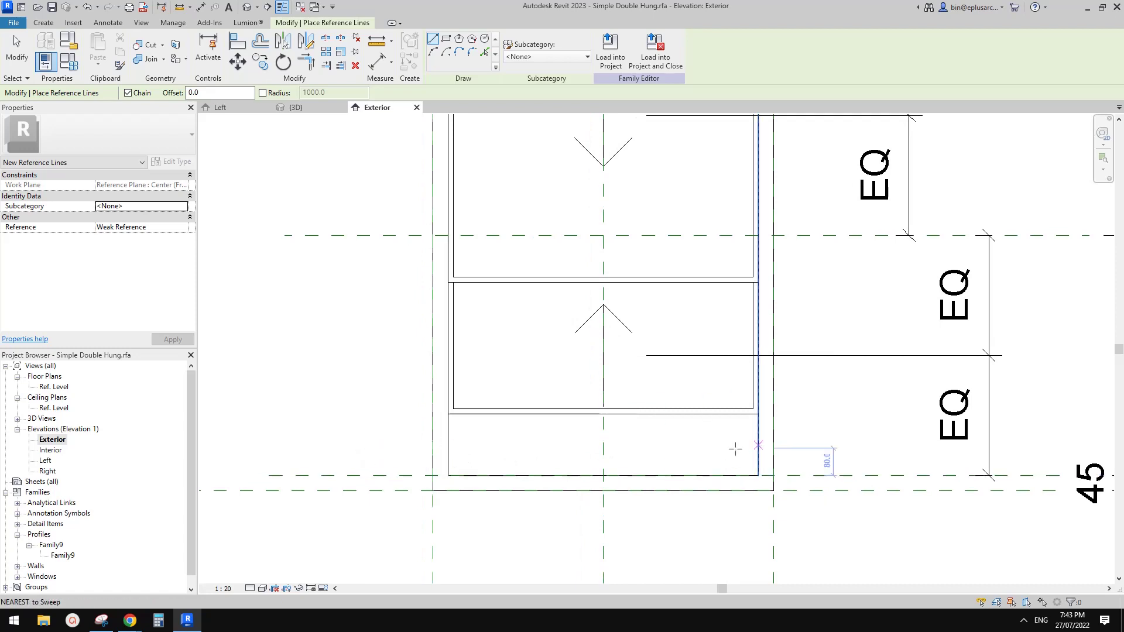
left_click(446, 448)
left_click(758, 448)
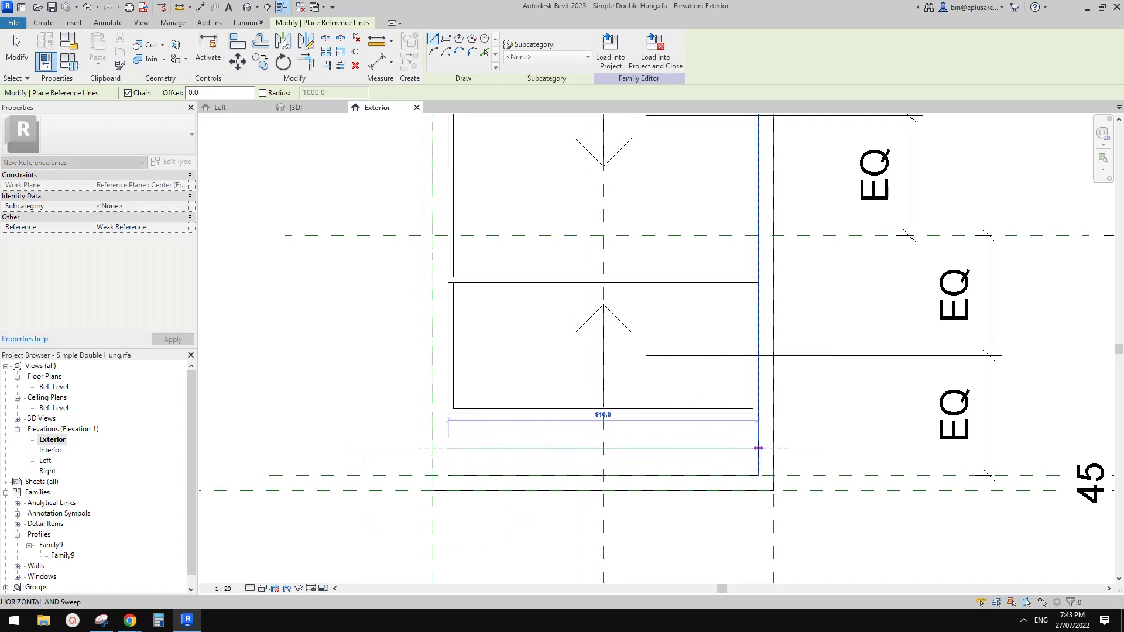
key("Escape")
key("Escape")
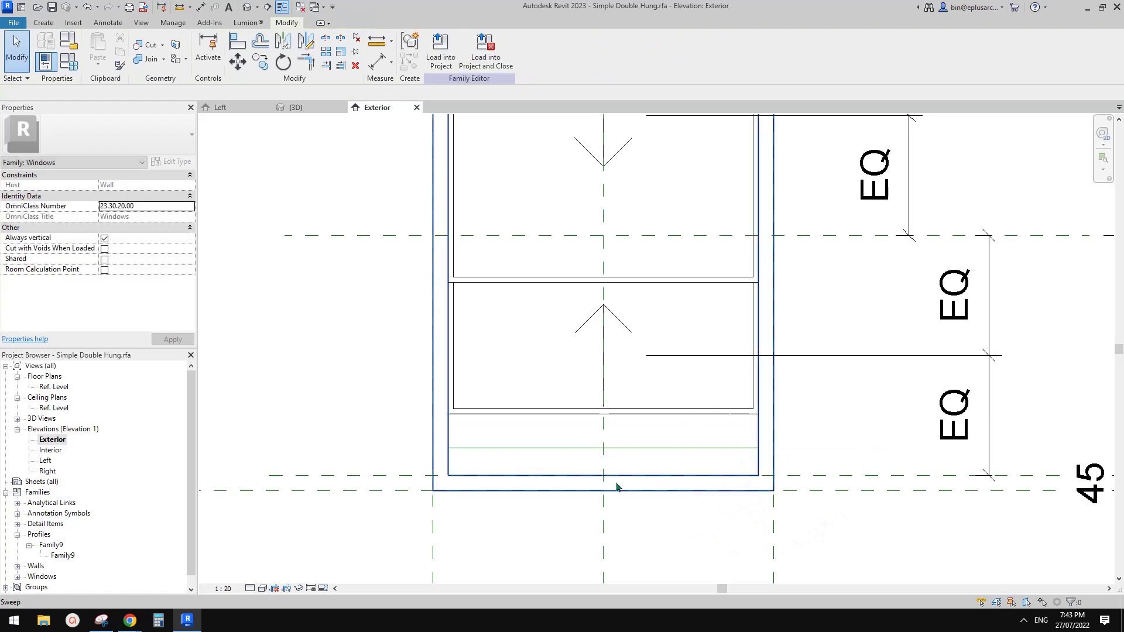
middle_click_drag(613, 481, 591, 439)
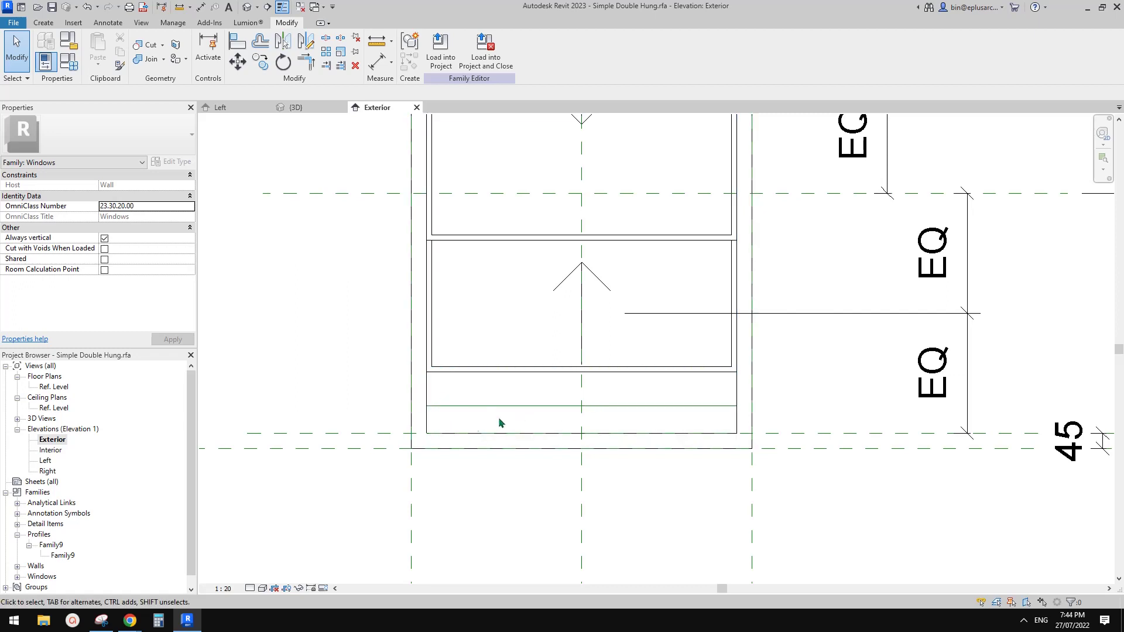
mouse_move(499, 423)
middle_mouse_down()
mouse_move(524, 441)
mouse_move(513, 439)
middle_mouse_up()
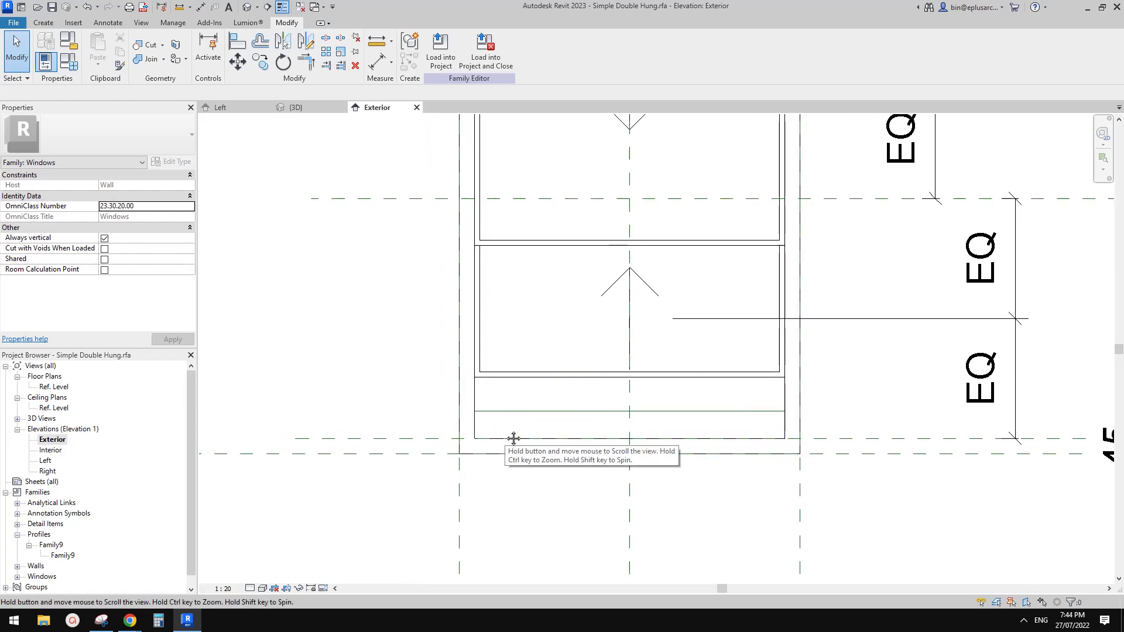
Use Align (AL) to snap the sill's bottom edge to the lower reference plane and lock it
key("a")
key("l")
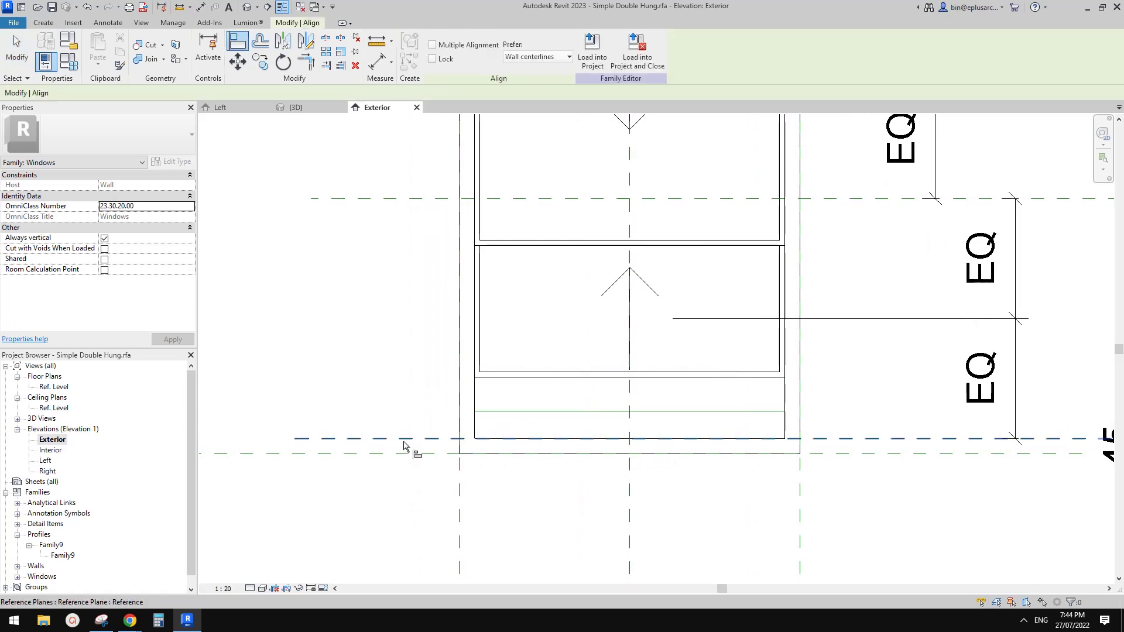
left_click(400, 440)
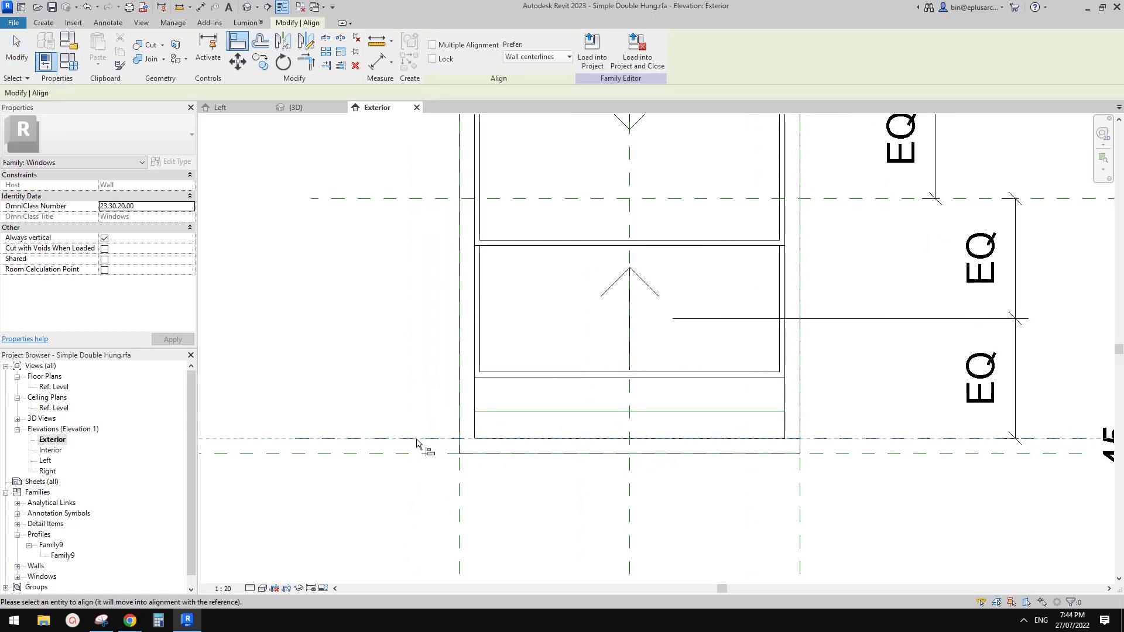
left_click(526, 411)
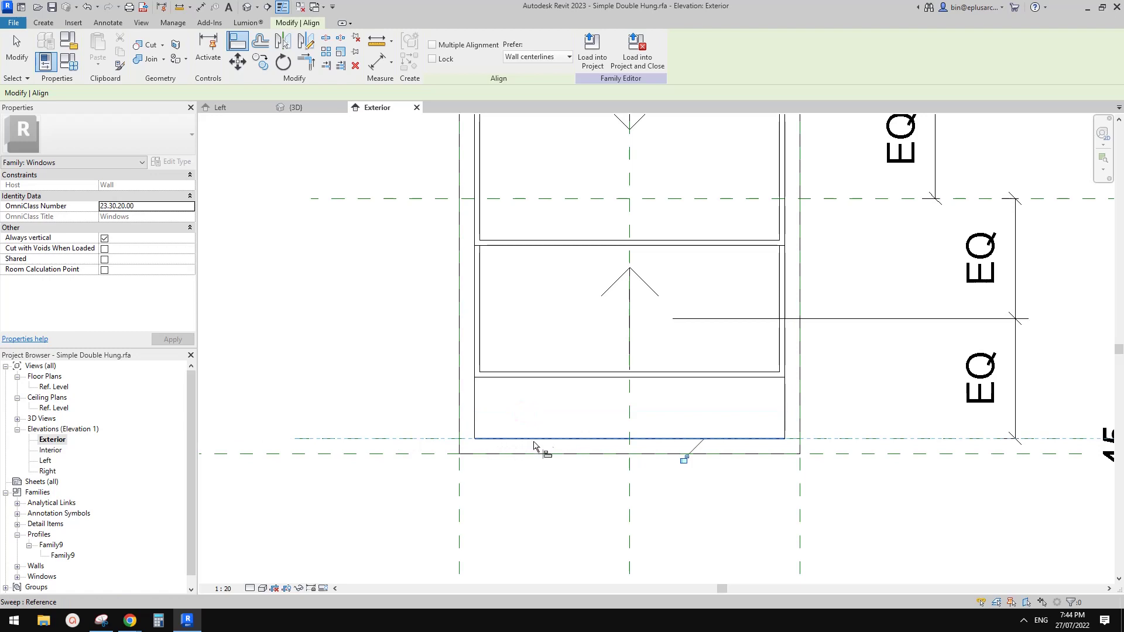
left_click(682, 460)
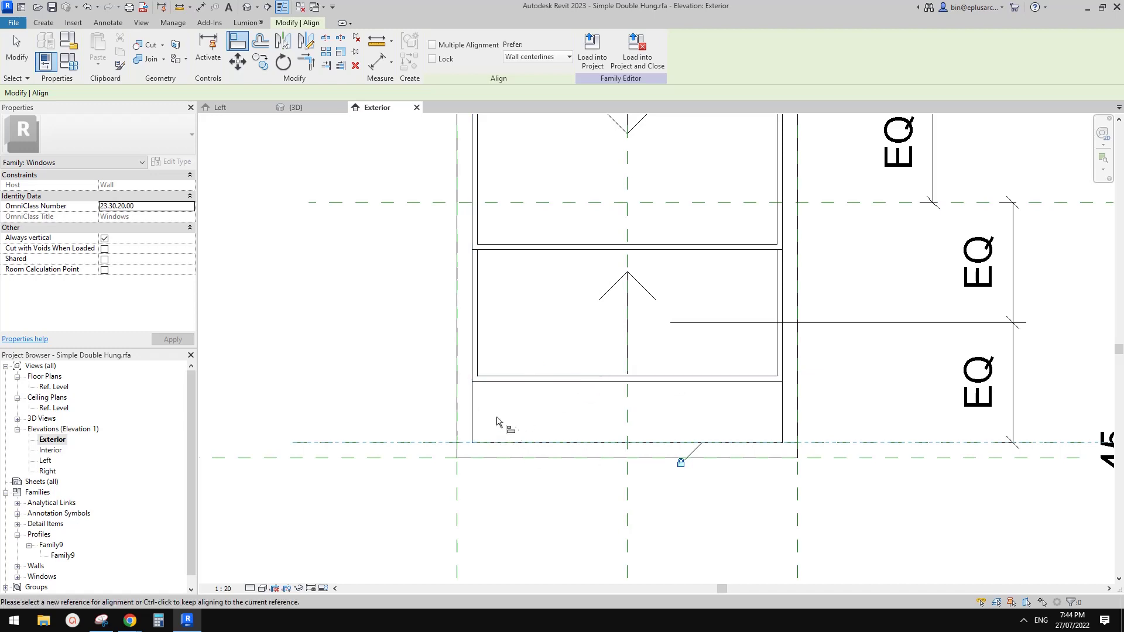
Align the sill reference line's ends to the frame's left and right edges
left_click(474, 413)
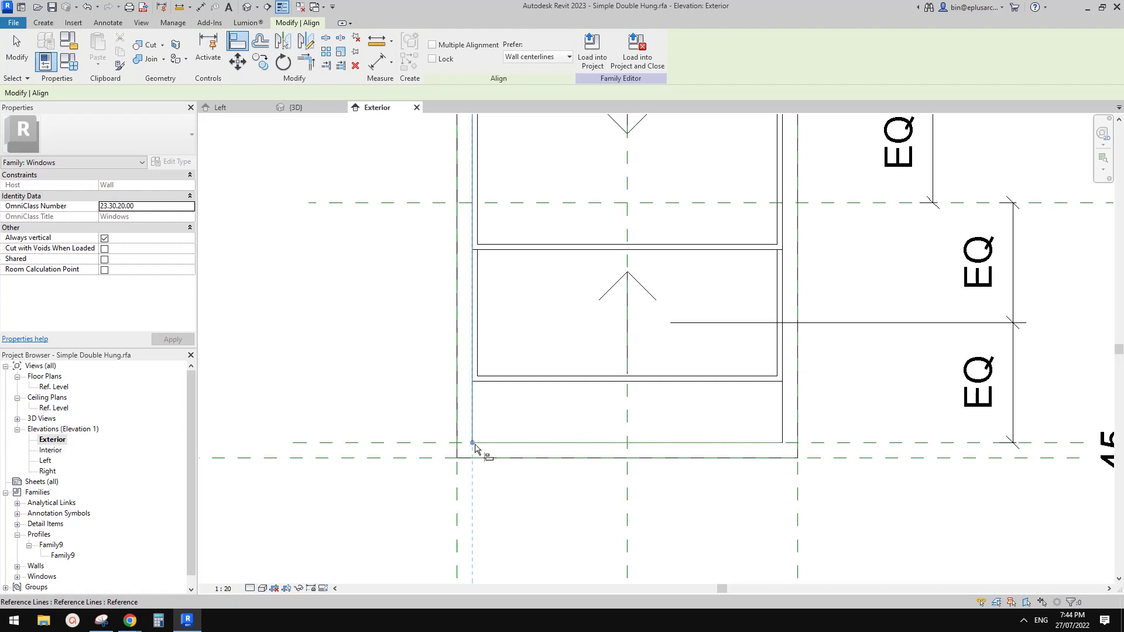
left_click(476, 457)
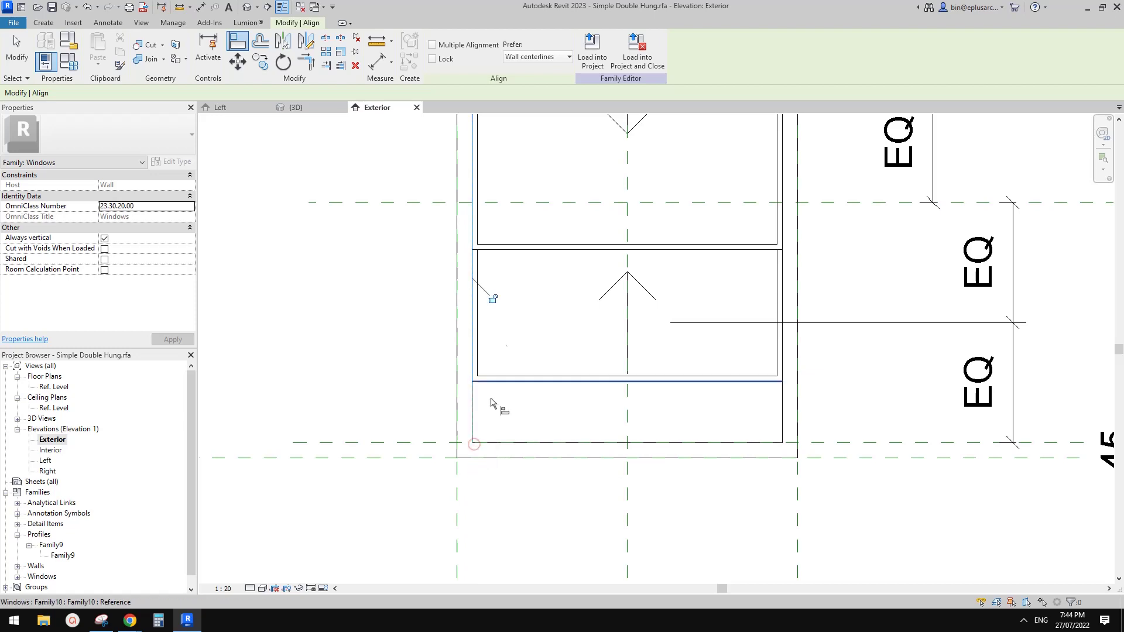
left_click(783, 436)
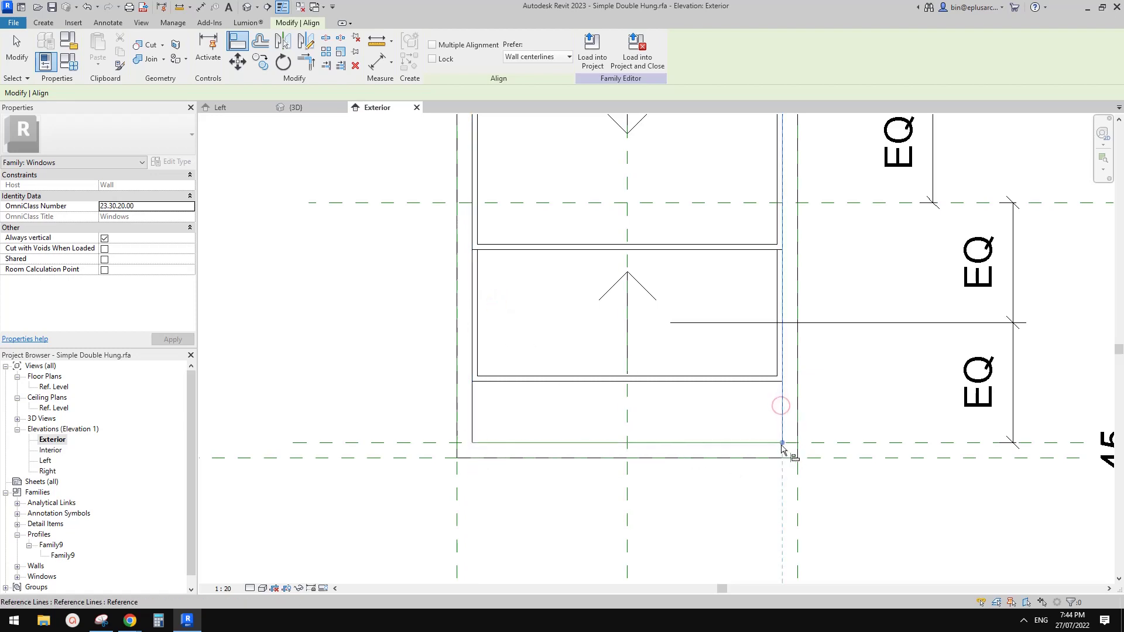
middle_click_drag(586, 362, 592, 371)
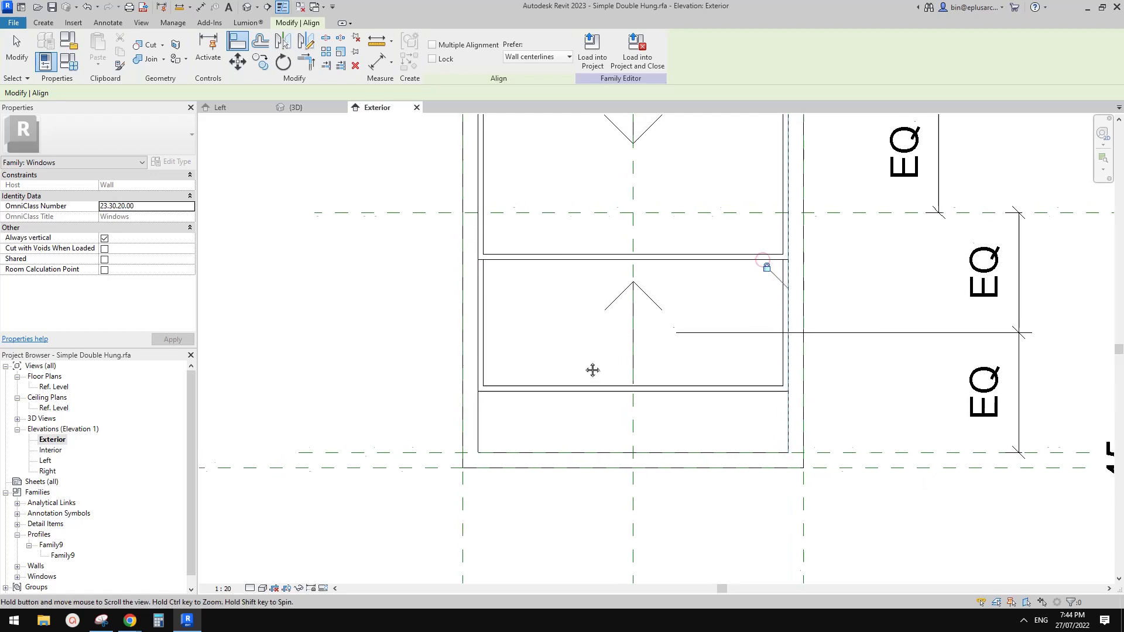
scroll(590, 357, "down", 1)
key("Escape")
key("Escape")
left_click(244, 11)
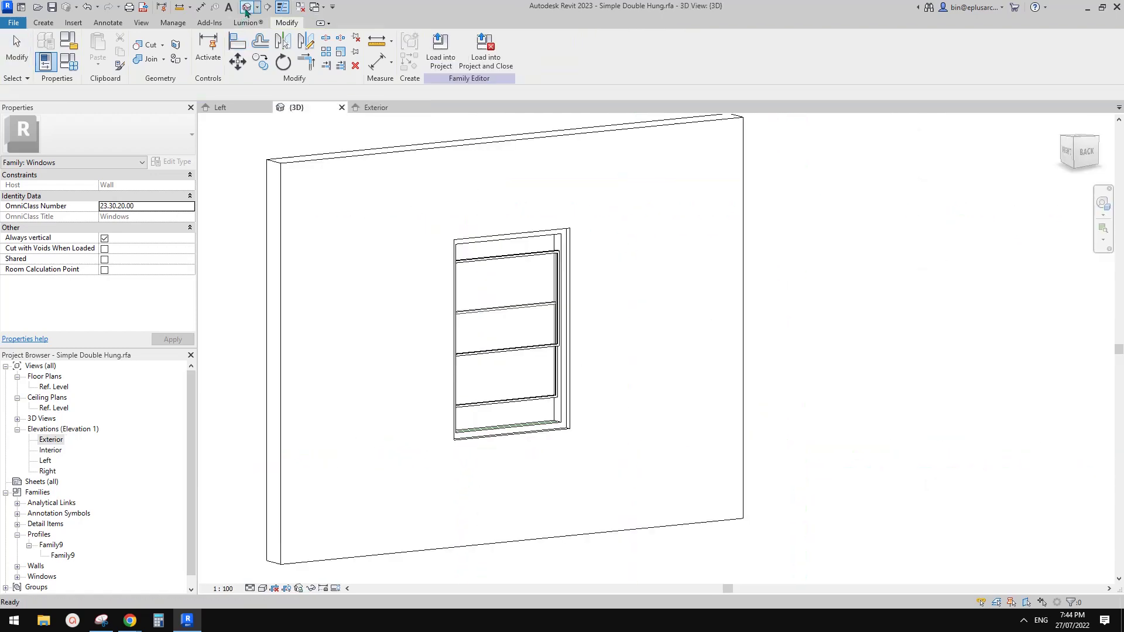
scroll(570, 203, "up", 2)
middle_click_drag(569, 204, 587, 363, "shift")
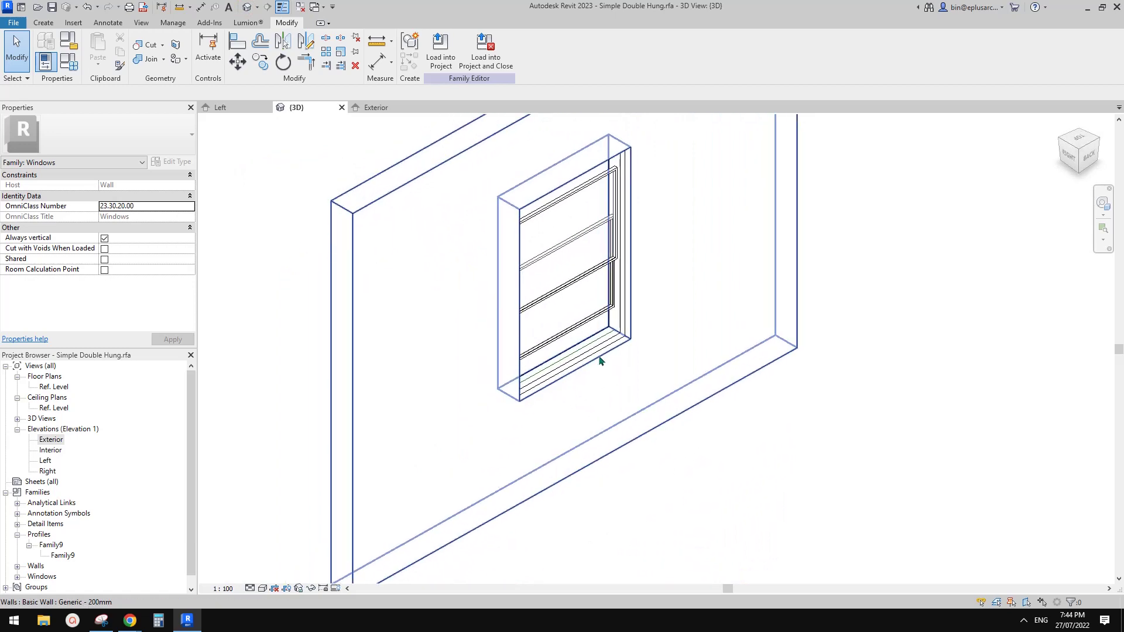
scroll(600, 360, "up", 1)
left_click(599, 337)
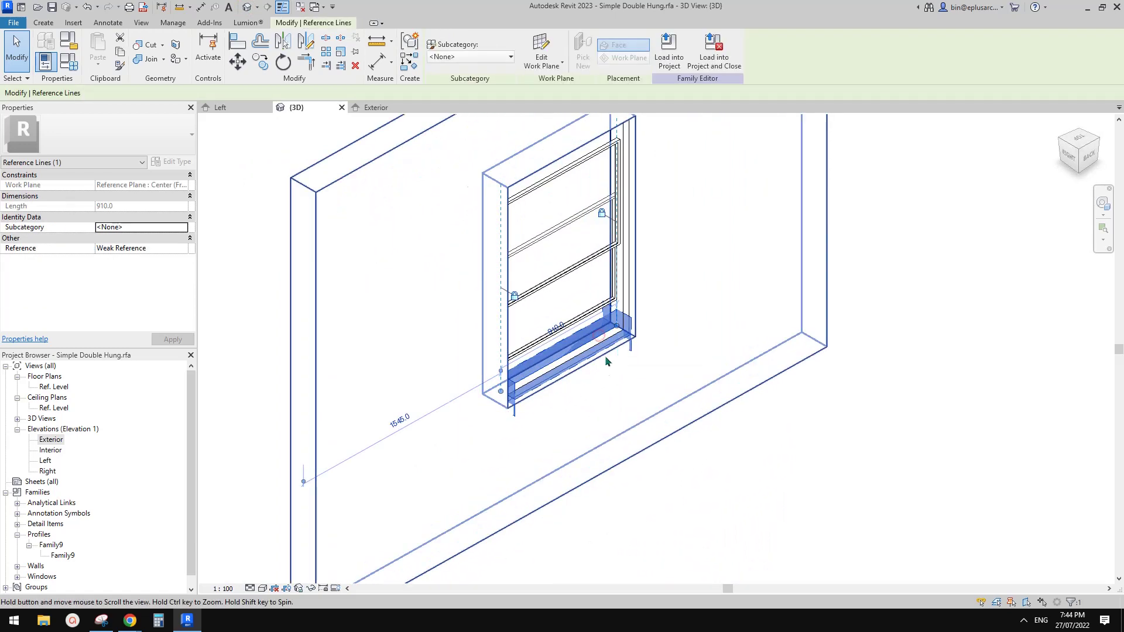
middle_click_drag(604, 360, 560, 400)
middle_click_drag(560, 401, 521, 258, "shift")
key("Escape")
left_click(561, 386)
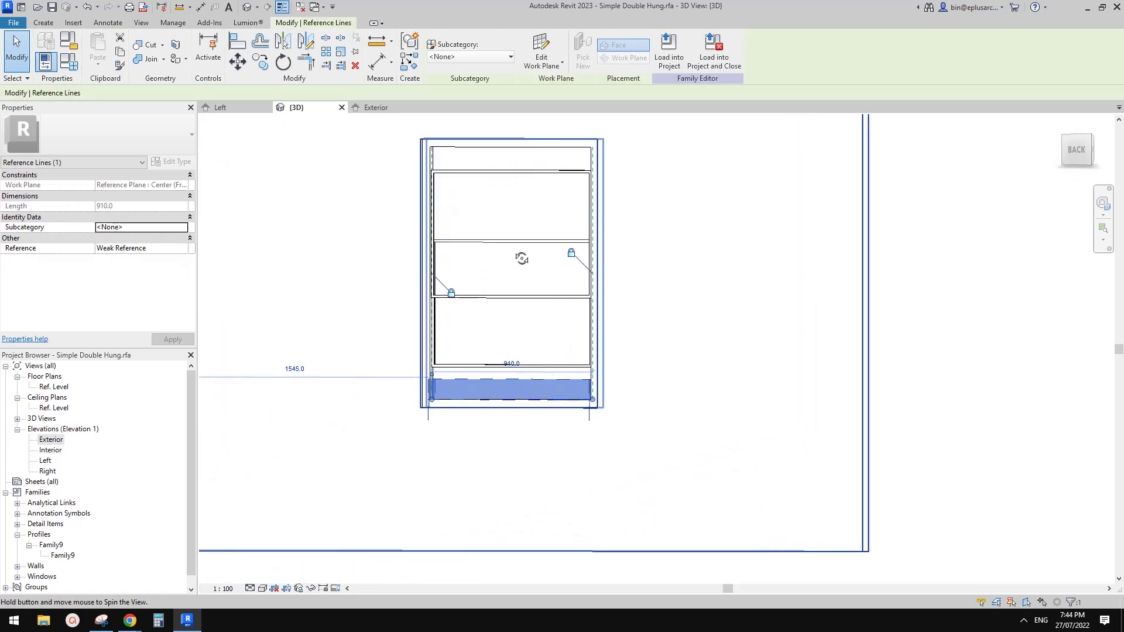
key("Escape")
Back in the Exterior elevation, draw a reference line across the frame's head from top-left to top-right
double_click(51, 439)
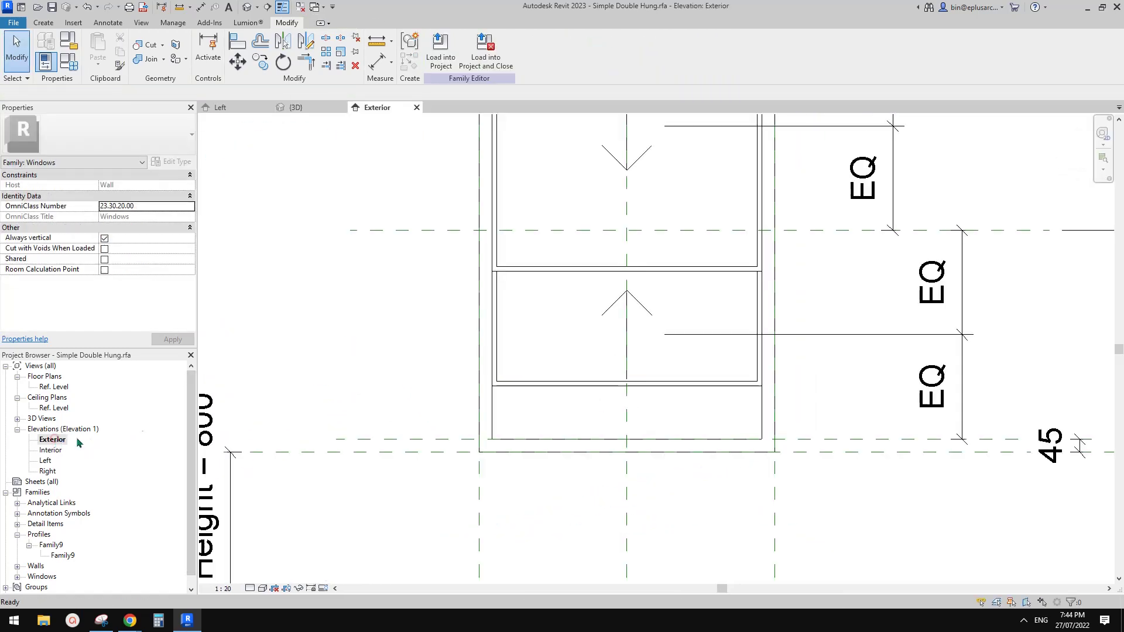
scroll(518, 328, "down", 2)
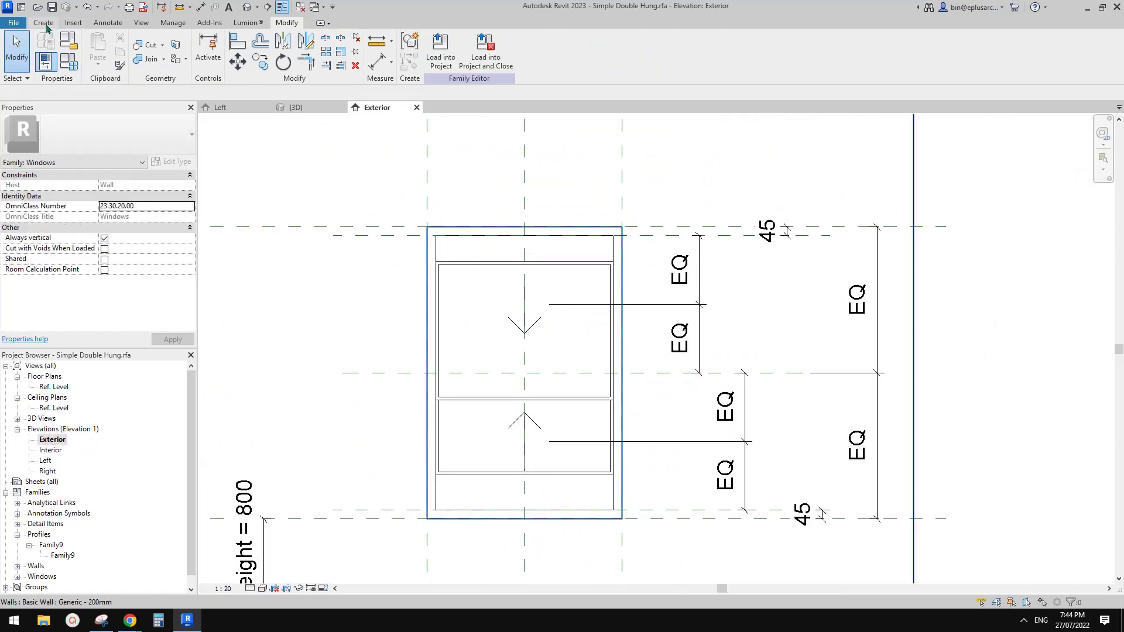
left_click(44, 24)
left_click(633, 48)
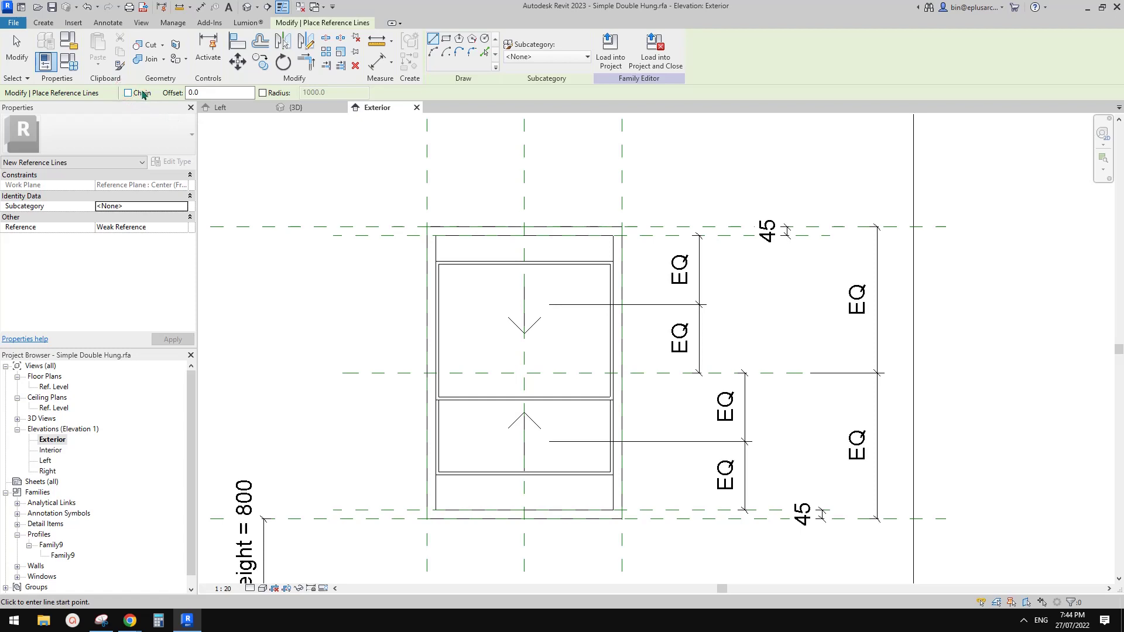
left_click(436, 248)
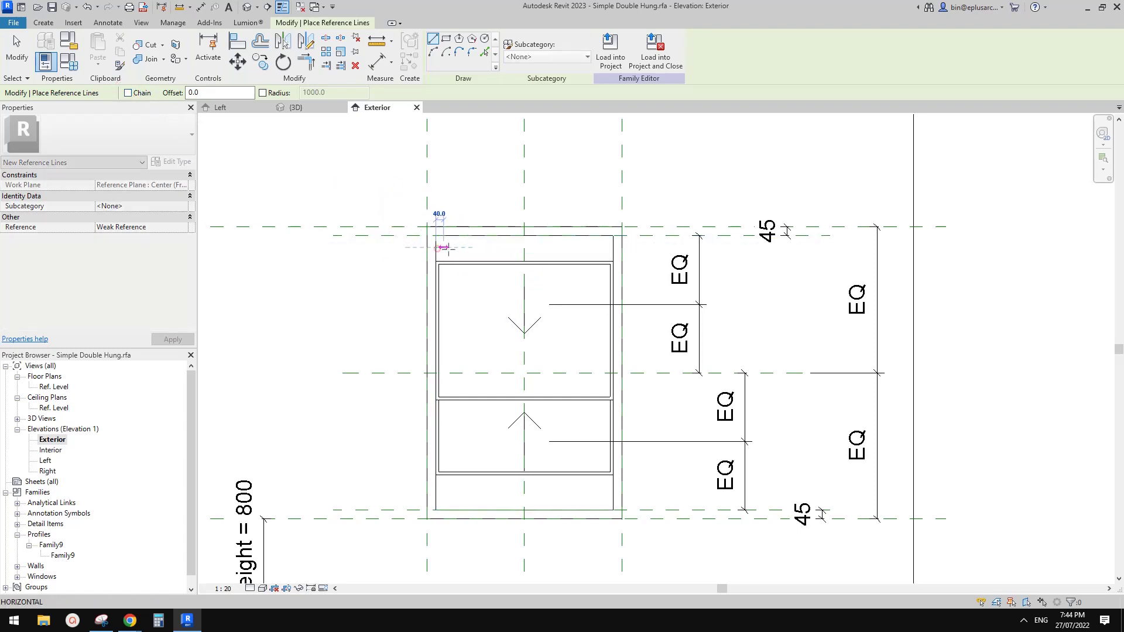
left_click(613, 247)
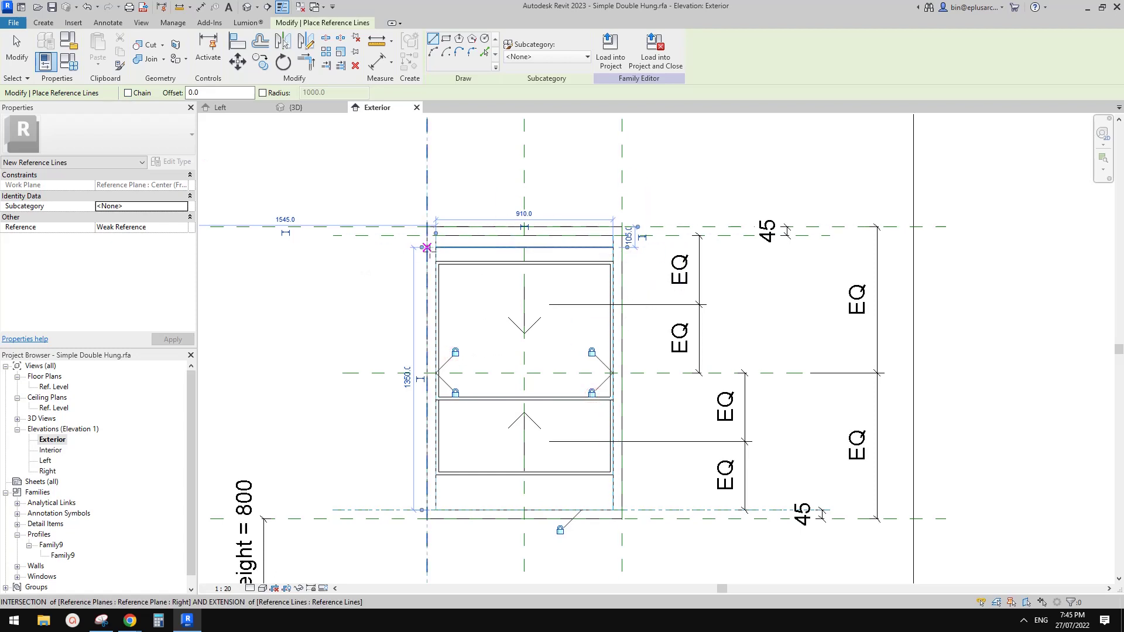
middle_click_drag(535, 290, 557, 313)
Align (AL) the upper sash's top edge to the head reference line
key("a")
key("a")
key("l")
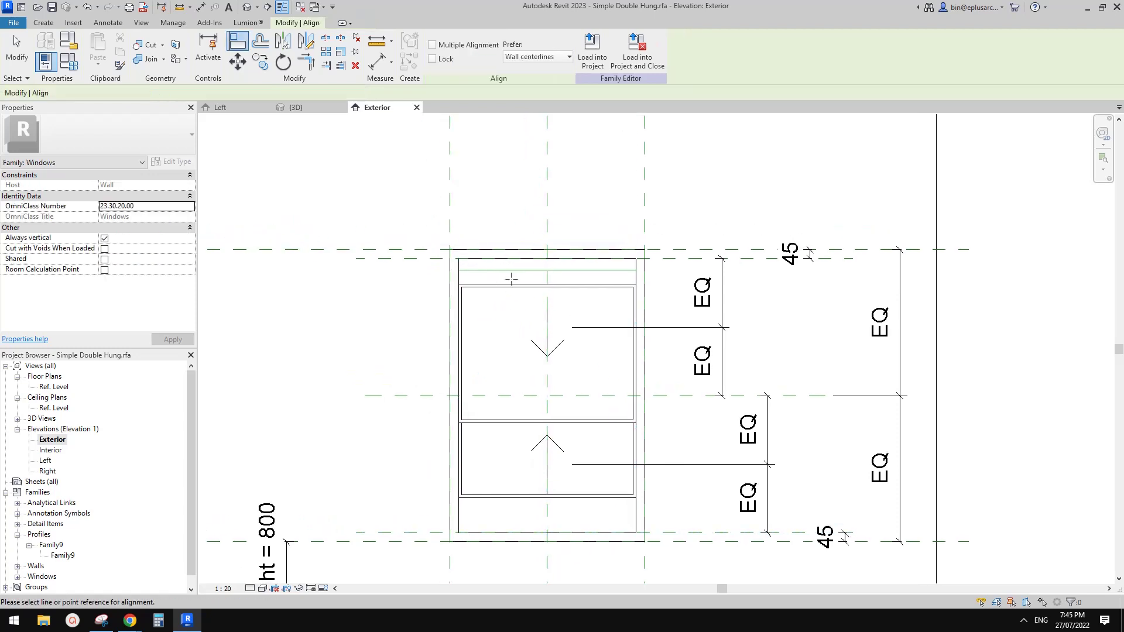
left_click(402, 258)
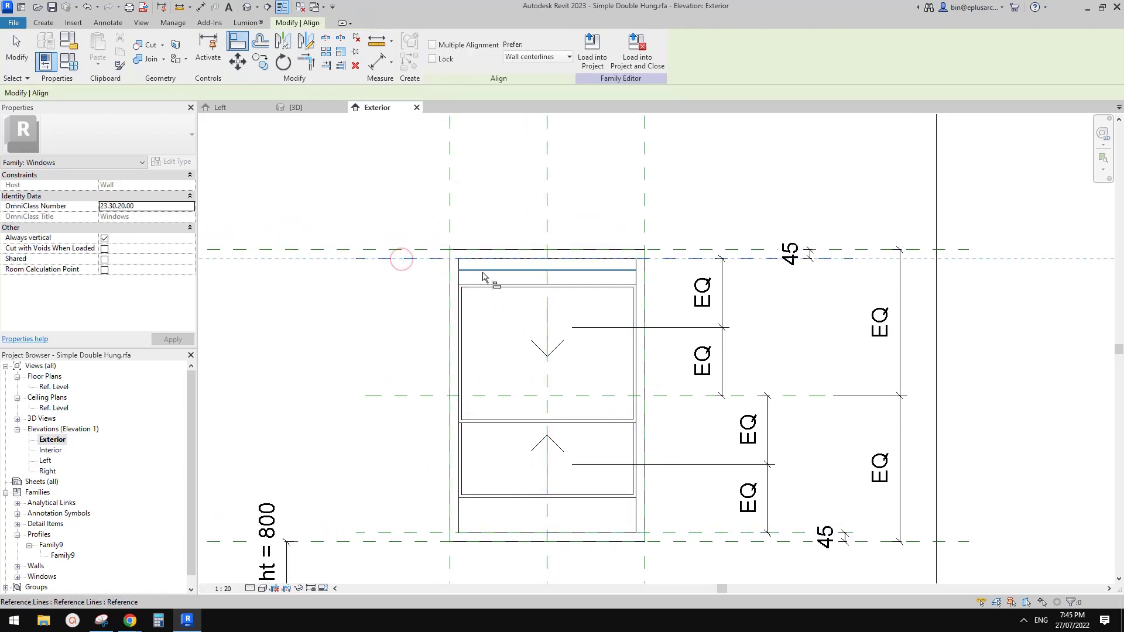
left_click(501, 280)
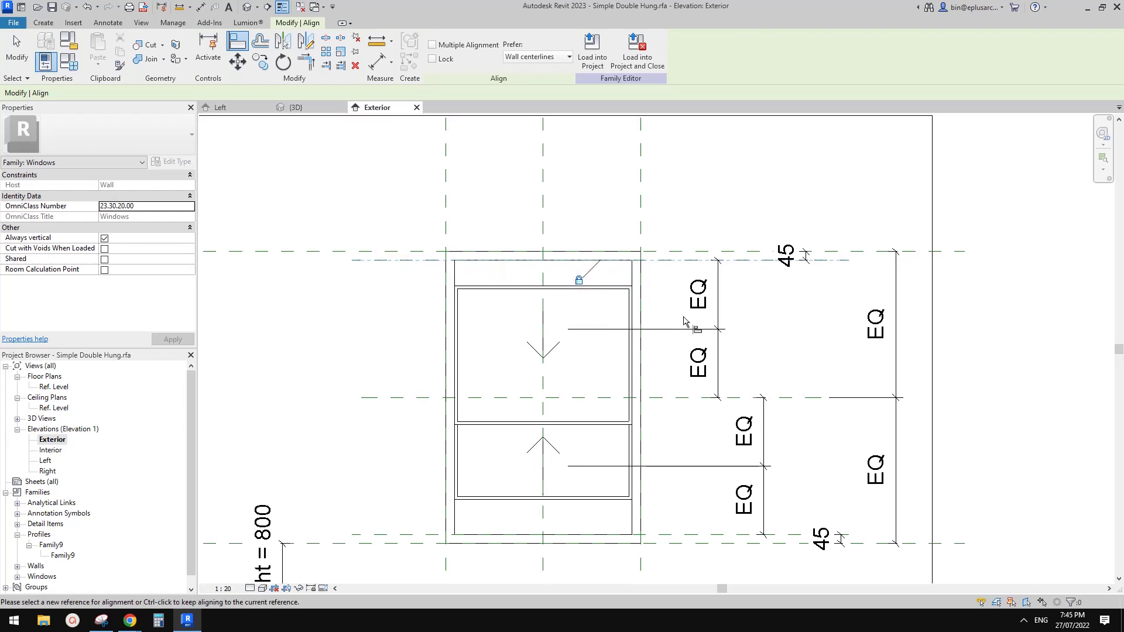
key("Escape")
key("Escape")
scroll(585, 296, "up", 1)
middle_click_drag(626, 277, 645, 249)
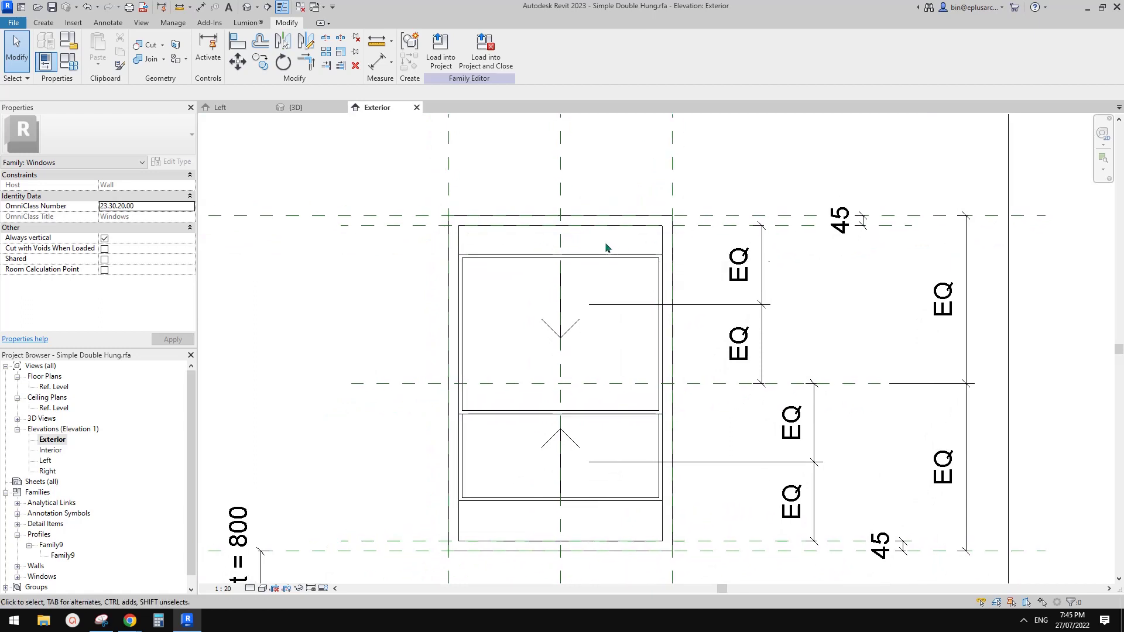
middle_click_drag(606, 245, 597, 247)
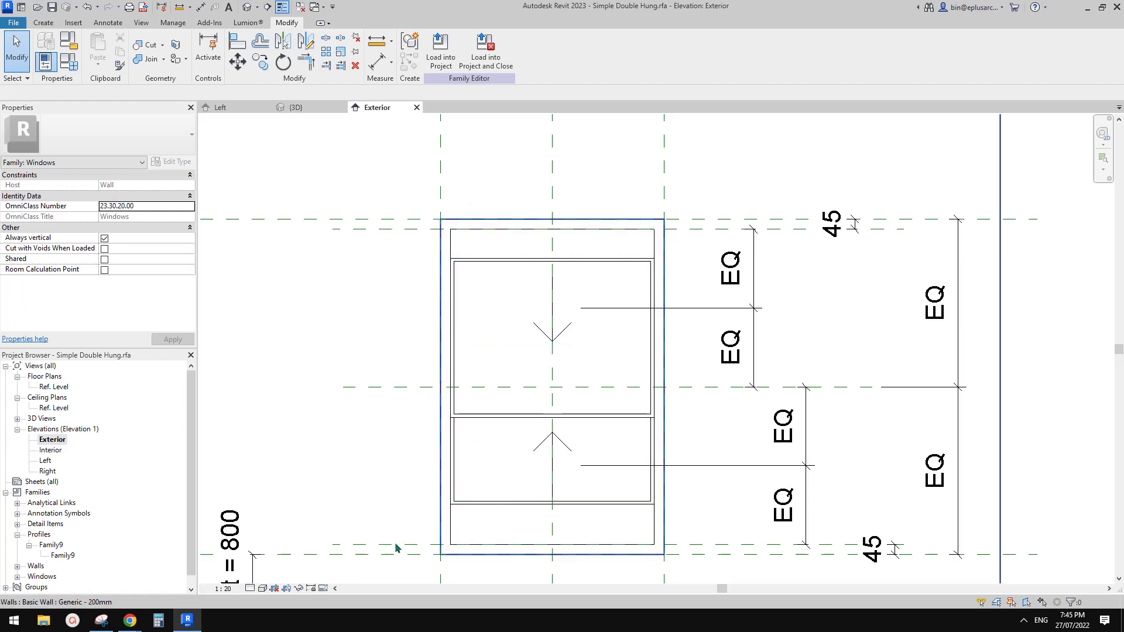
Unlock the head reference line and nudge it downward
middle_click_drag(443, 535, 442, 515)
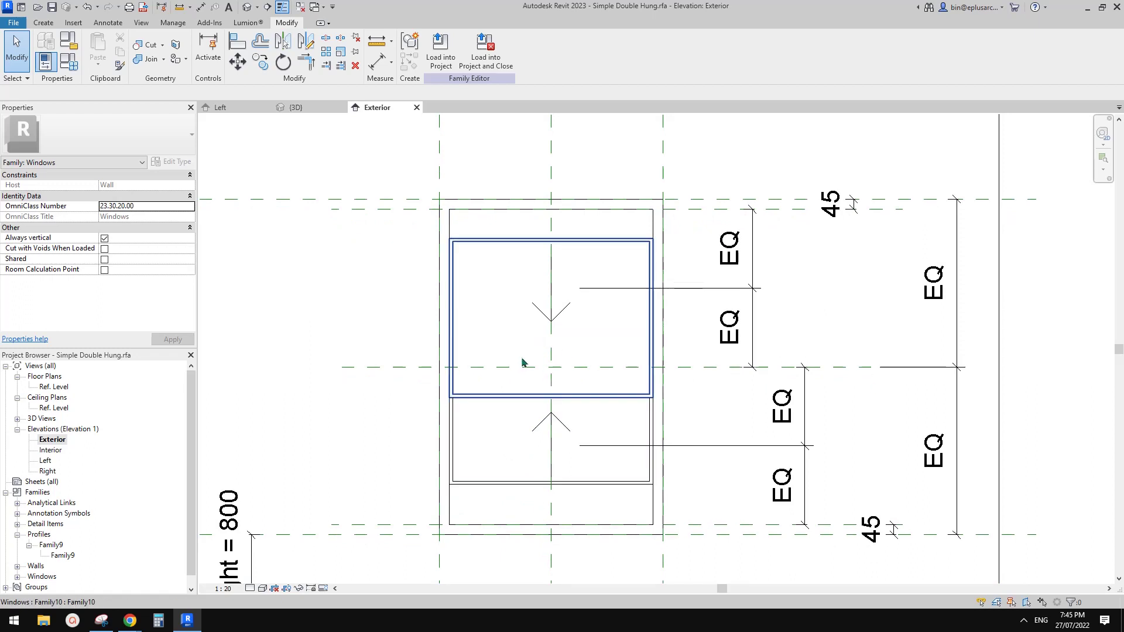
middle_click_drag(521, 363, 525, 397)
left_click(486, 247)
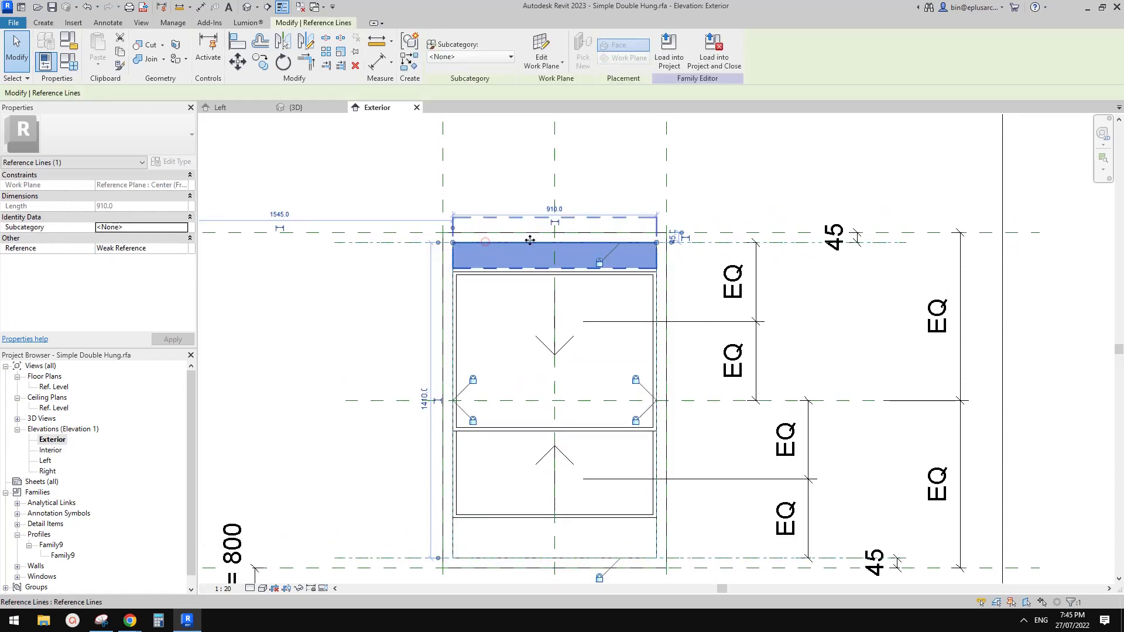
middle_click_drag(708, 277, 847, 269)
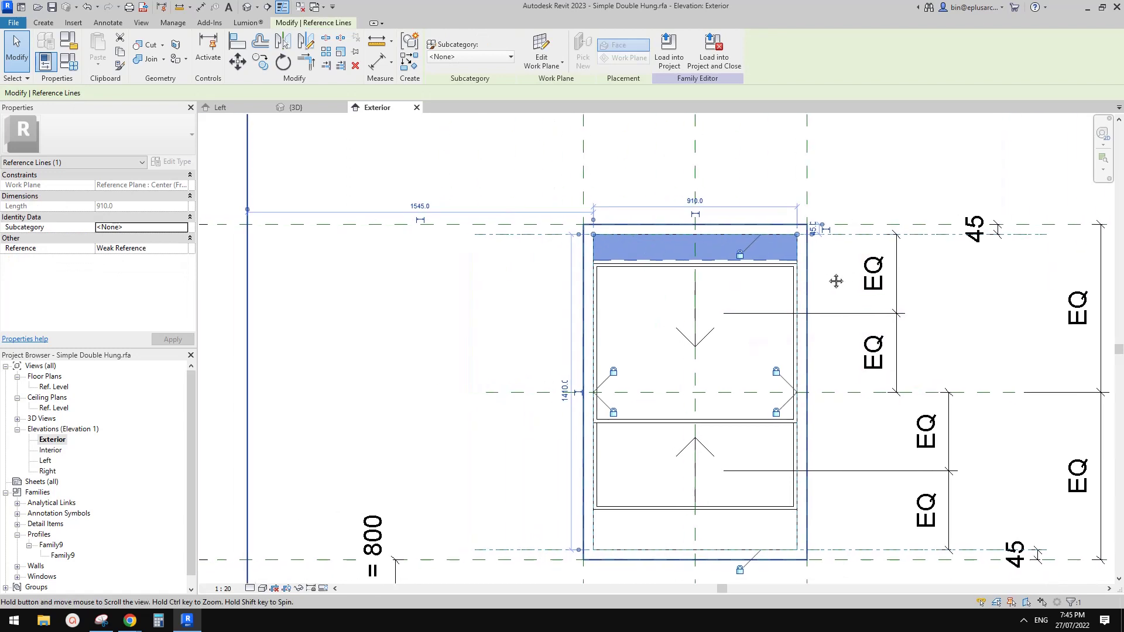
left_click(740, 255)
middle_click_drag(721, 229, 644, 226)
key("Down")
key("Down")
key("Down")
key("Down")
key("Escape")
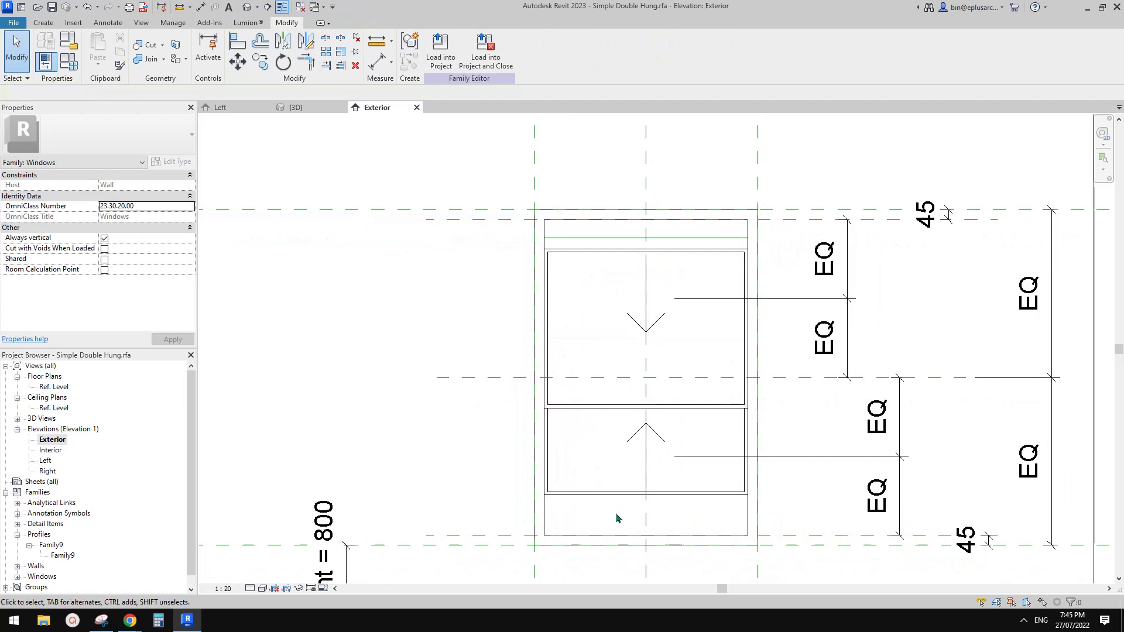
Unlock the sill reference line and nudge it upward
left_click(584, 534)
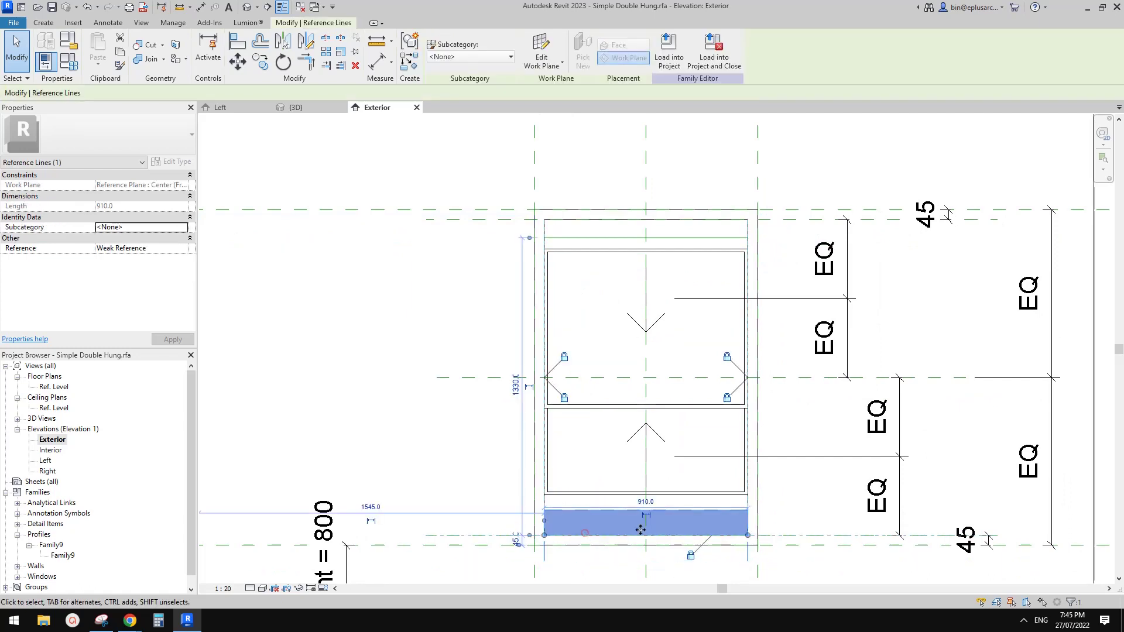
left_click(692, 556)
key("Up")
key("Up")
key("Up")
key("Up")
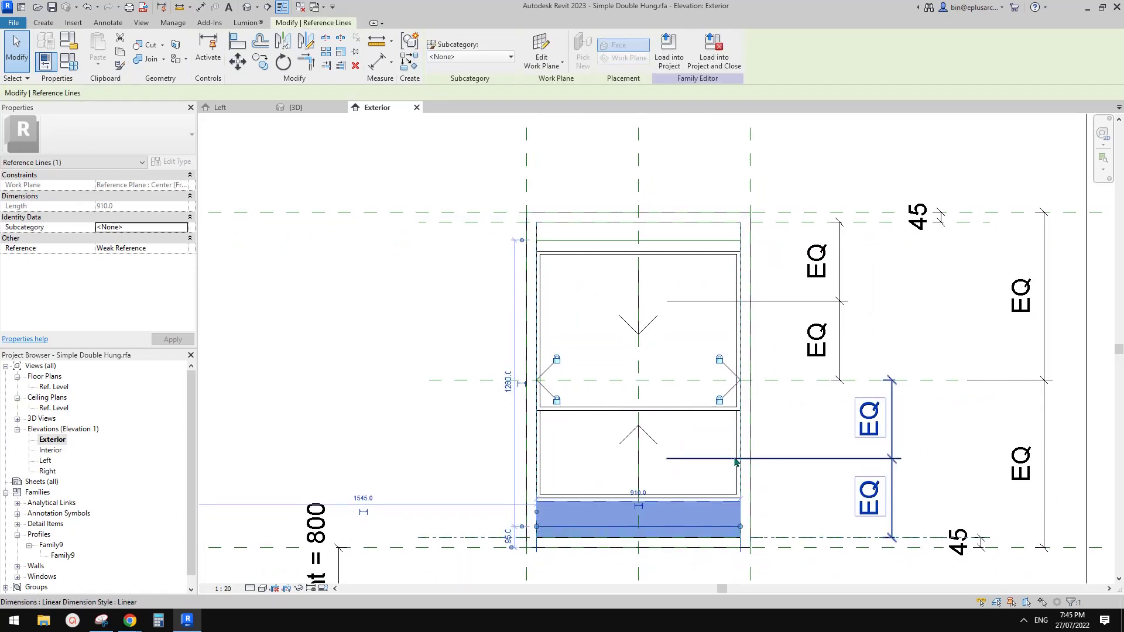
mouse_move(587, 434)
middle_mouse_down()
mouse_move(607, 417)
mouse_move(607, 429)
middle_mouse_up()
key("Escape")
key("a")
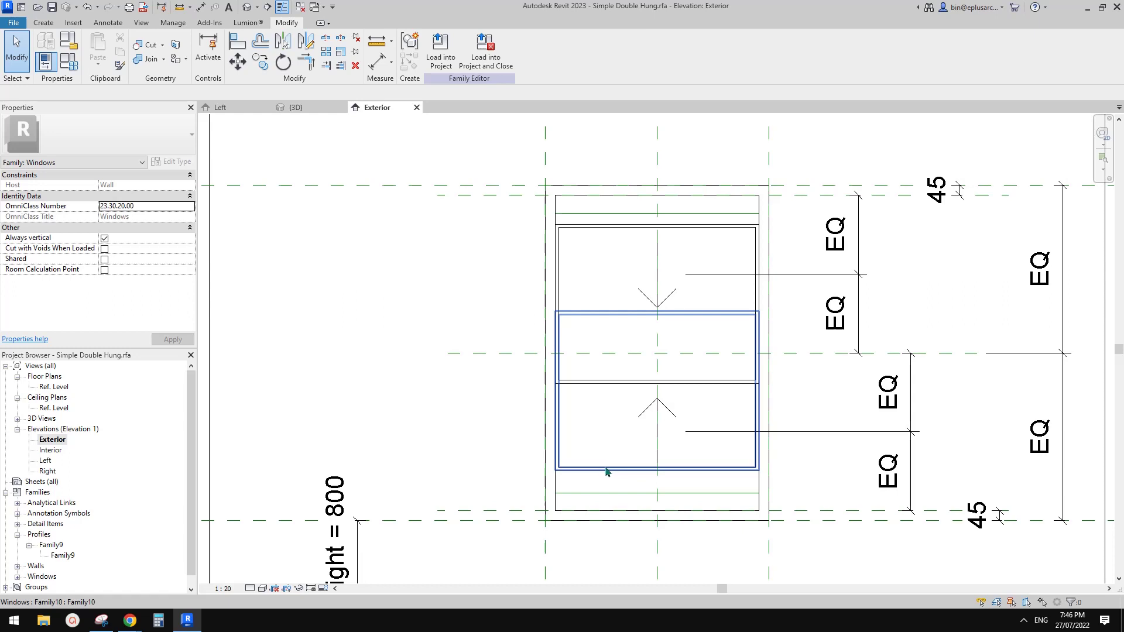
middle_click_drag(611, 495, 615, 454)
key("d")
key("i")
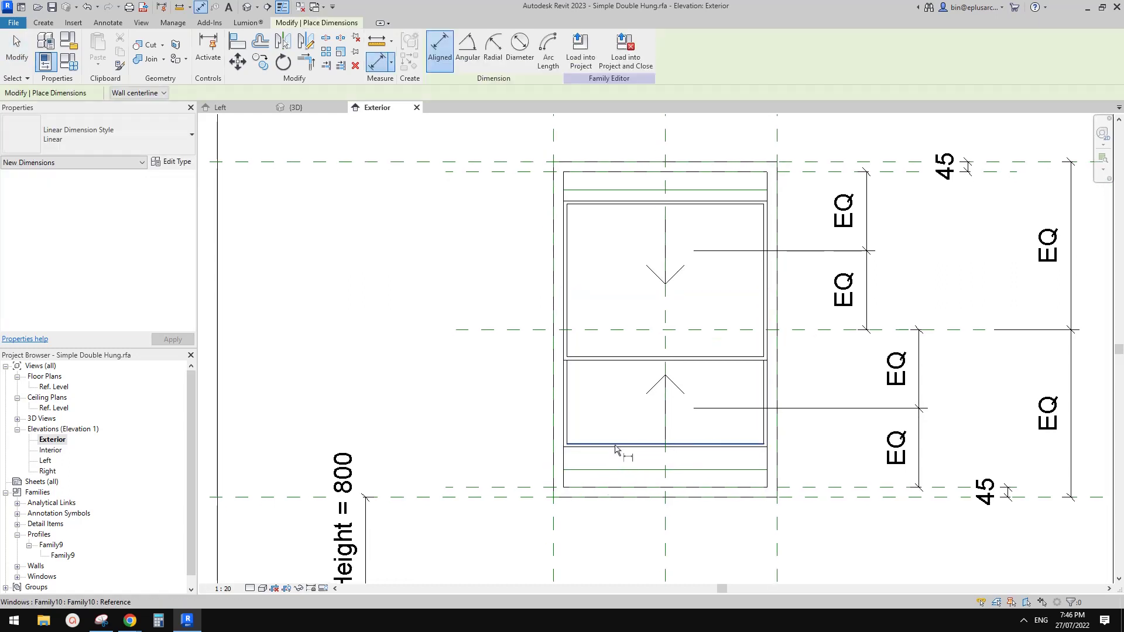
Place 80 dimensions from the frame to the inset reference lines at sill and head, then select both
left_click(495, 488)
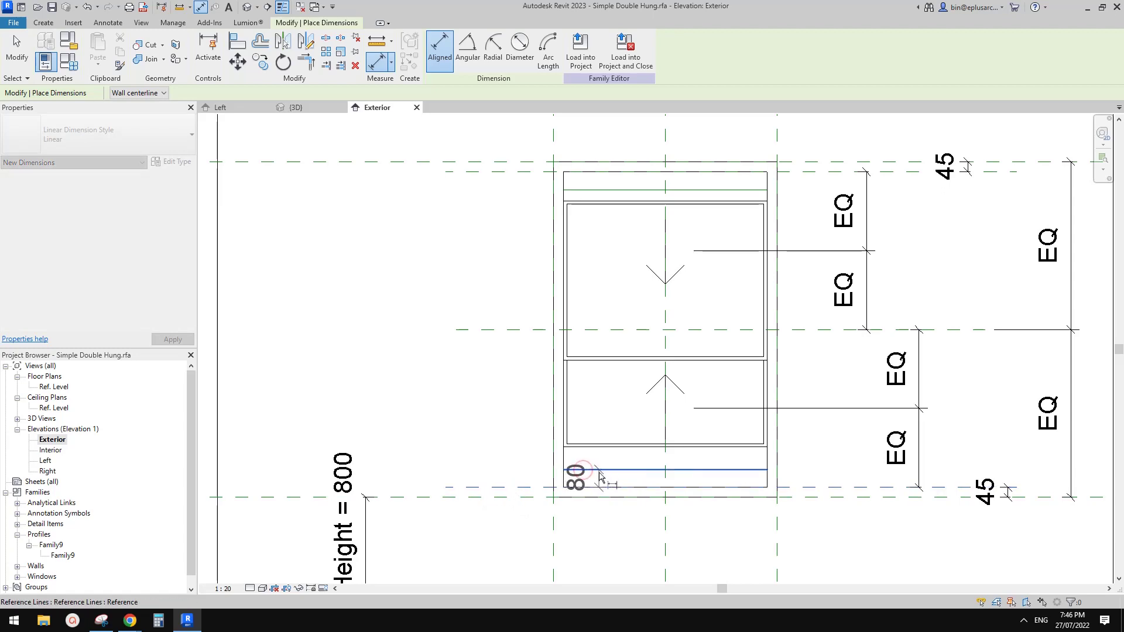
left_click(501, 439)
middle_click_drag(567, 177, 563, 222)
left_click(515, 218)
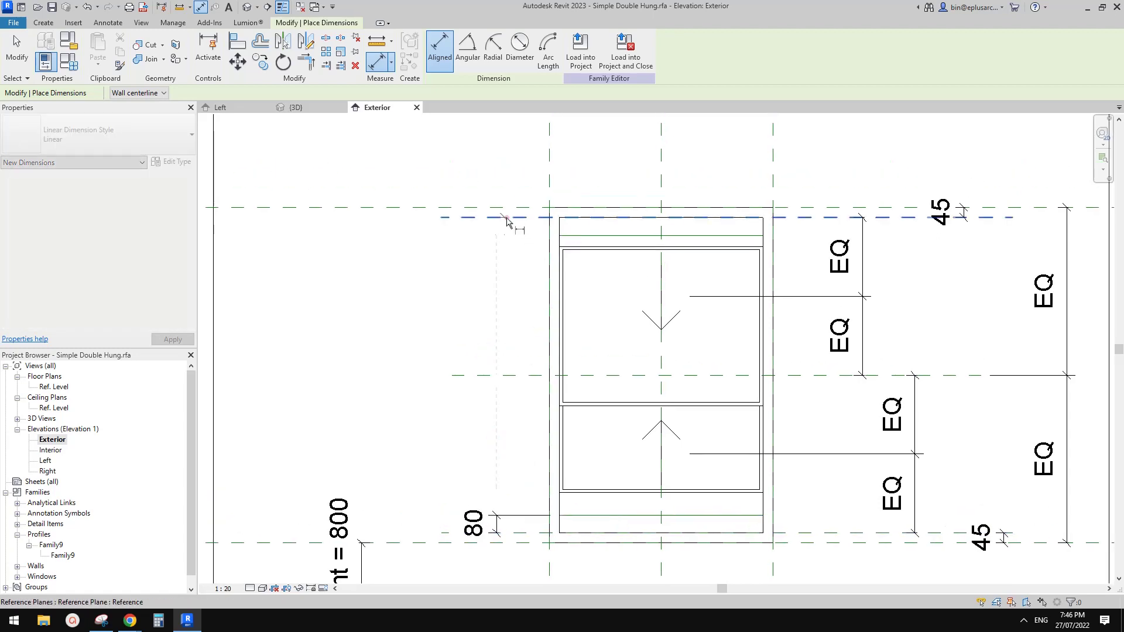
left_click(588, 243)
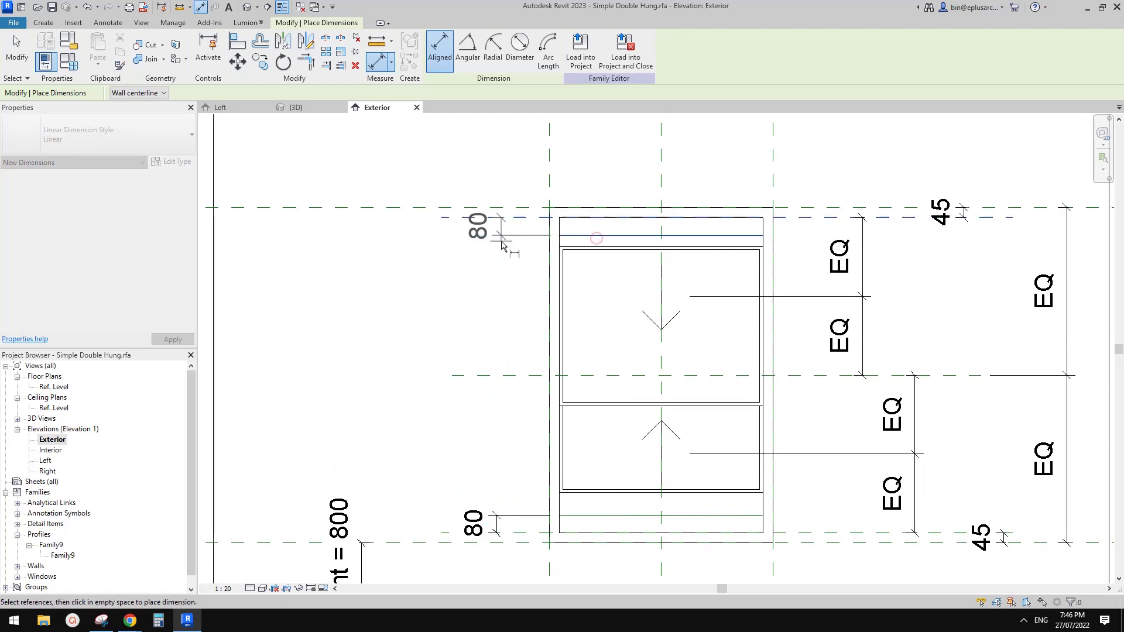
left_click(486, 241)
key("Escape")
left_click(486, 243)
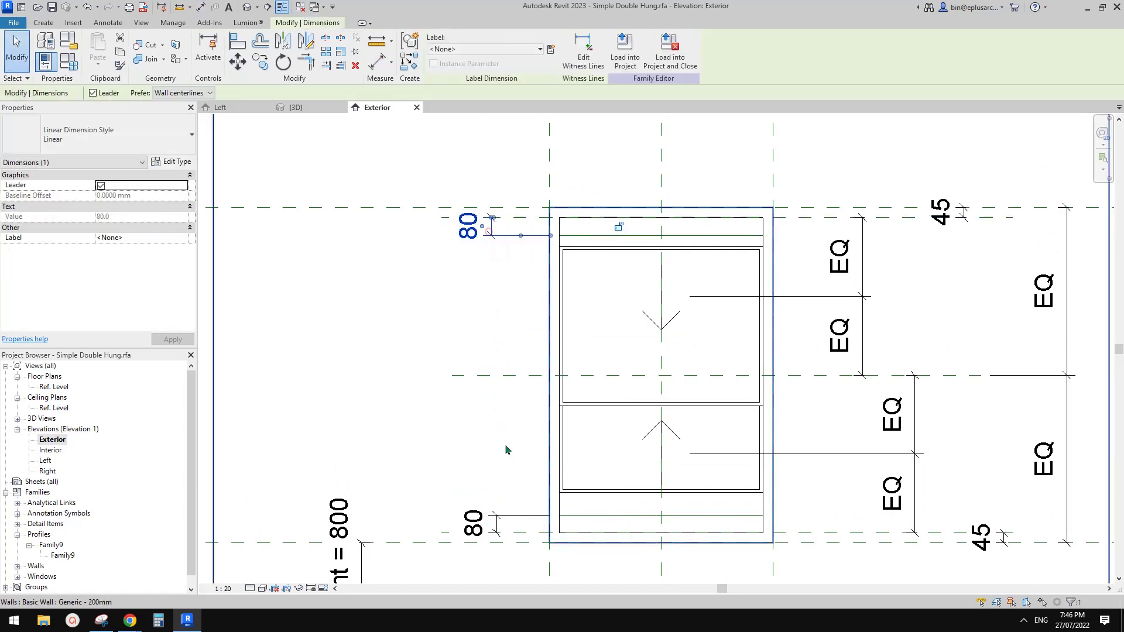
left_click(496, 515, "ctrl")
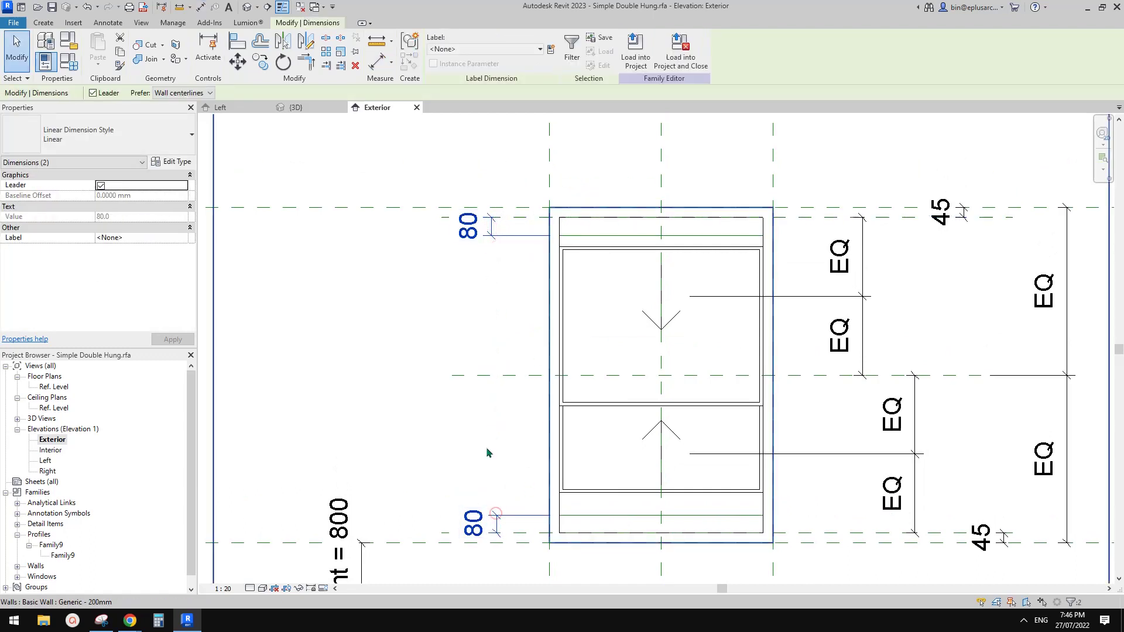
Label both 80 dimensions with a new instance parameter named 'Ofs'
left_click(550, 49)
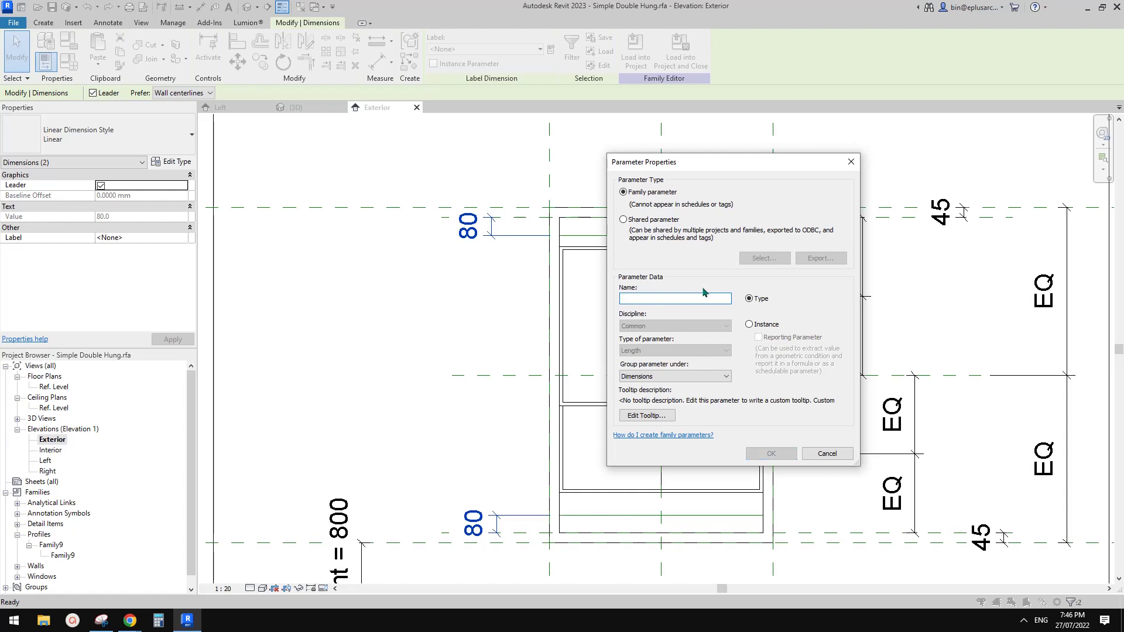
key("BackSpace")
type("Ope")
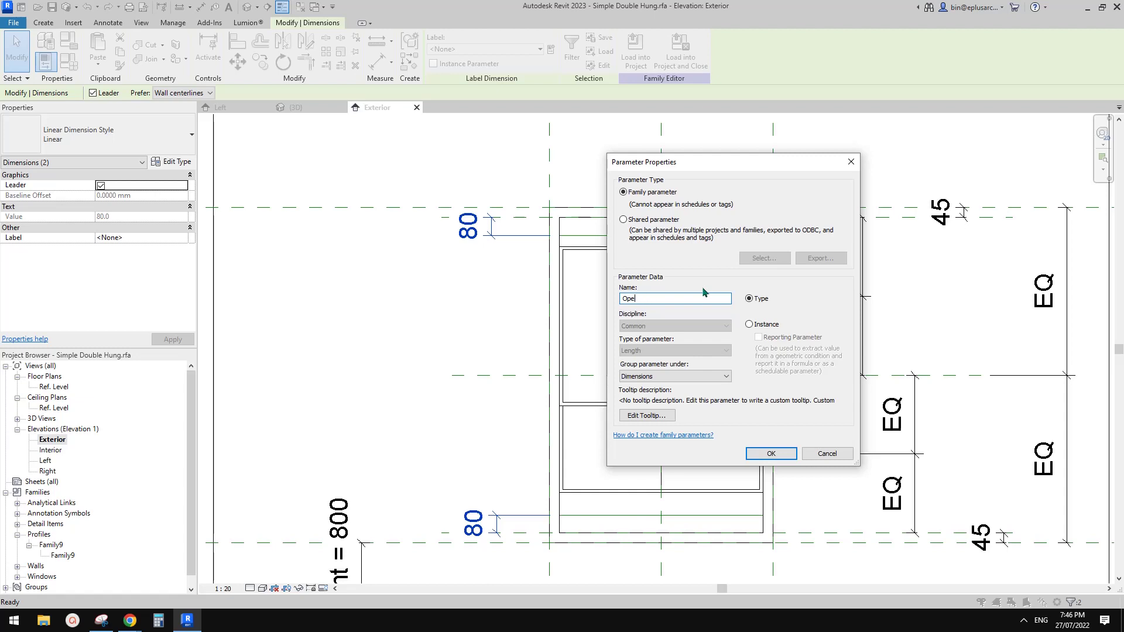
type("Ofs")
left_click(744, 326)
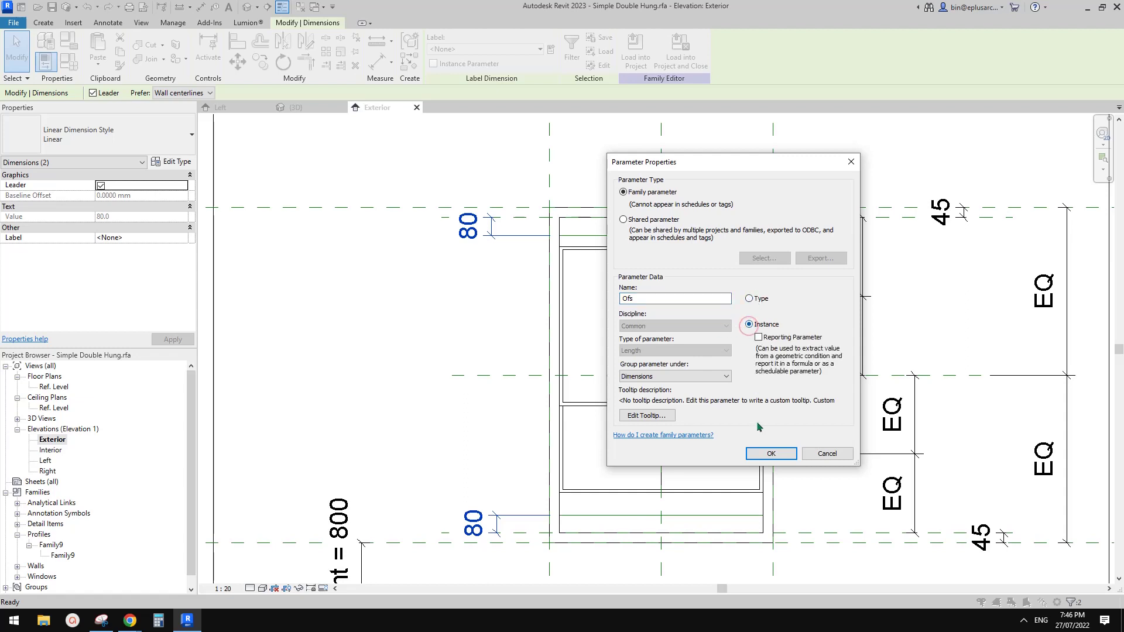
left_click(770, 453)
scroll(633, 419, "up", 2)
Align the lower sash's bottom edge to the sill reference line with AL and lock it
key("Escape")
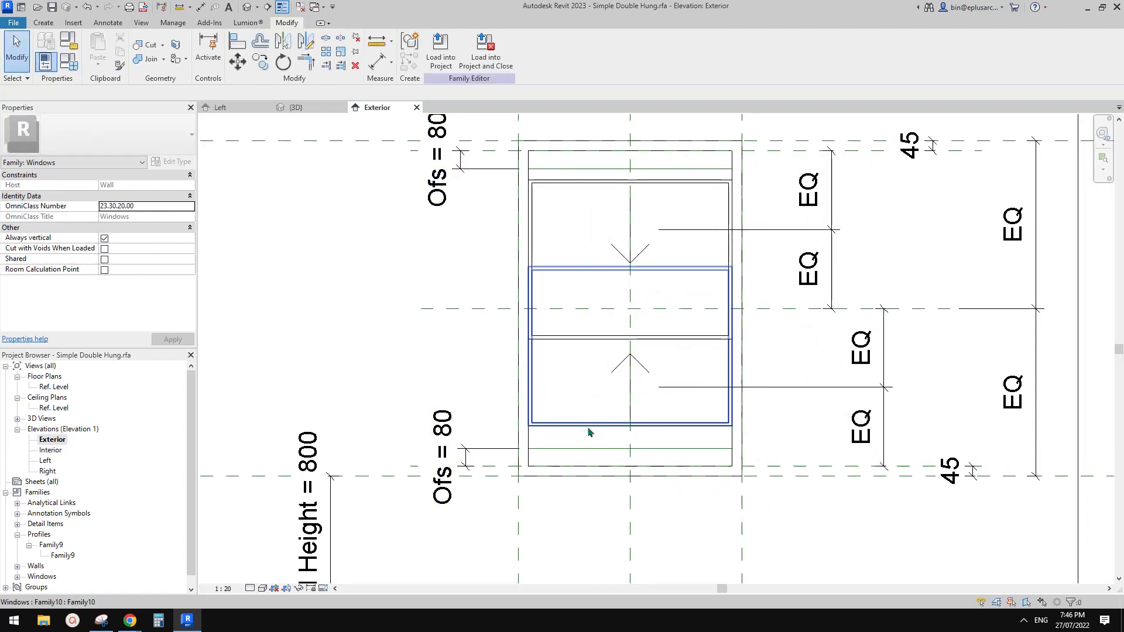
scroll(589, 432, "up", 2)
key("a")
key("l")
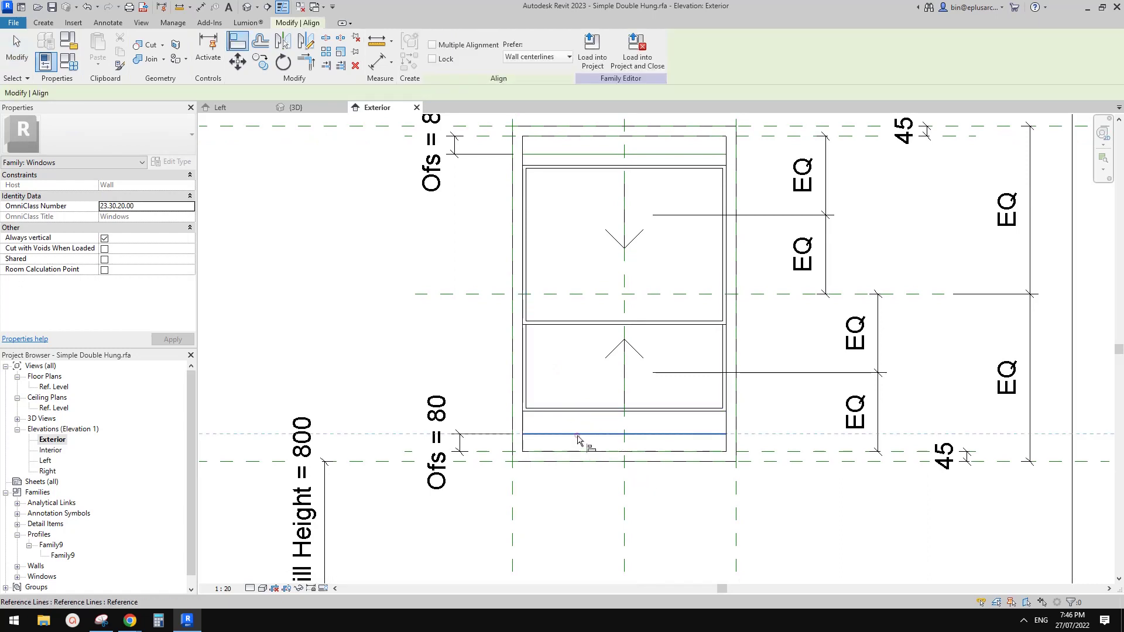
left_click(577, 436)
left_click(570, 413)
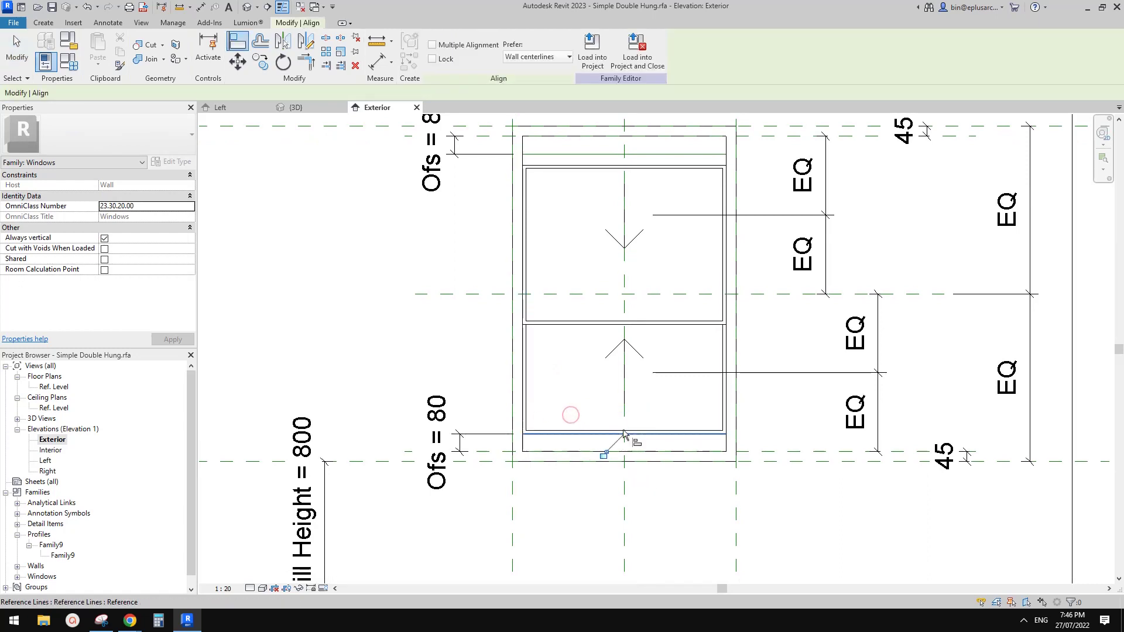
left_click(602, 455)
Align the upper sash's top edge to the head reference line, then view the window in 3D
middle_click_drag(605, 271, 626, 418)
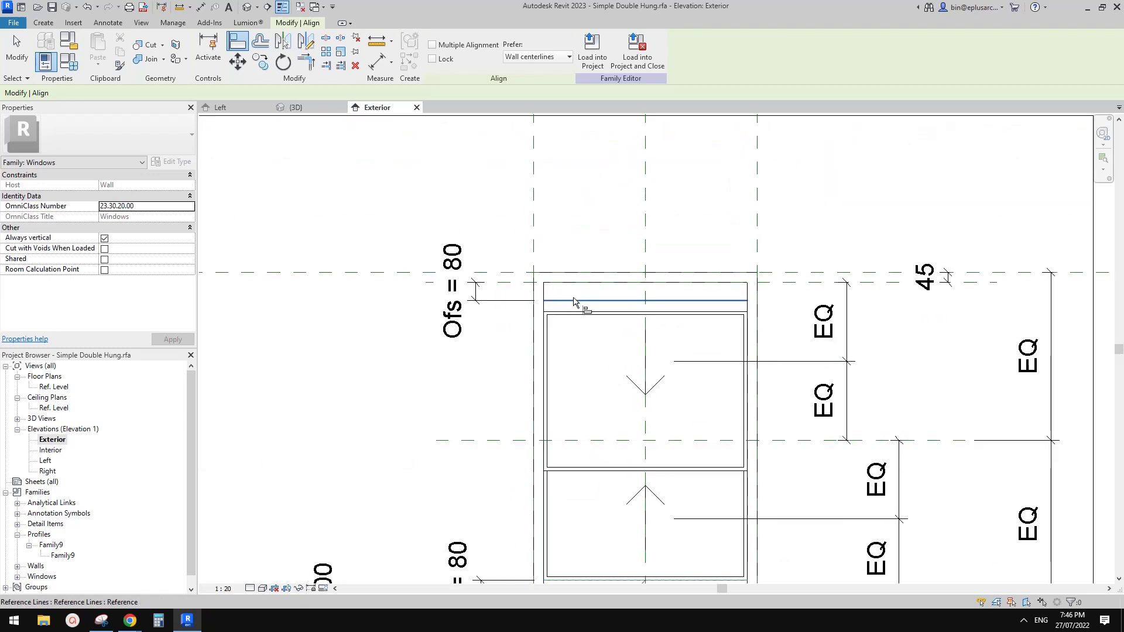
left_click(574, 301)
left_click(592, 314)
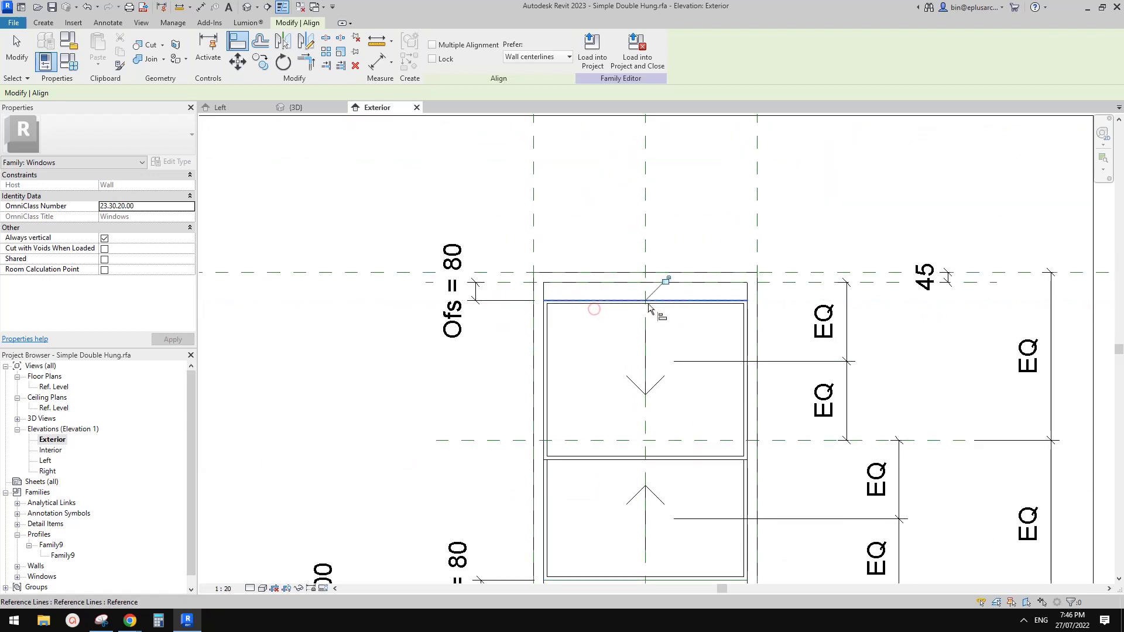
scroll(646, 310, "down", 2)
key("Escape")
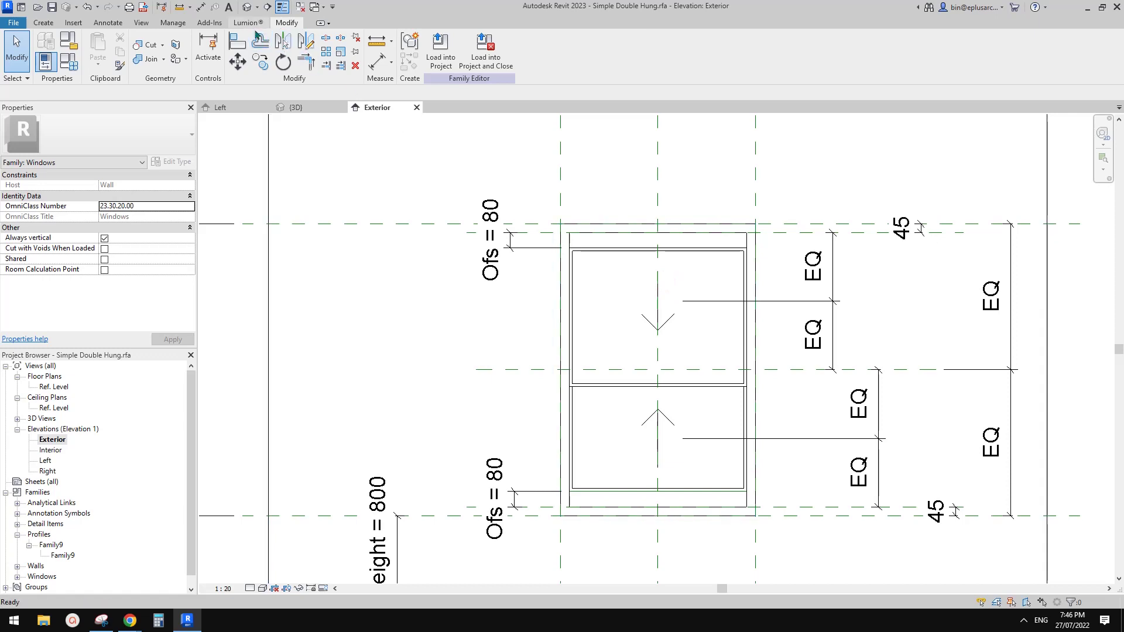
left_click(246, 7)
middle_click_drag(469, 198, 591, 417, "shift")
Open Family Types and resize it so the Formula, Lock and Value columns are fully visible
scroll(556, 319, "up", 3)
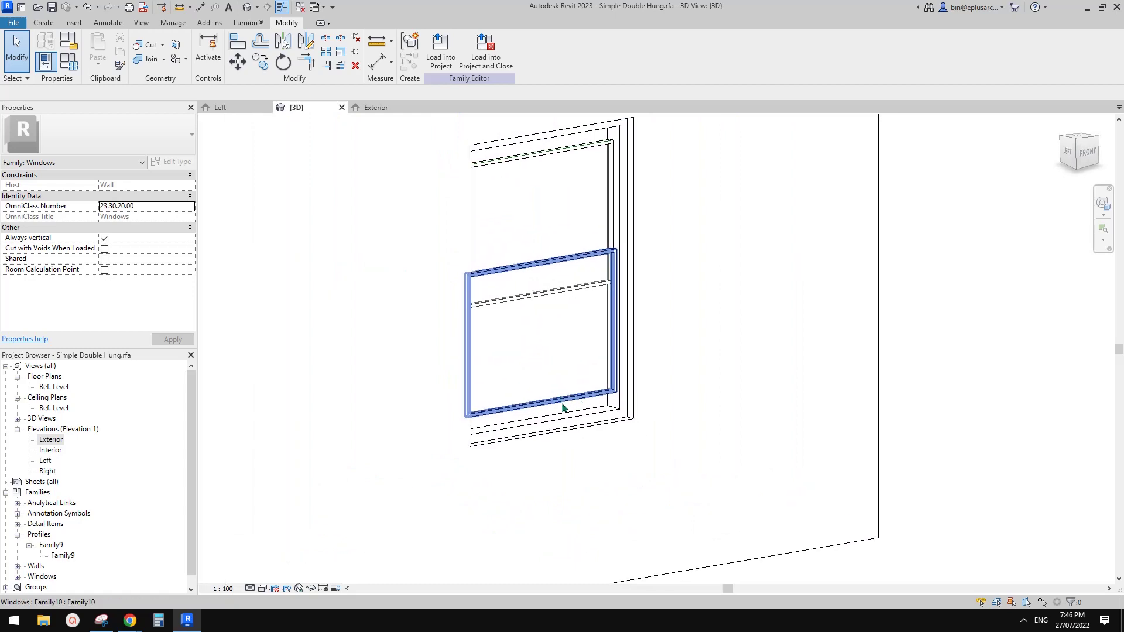
scroll(618, 383, "up", 1)
left_click(69, 63)
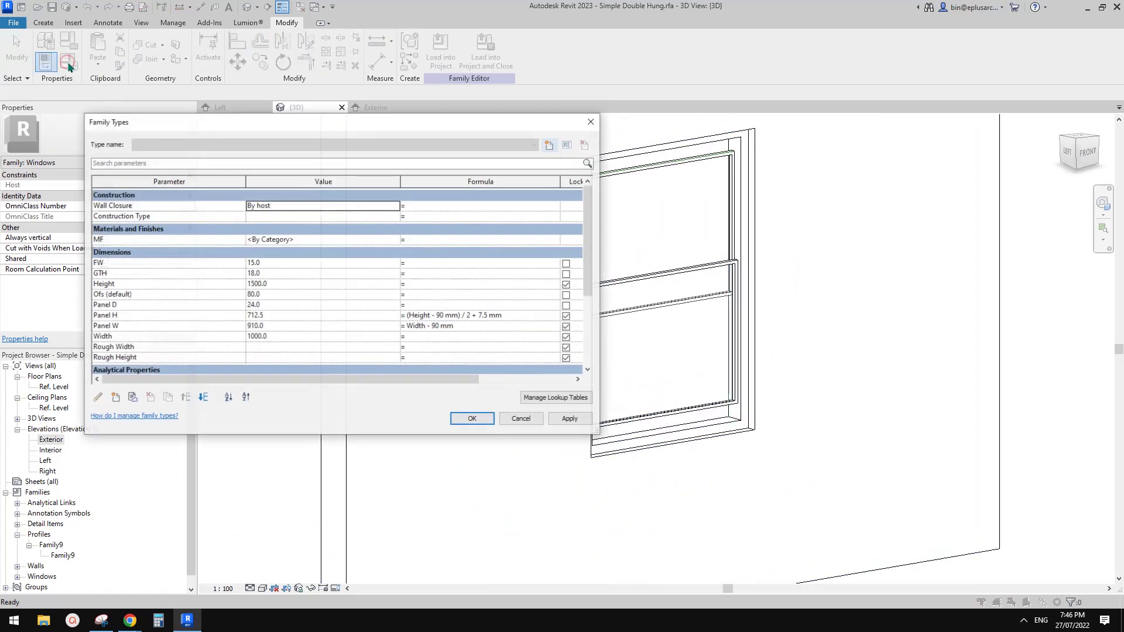
left_click_drag(601, 178, 493, 184)
left_click_drag(401, 179, 323, 180)
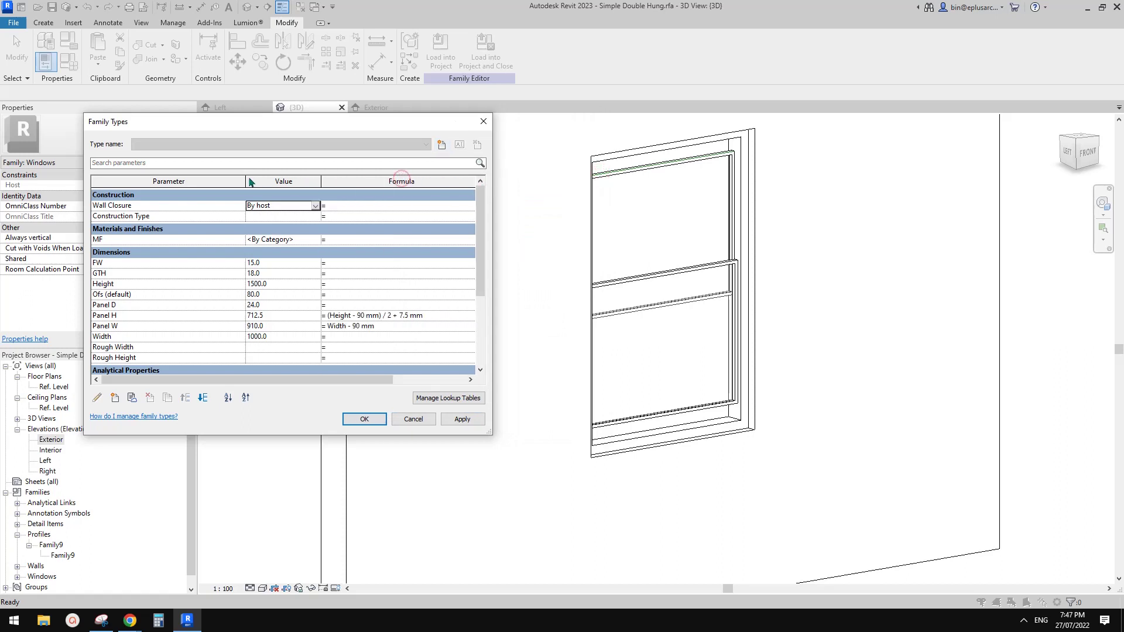
left_click_drag(246, 179, 202, 180)
left_click_drag(276, 179, 300, 180)
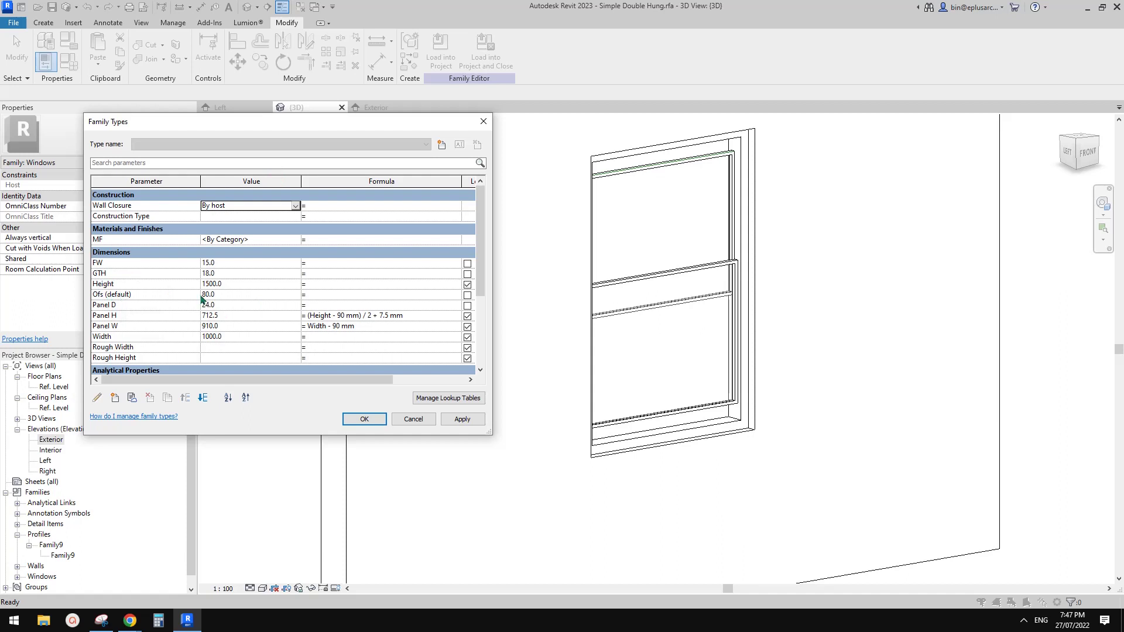
Try Ofs (default) values of 0 and 200, then apply 300 as the default
left_click(235, 295)
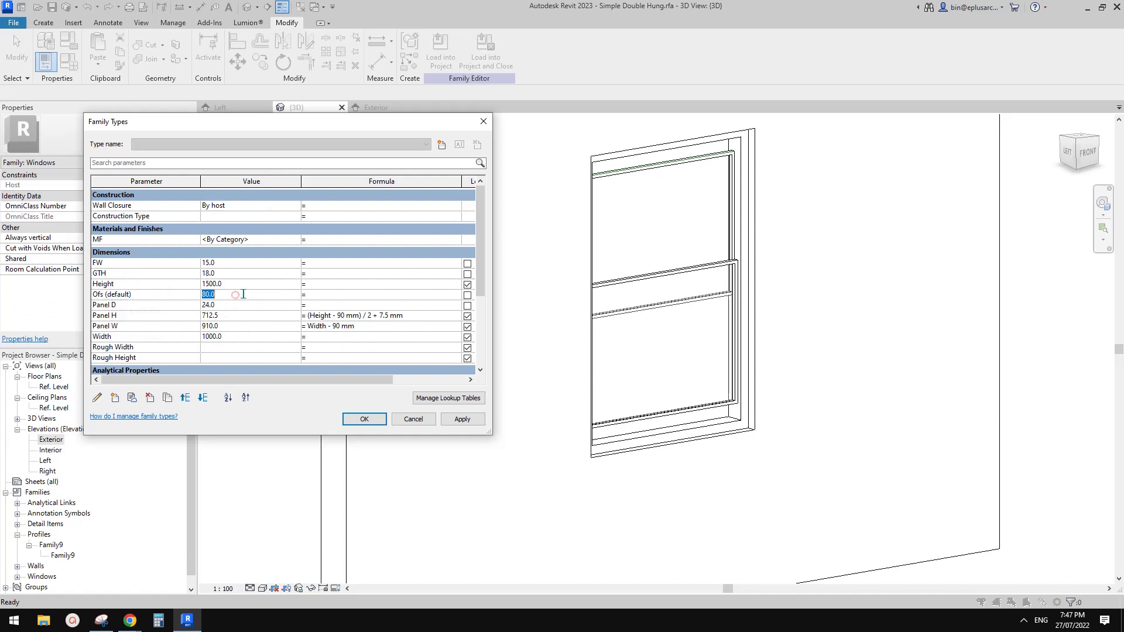
left_click(463, 419)
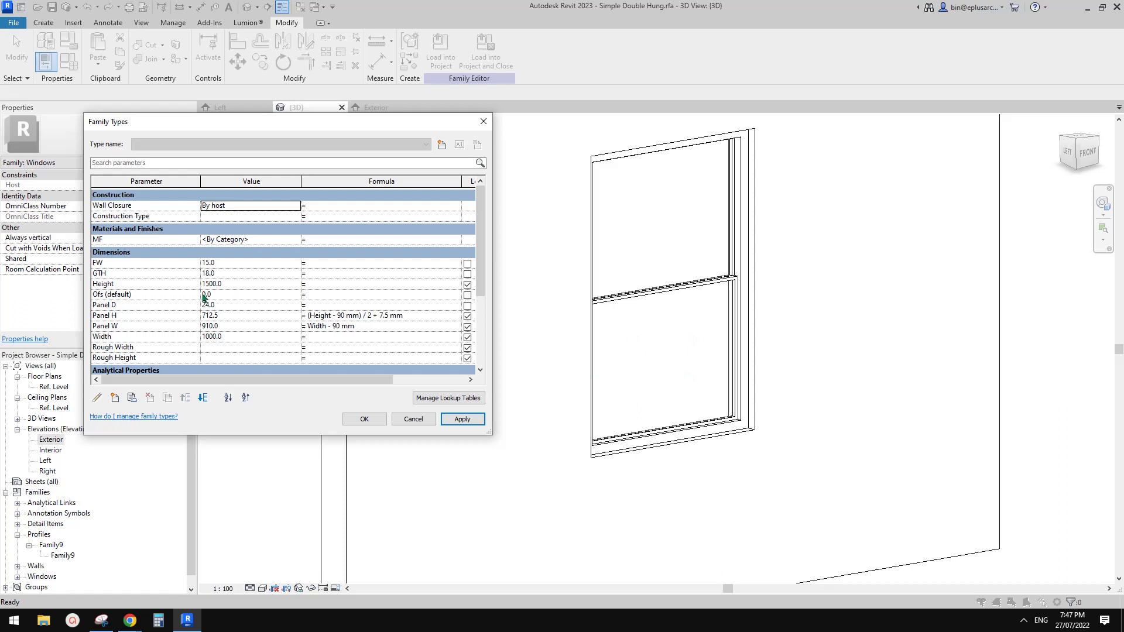
left_click(248, 295)
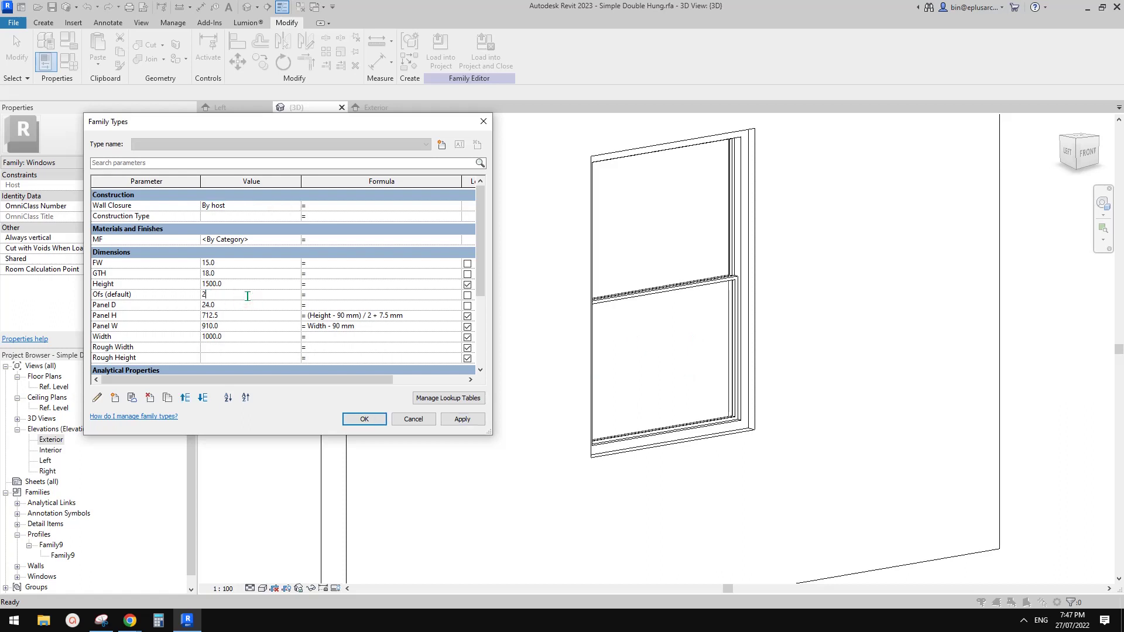
left_click(461, 419)
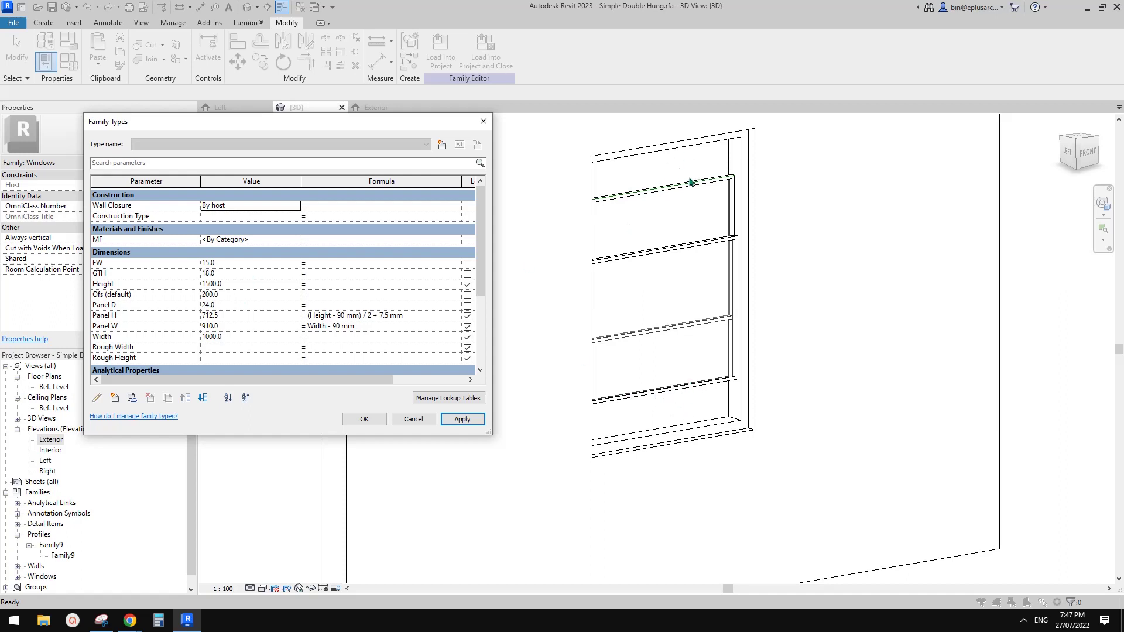
left_click(244, 295)
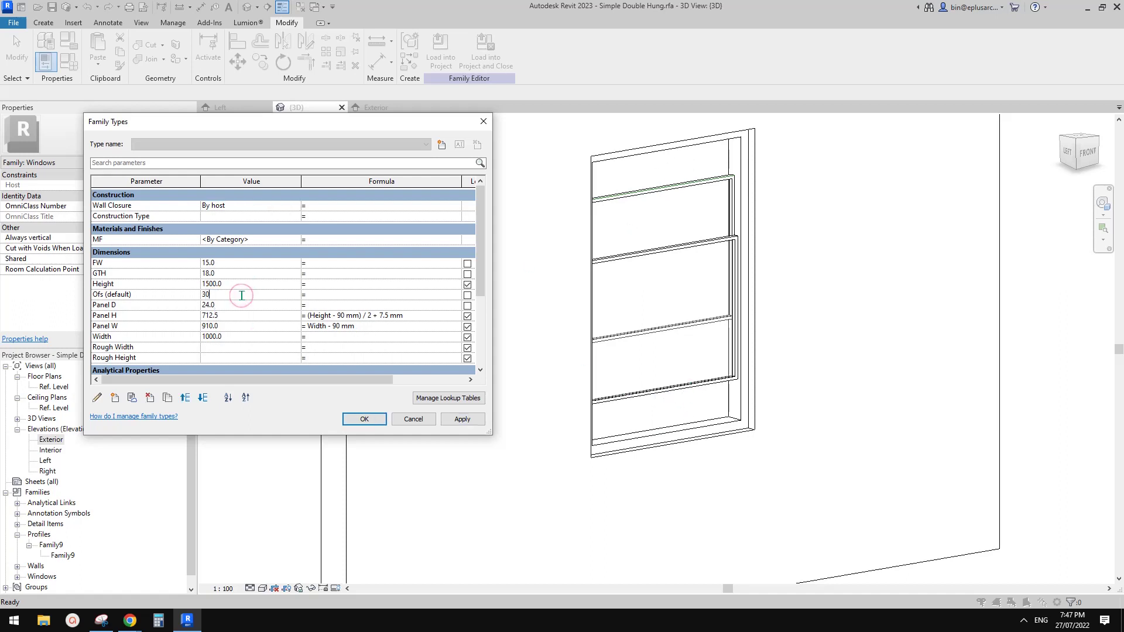
left_click(461, 419)
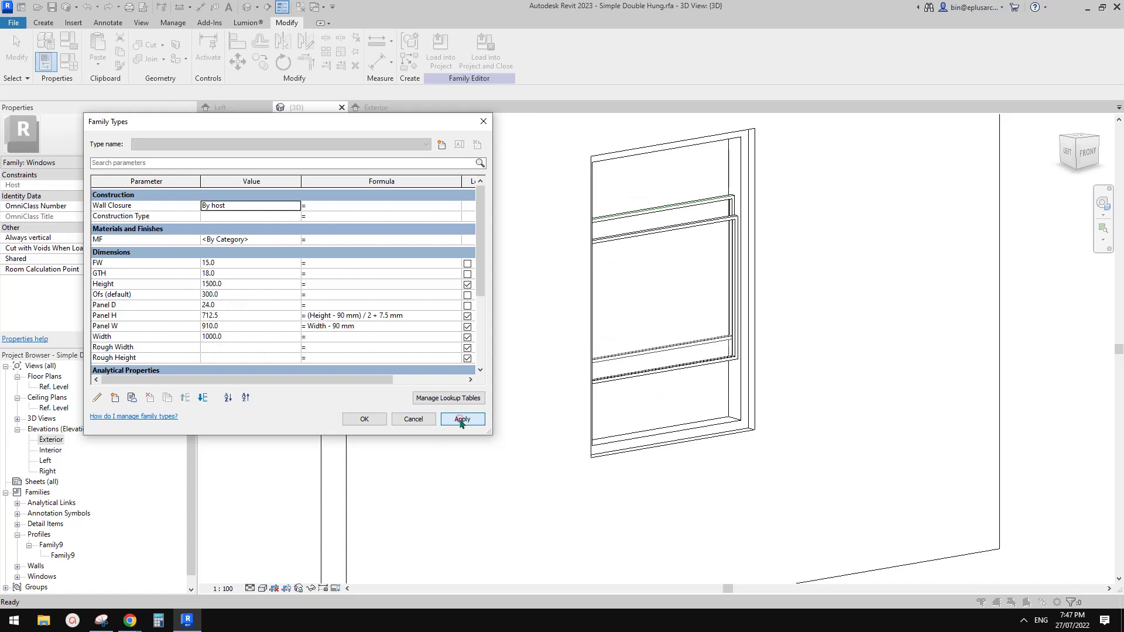
left_click(237, 295)
Accept the family type settings and orbit the 3D view toward the wall's front face
left_click(364, 419)
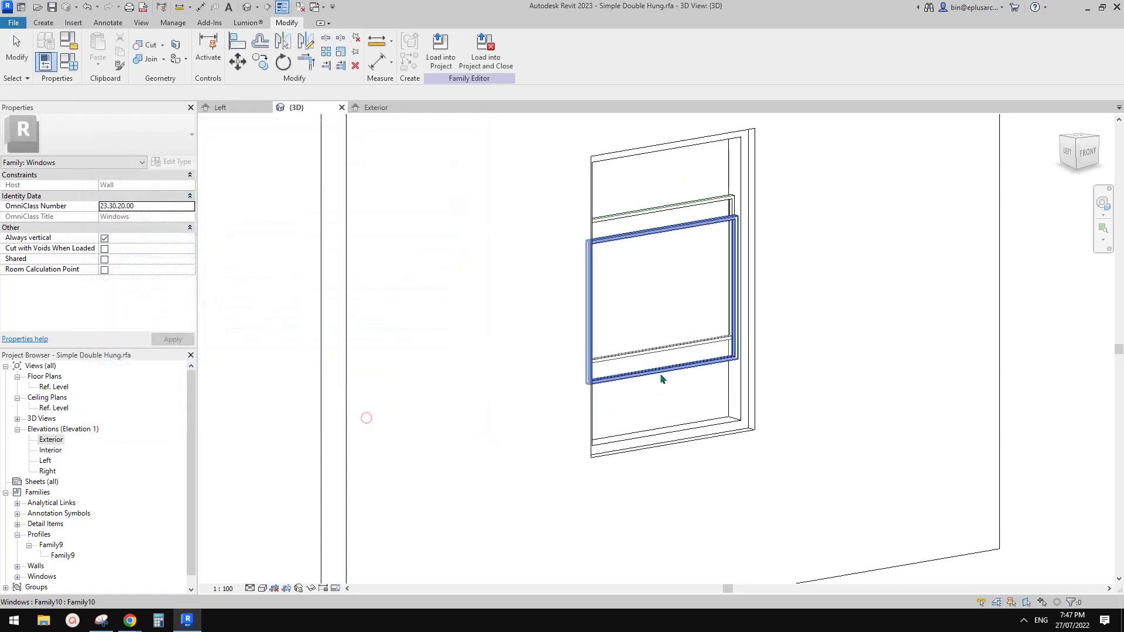
scroll(658, 387, "down", 4)
scroll(678, 436, "up", 2)
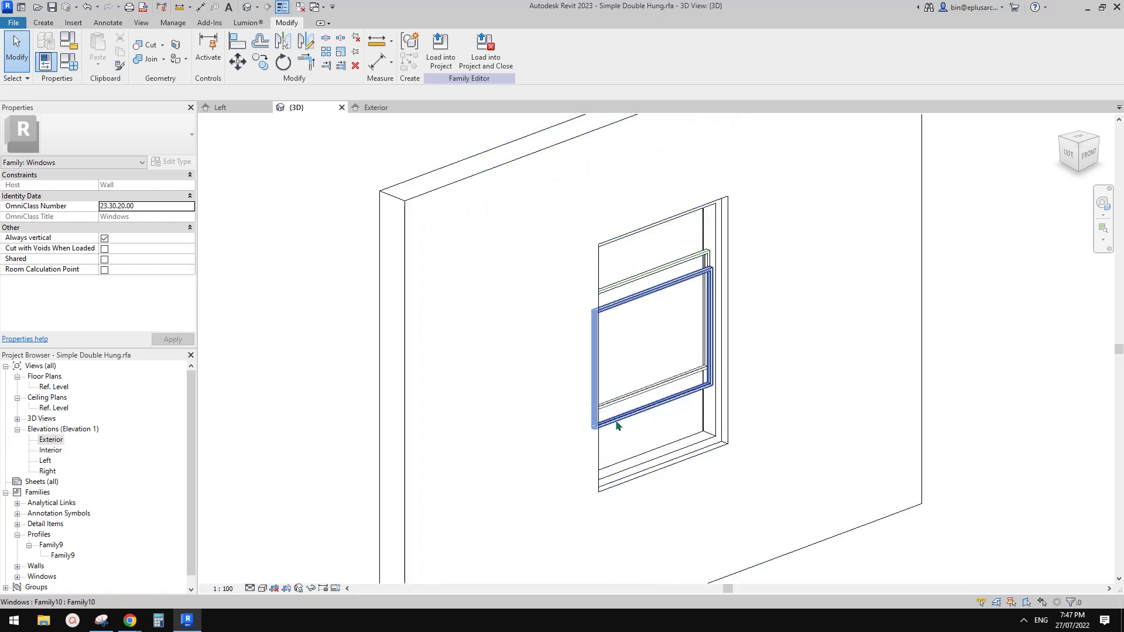
scroll(624, 422, "down", 1)
middle_click_drag(647, 433, 629, 440, "shift")
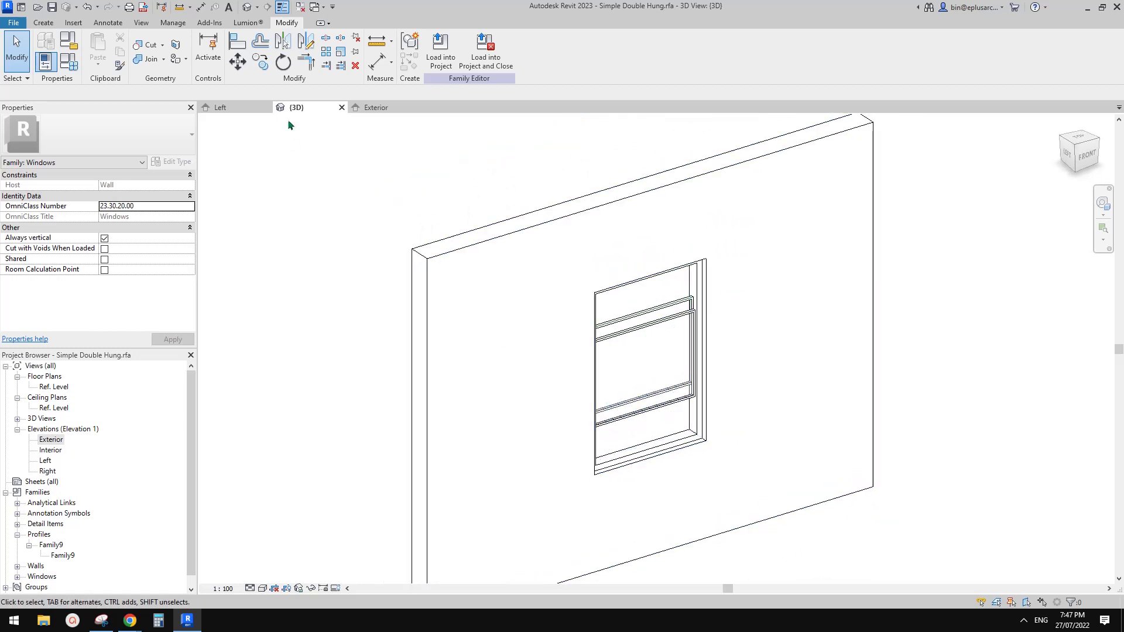
Close inactive views, create a project from the Architectural Template, and load the window family into it
left_click(300, 7)
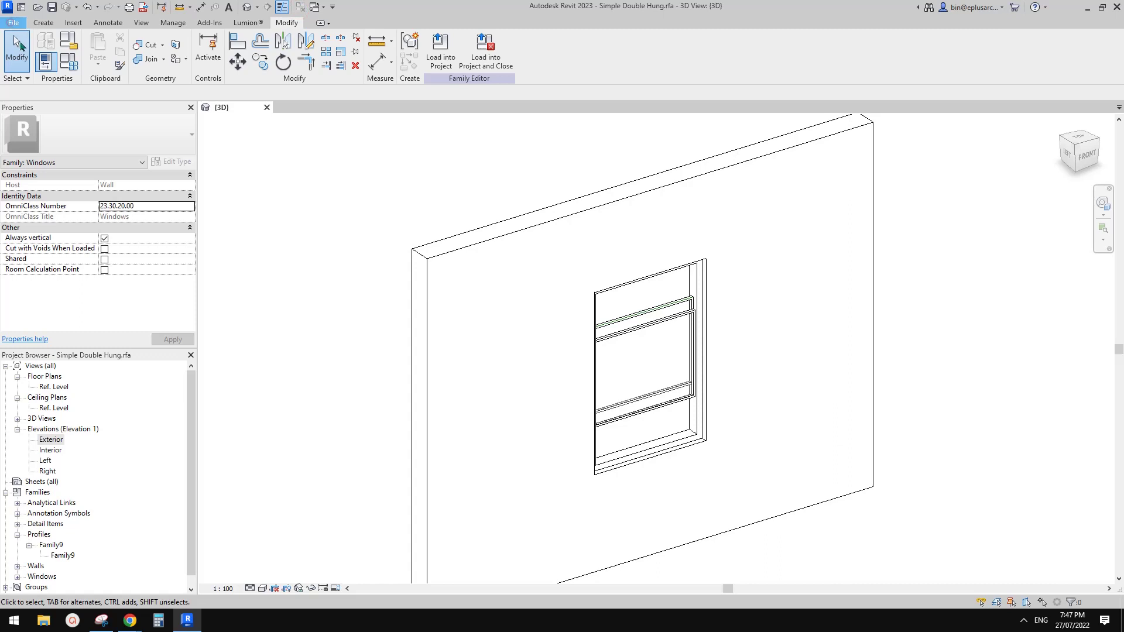
left_click(12, 23)
mouse_move(39, 69)
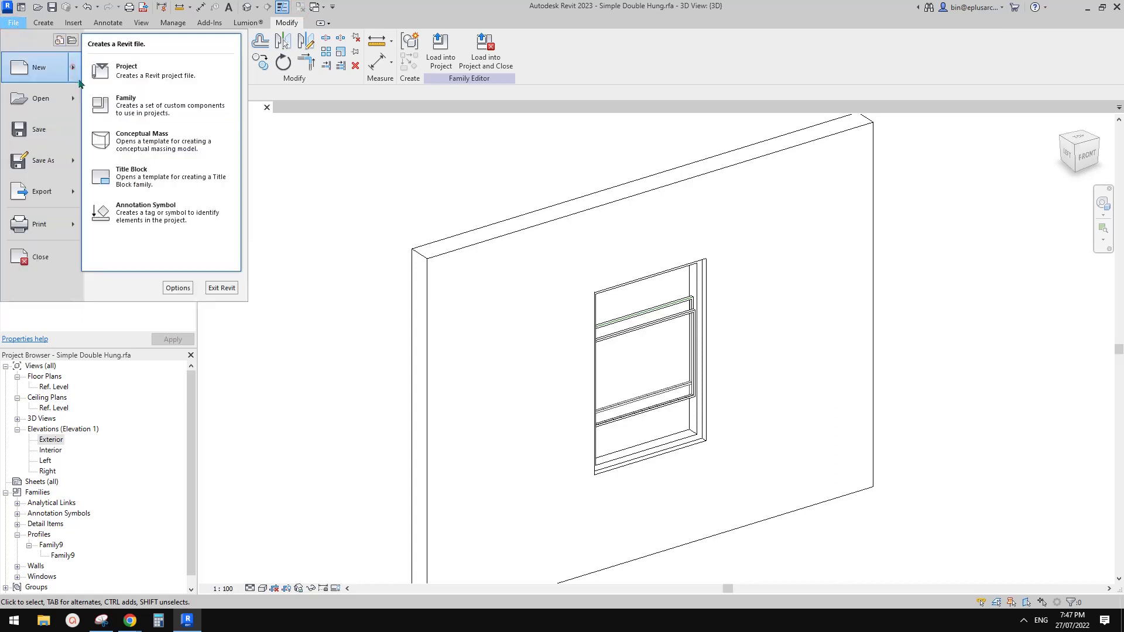
left_click(114, 70)
left_click(548, 288)
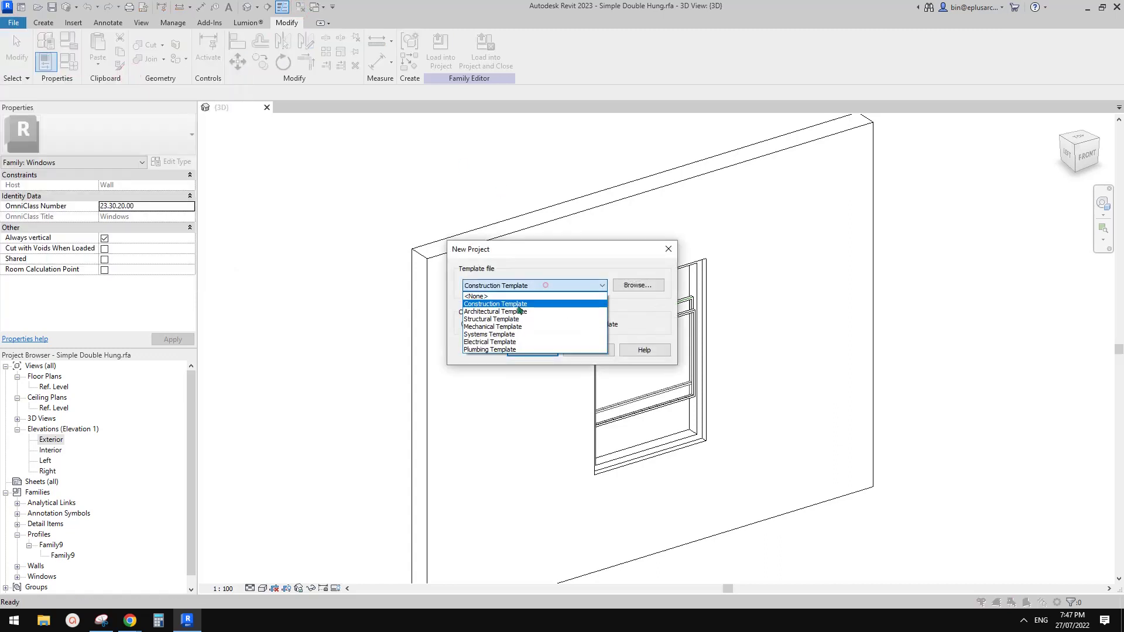
left_click(488, 312)
left_click(524, 352)
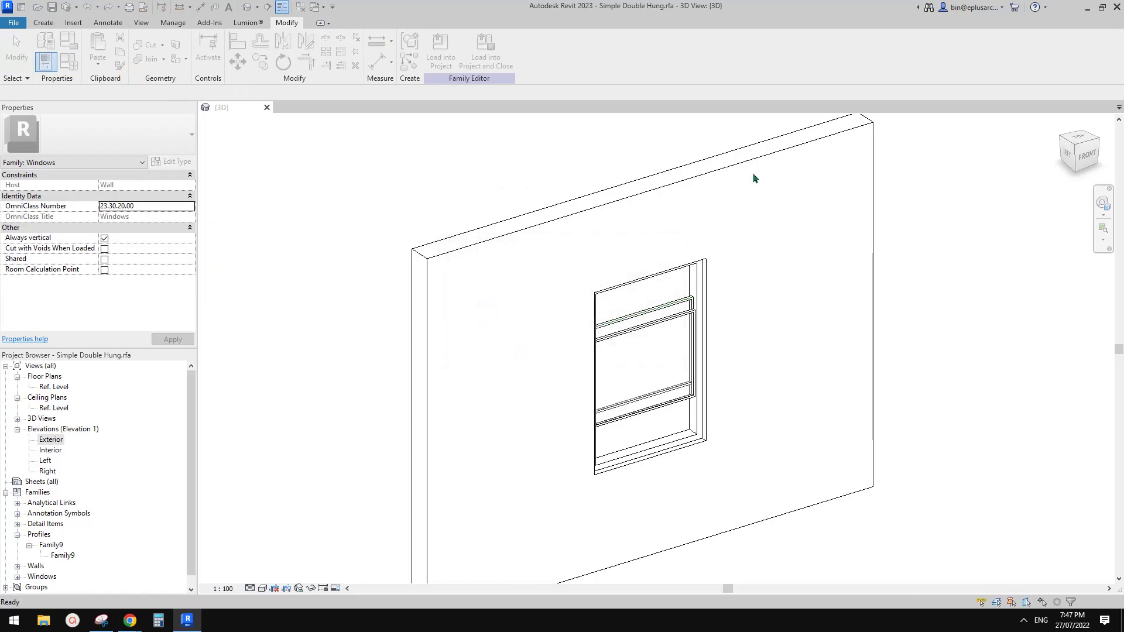
left_click(239, 108)
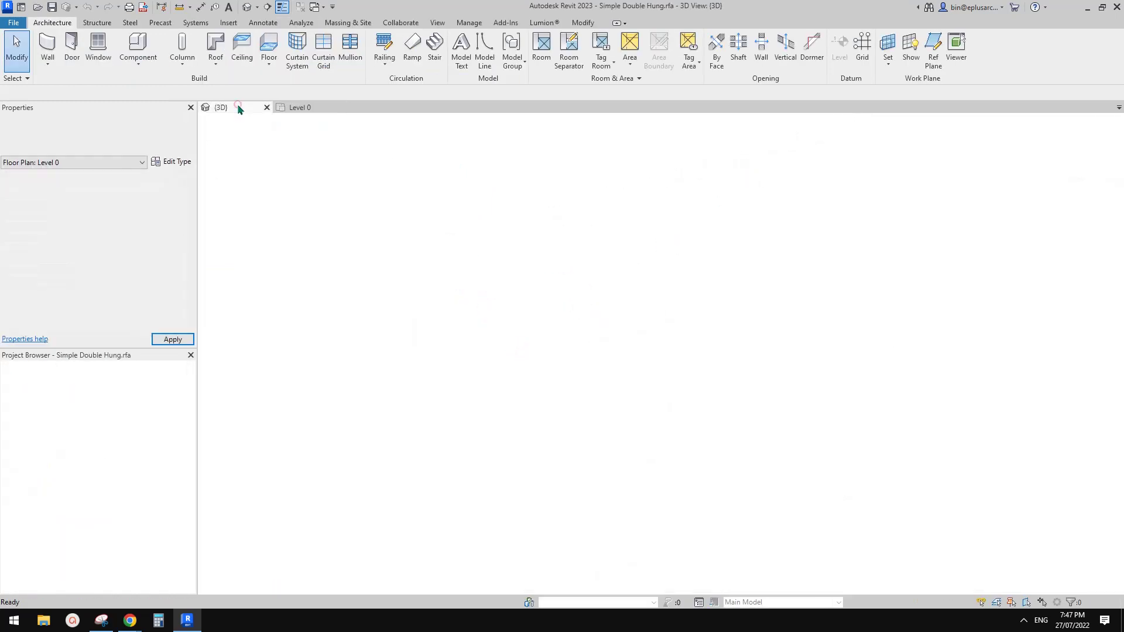
left_click(447, 54)
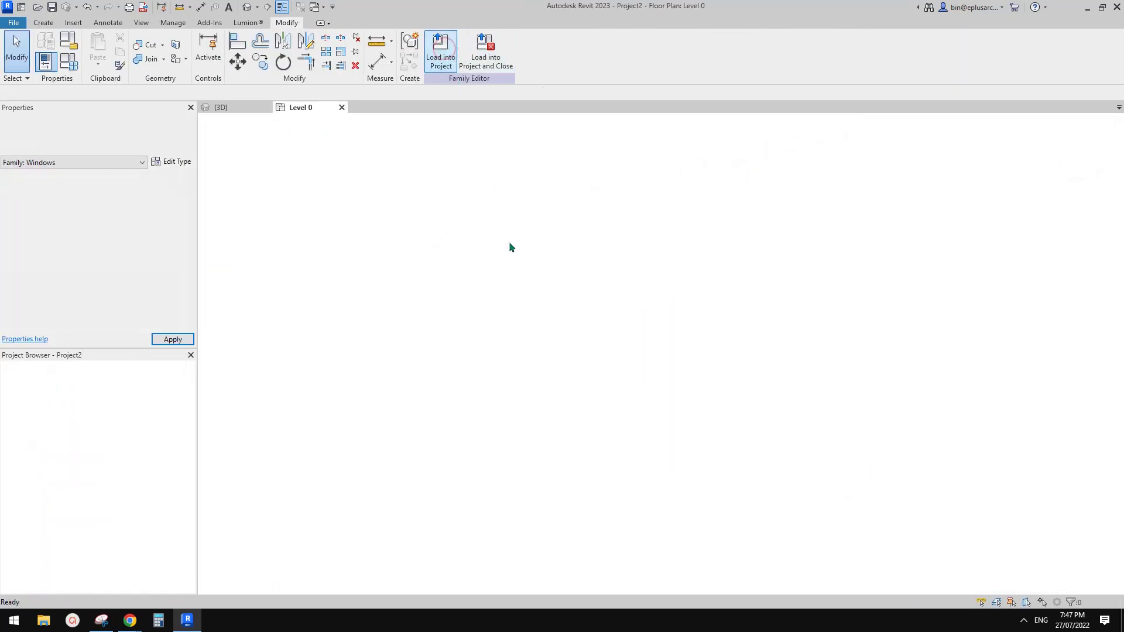
Draw a straight horizontal wall on the Level 0 floor plan with WA
middle_click_drag(632, 343, 626, 356)
key("w")
key("a")
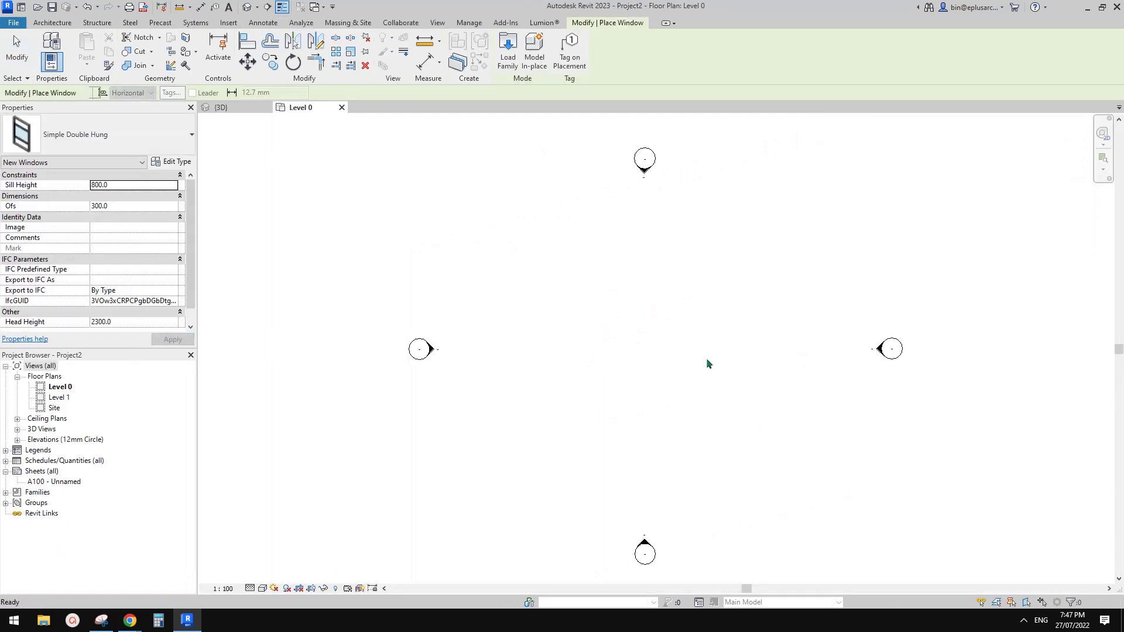
left_click(716, 348)
left_click(542, 348)
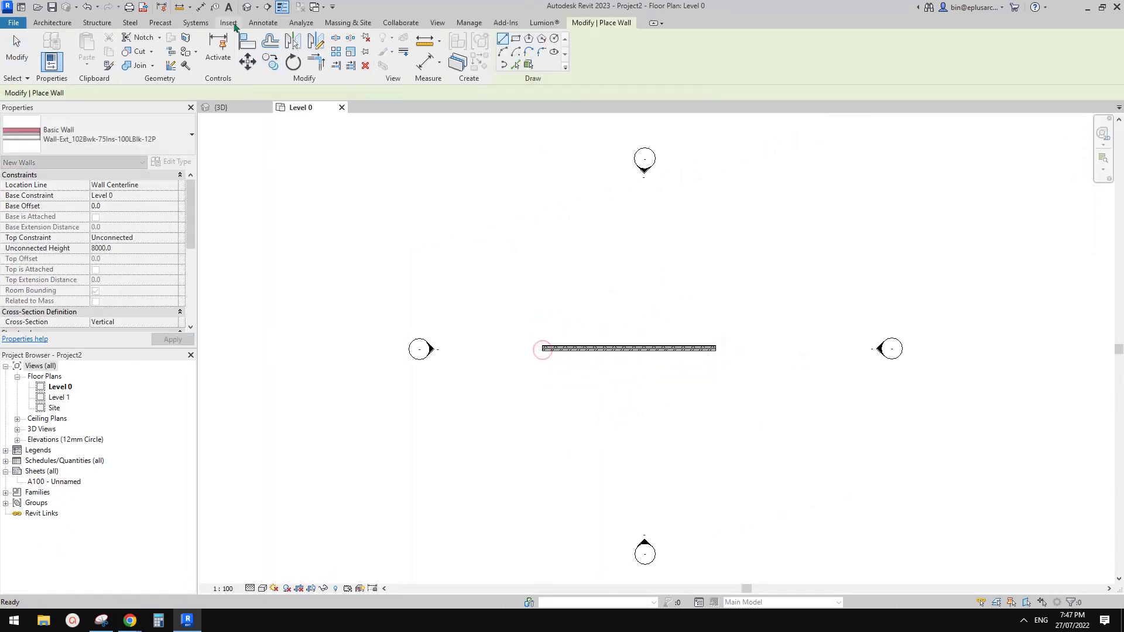
key("Escape")
key("Escape")
View the wall in the default 3D view and begin placing a window
left_click(247, 6)
scroll(580, 324, "up", 3)
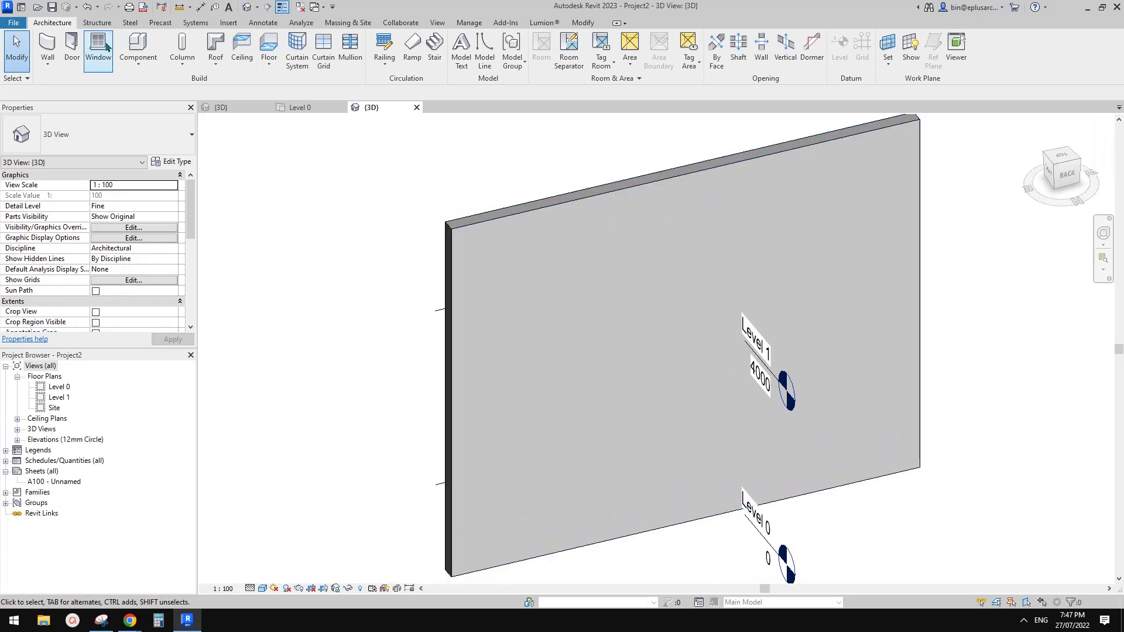
left_click(138, 43)
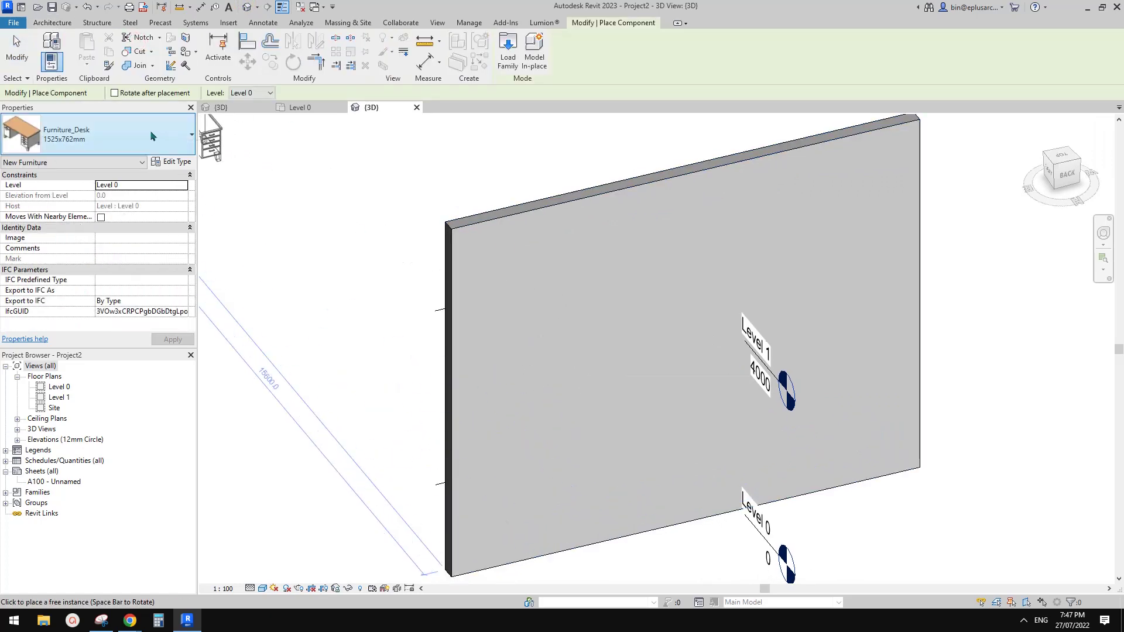
key("Escape")
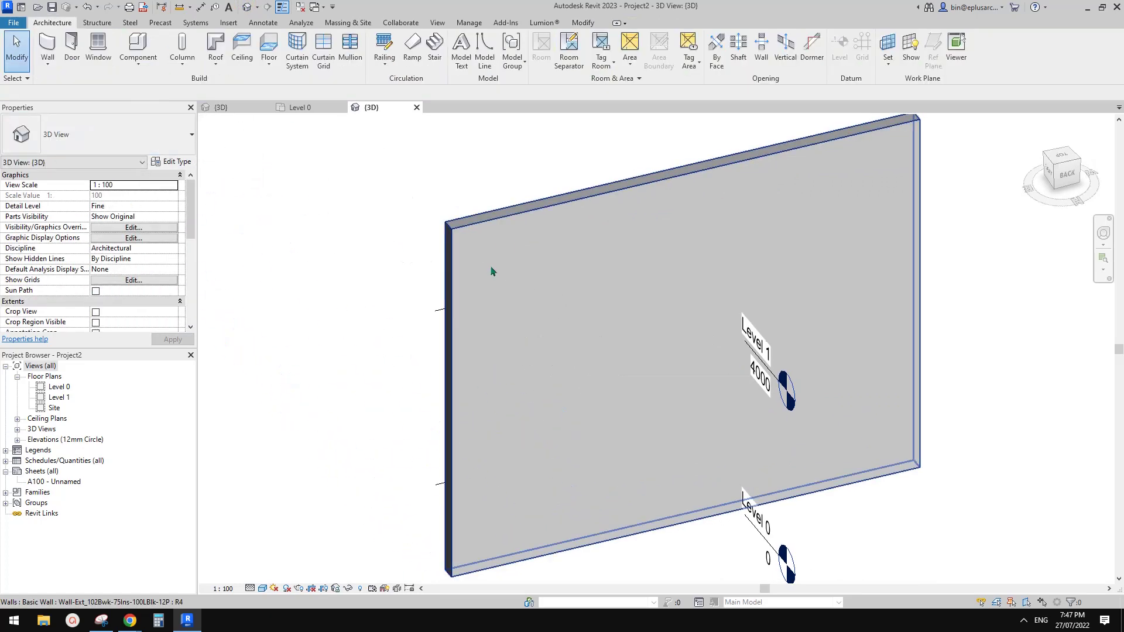
left_click(98, 47)
Place three Simple Double Hung windows along the wall
left_click(567, 418)
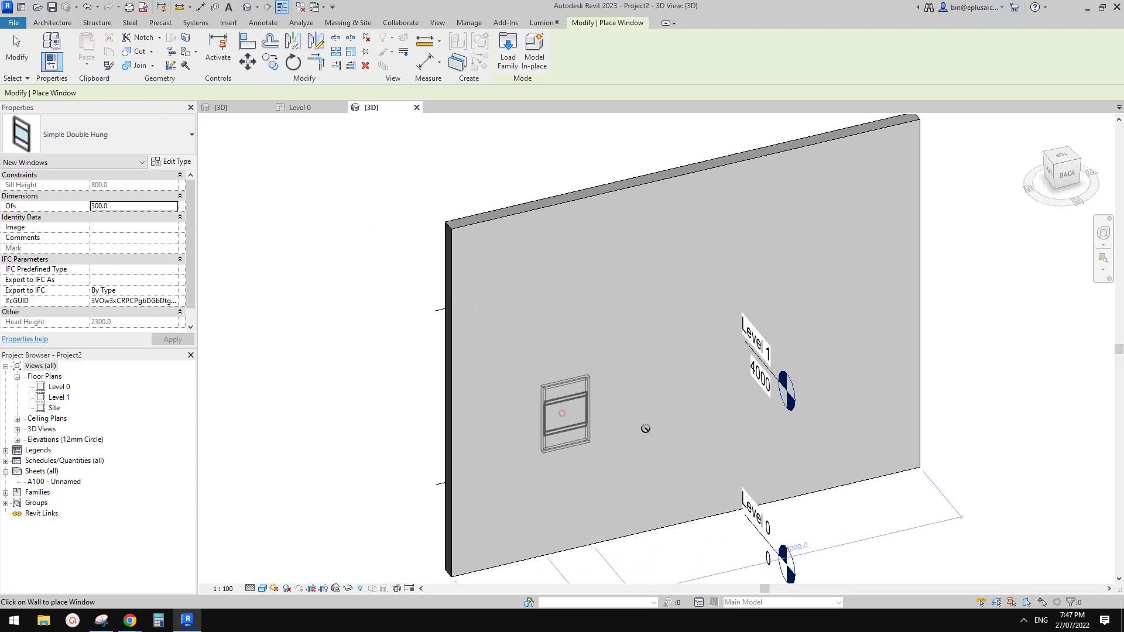
left_click(674, 404)
left_click(842, 375)
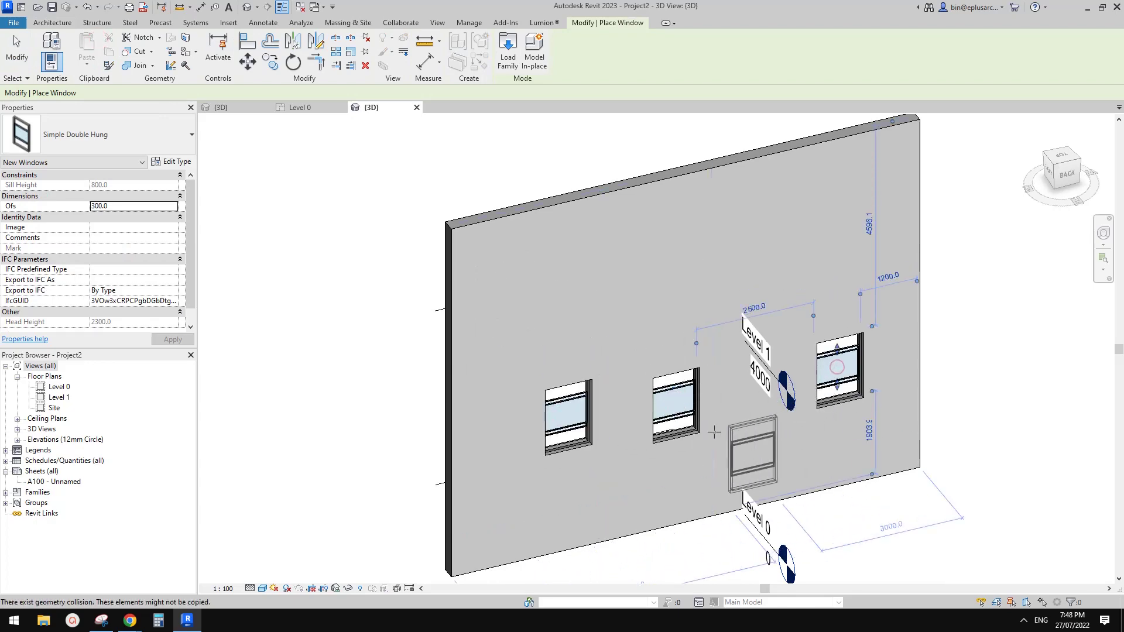
key("Escape")
key("Escape")
Set the leftmost window's instance Ofs to 0 in Properties
left_click(567, 436)
scroll(567, 445, "up", 3)
scroll(569, 444, "down", 1)
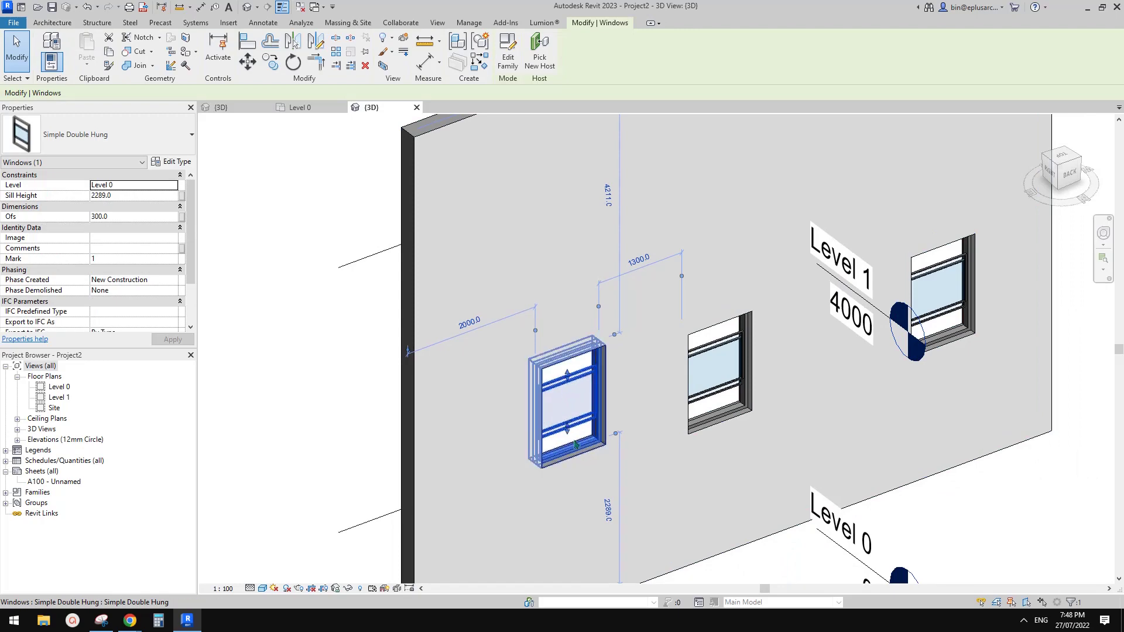
middle_click_drag(574, 442, 588, 378, "shift")
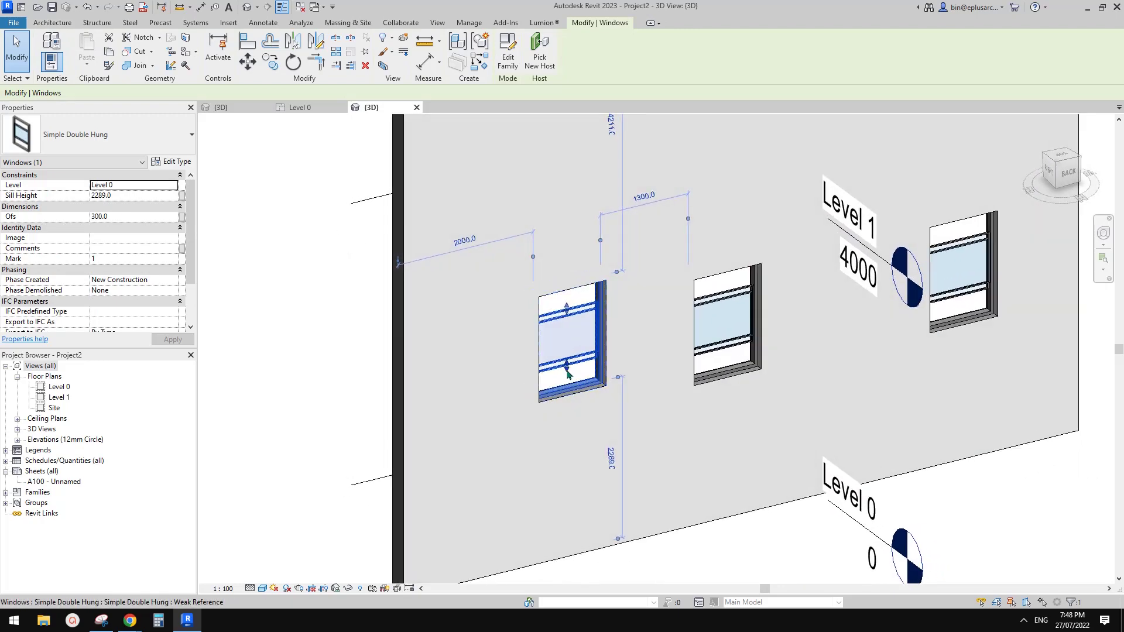
left_click(587, 350)
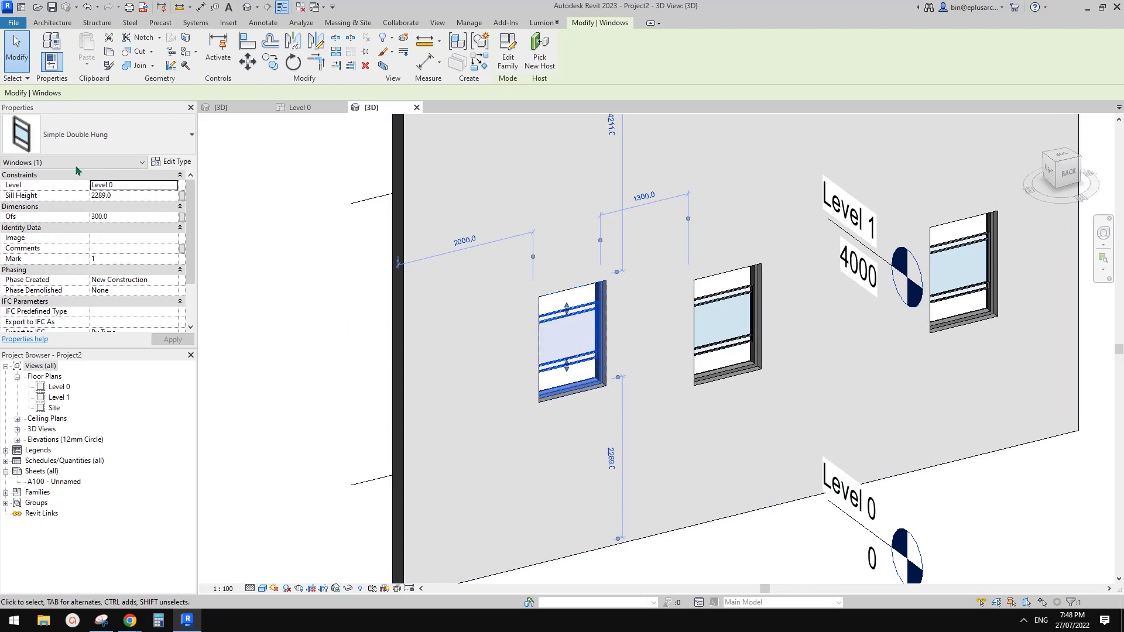
left_click(124, 217)
type("0")
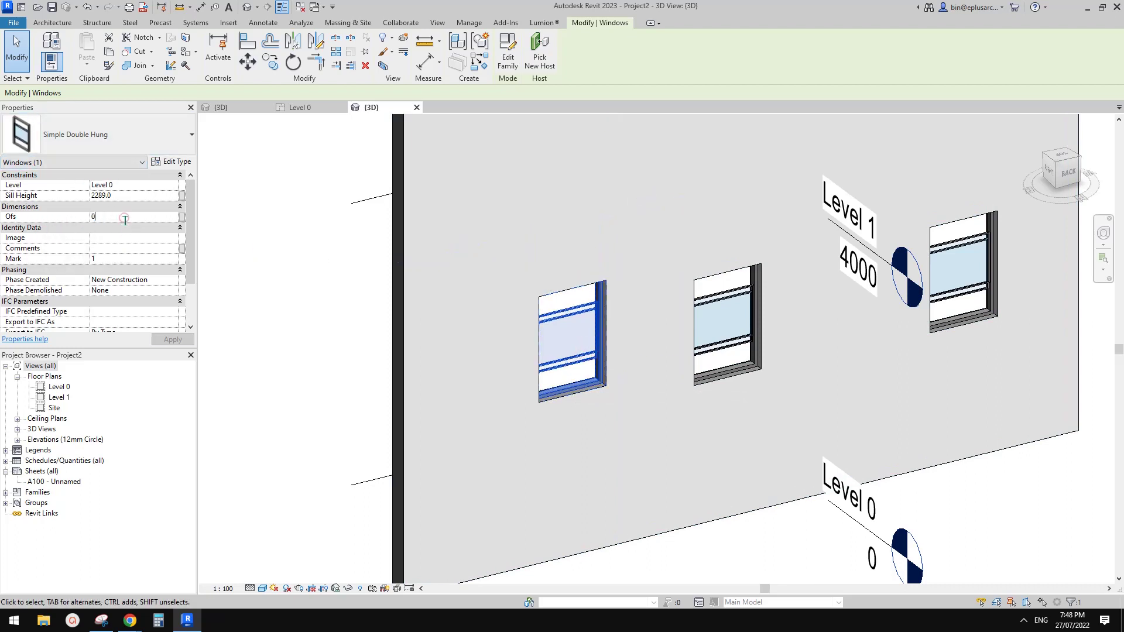
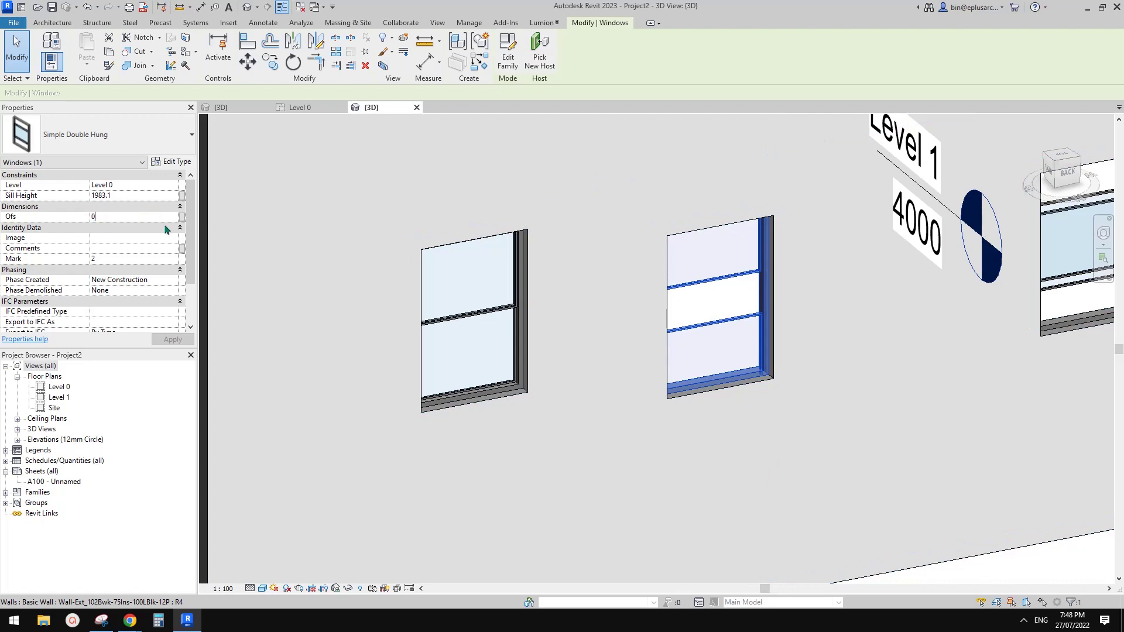
Confirm the middle window's zero offset and drag the right window's sashes to a smaller offset
key("Escape")
scroll(768, 318, "down", 3)
middle_click_drag(878, 336, 788, 336)
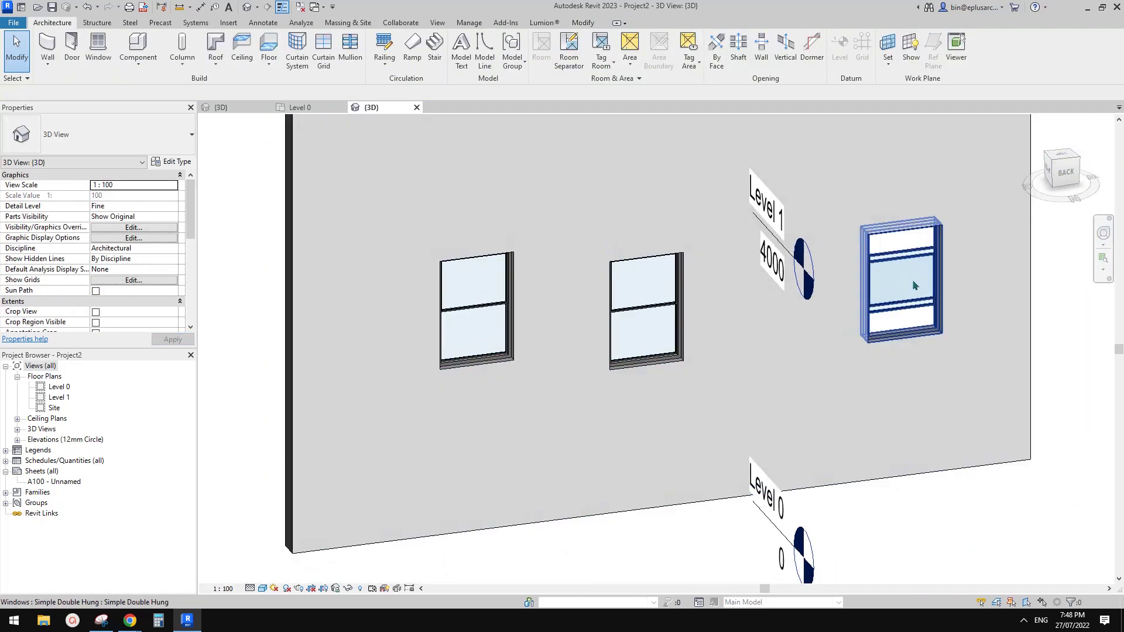
left_click(855, 283)
scroll(883, 308, "up", 2)
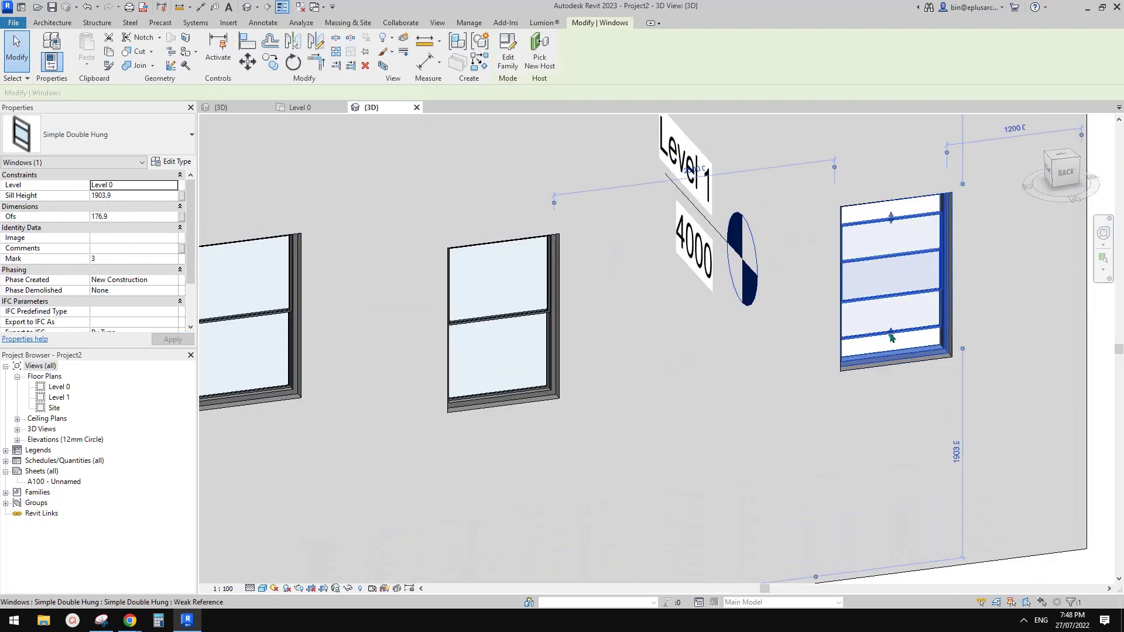
left_click_drag(891, 332, 888, 338)
Orbit and pan the 3D view to a flatter framing of the three windows
key("Escape")
scroll(817, 308, "down", 3)
mouse_move(813, 309)
middle_mouse_down("shift")
mouse_move(745, 274)
mouse_move(857, 254)
mouse_move(858, 278)
mouse_move(878, 281)
mouse_move(819, 291)
middle_mouse_up("shift")
middle_click_drag(569, 351, 594, 326)
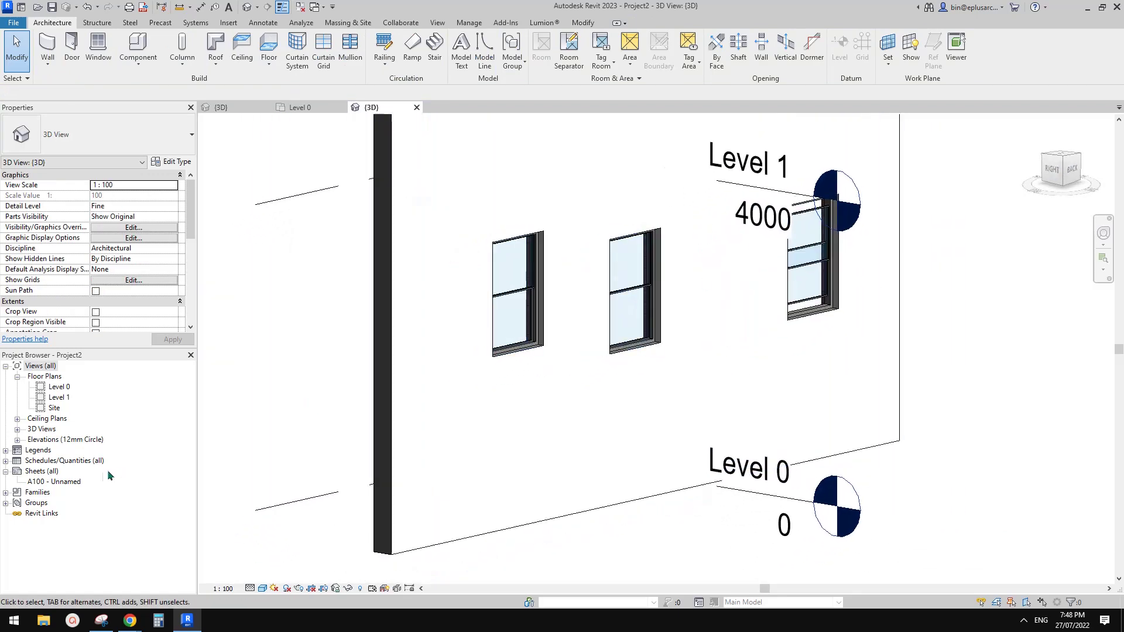
Expand Ceiling Plans and Elevations in the Project Browser and open the South elevation
double_click(40, 419)
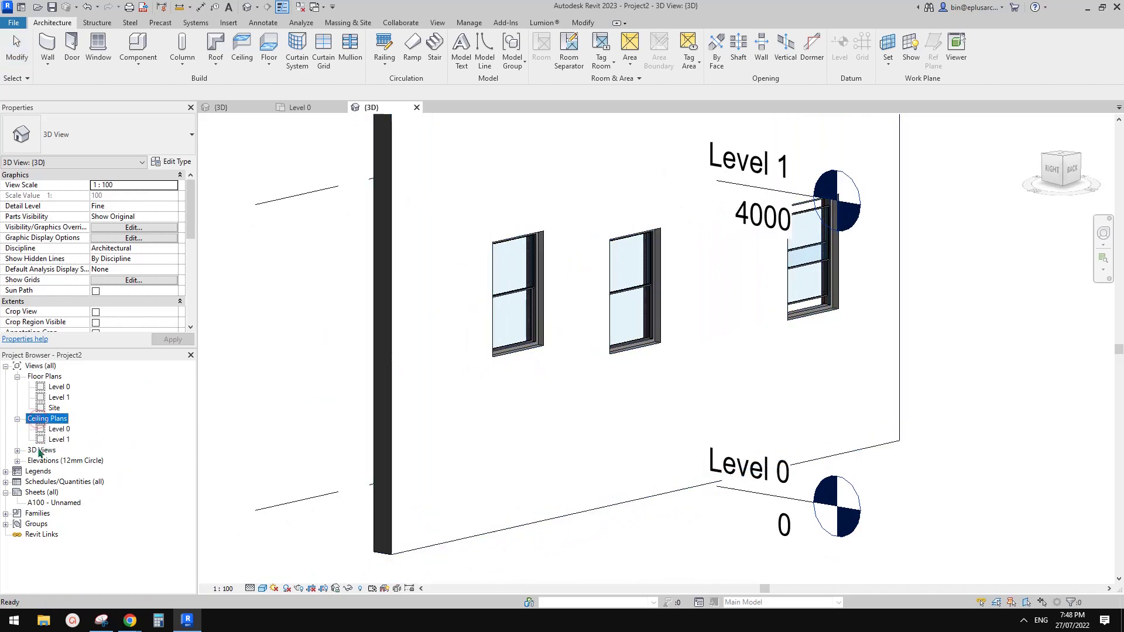
double_click(52, 461)
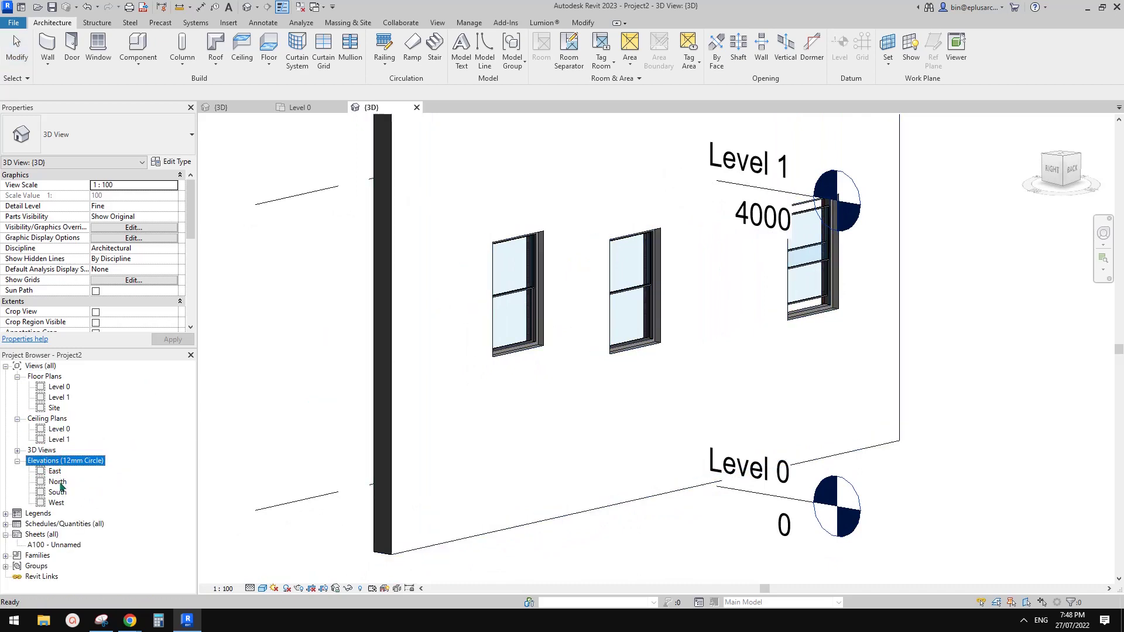
double_click(59, 492)
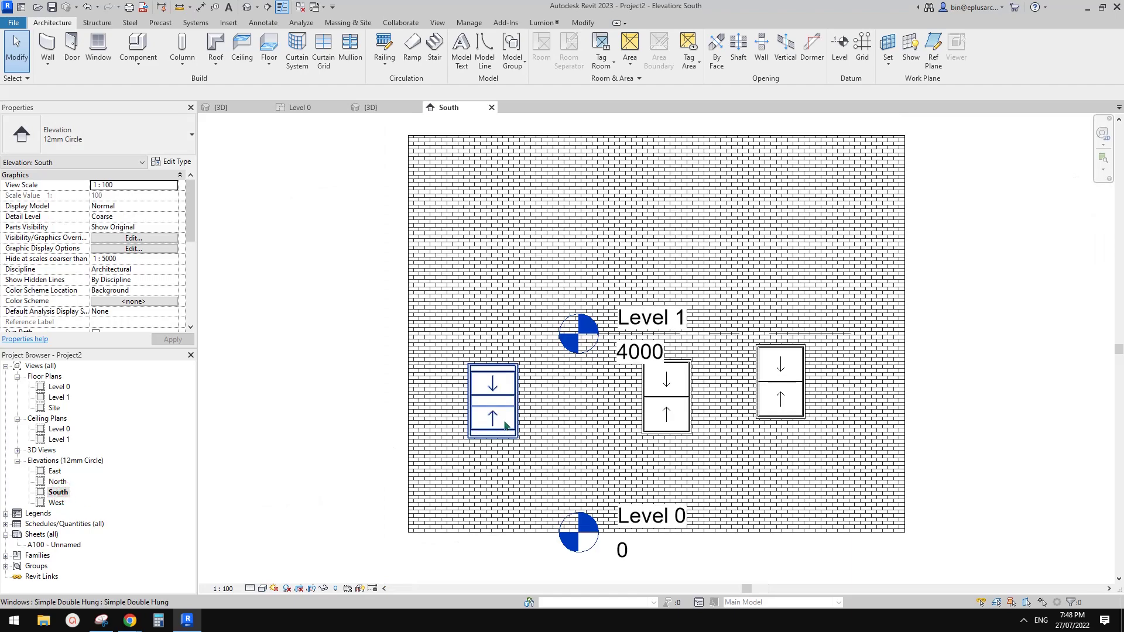
scroll(540, 417, "up", 5)
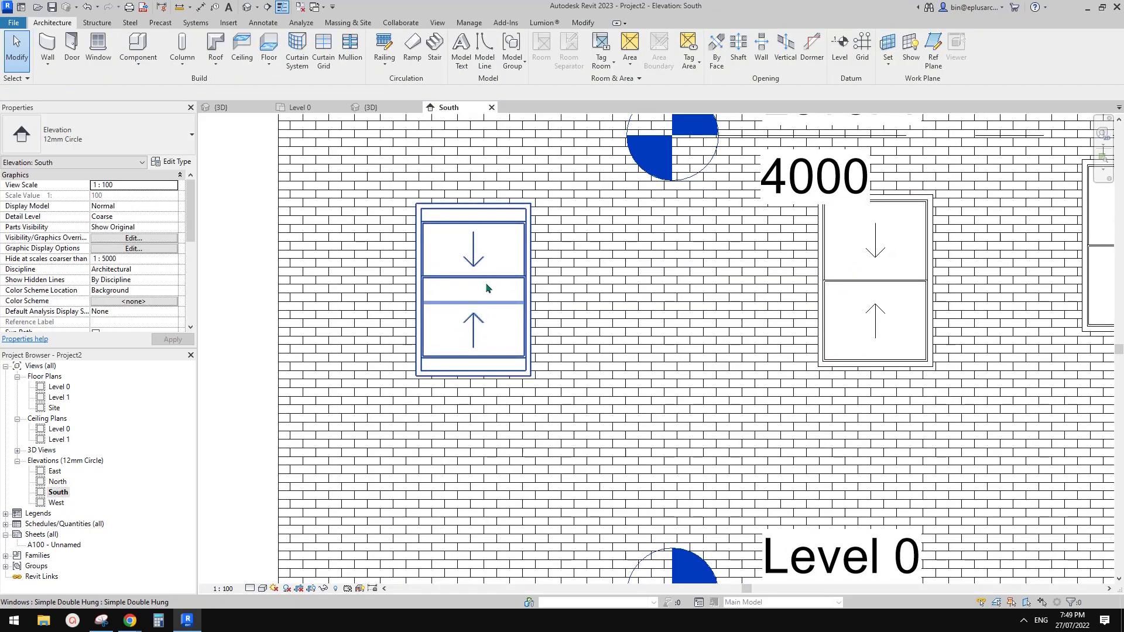
scroll(462, 316, "up", 1)
Inspect the left window in the South elevation and frame it in the view
left_click(497, 315)
key("Escape")
middle_click_drag(535, 304, 538, 310)
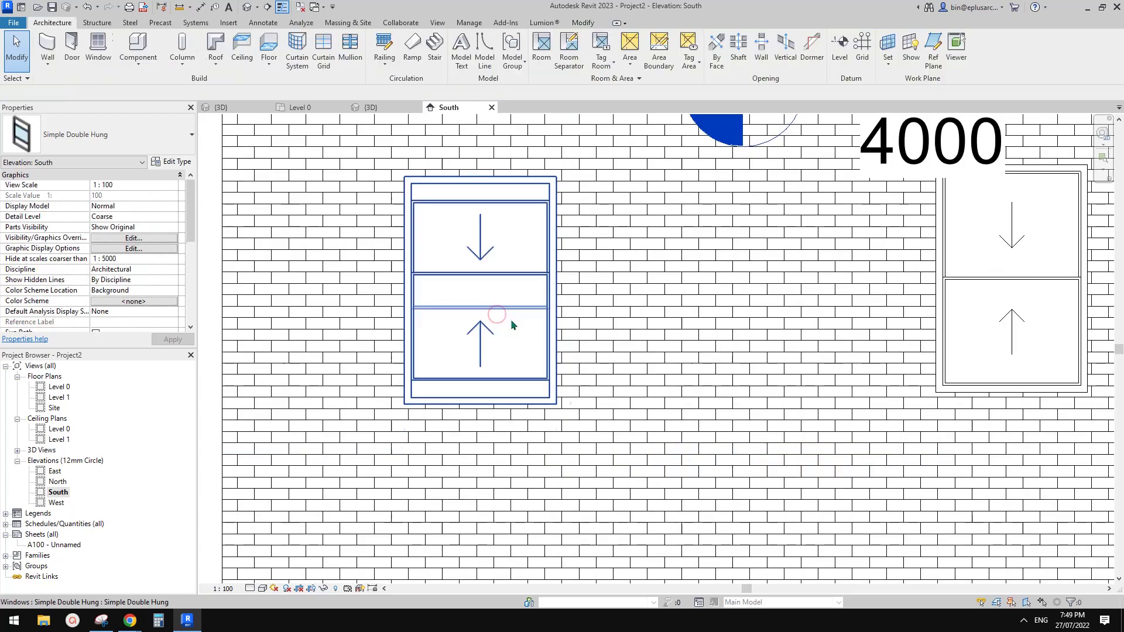
scroll(556, 310, "down", 1)
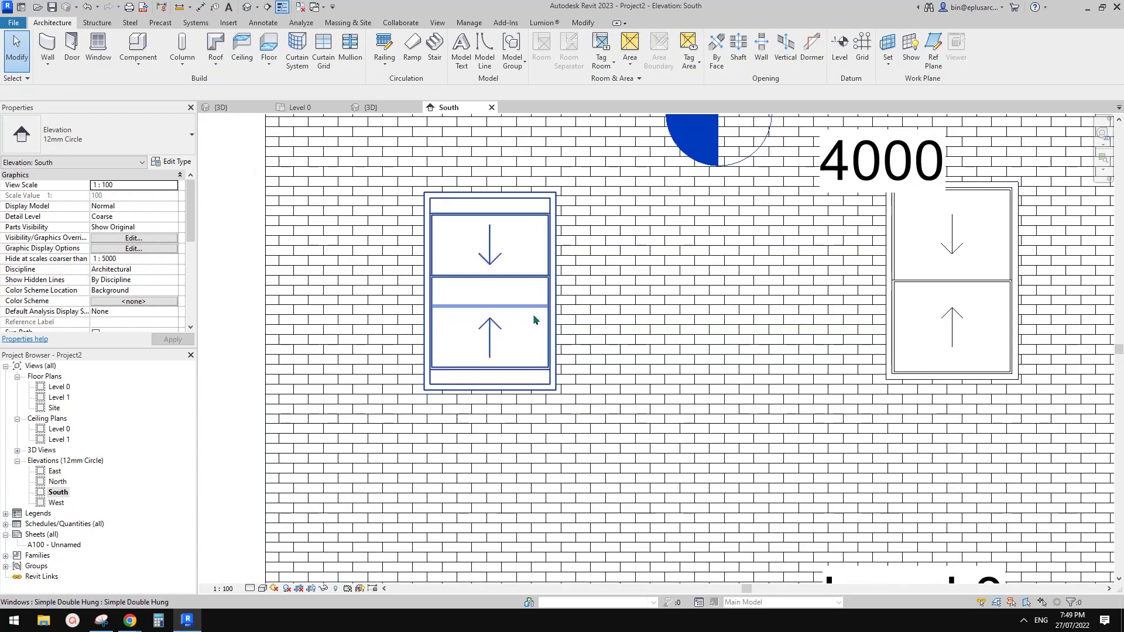
left_click(539, 308)
scroll(539, 307, "up", 1)
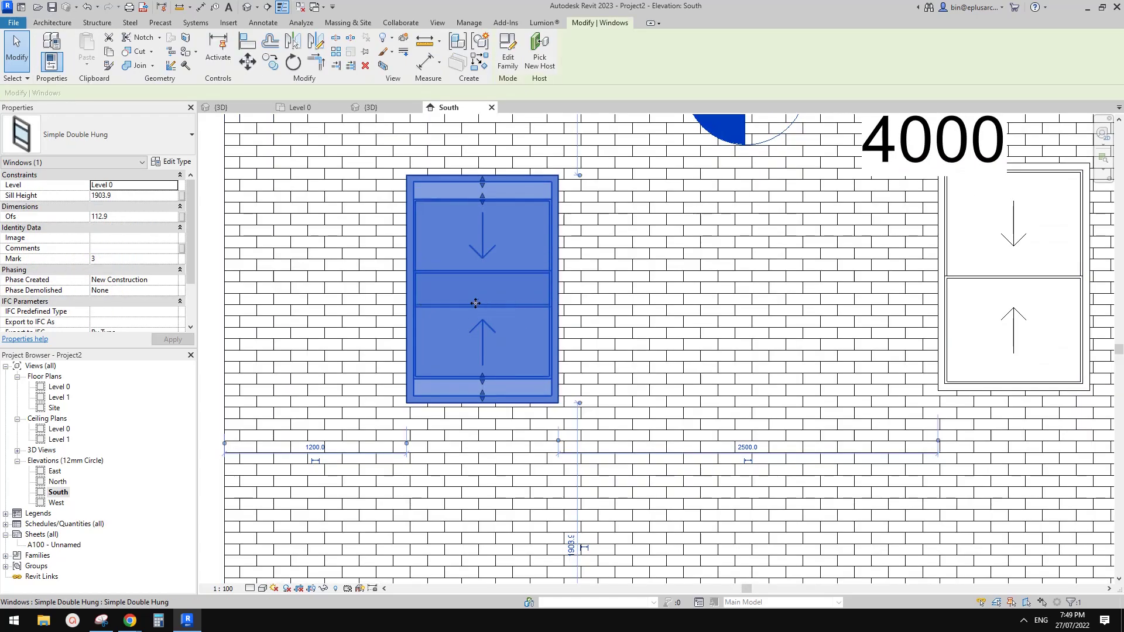
key("Escape")
left_click(538, 228)
key("Escape")
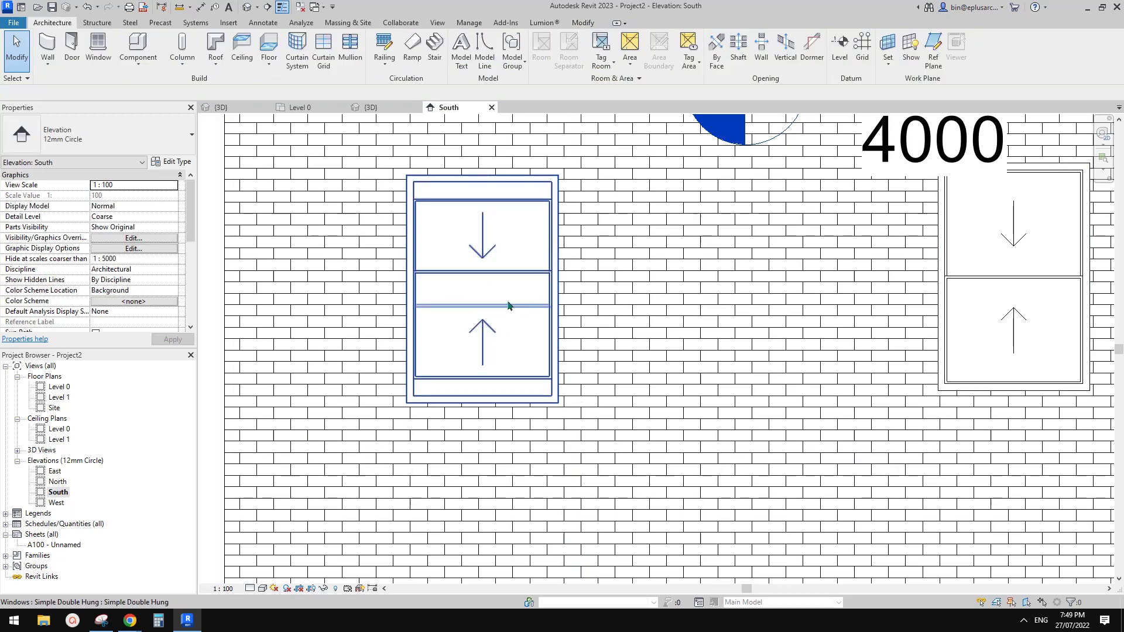
middle_click_drag(492, 300, 536, 310)
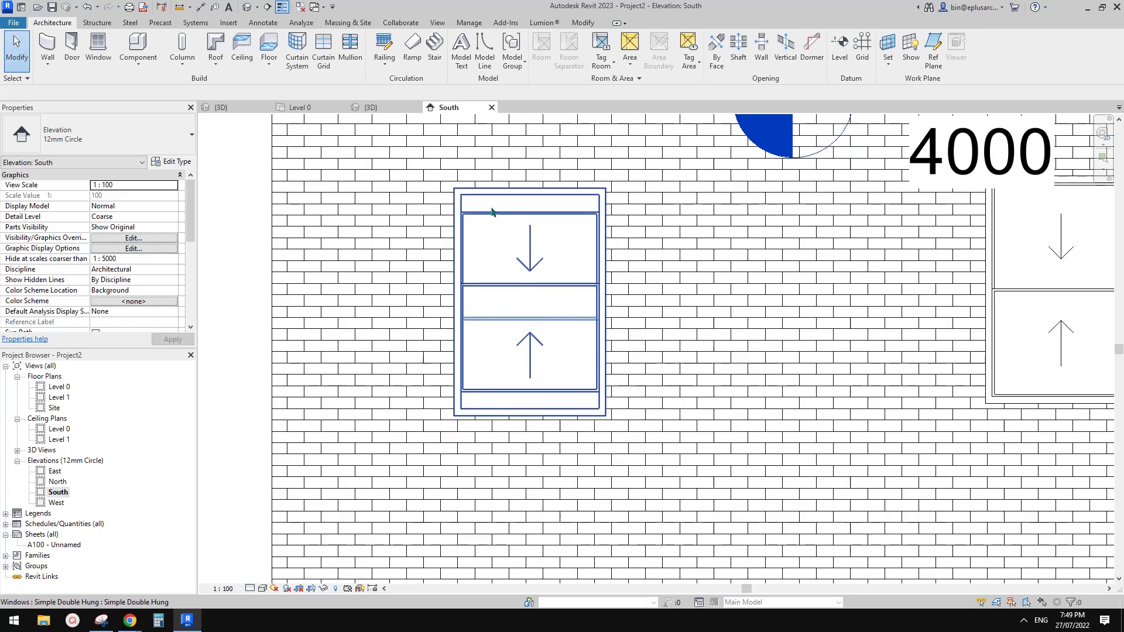
Reveal the window's hidden lines with Show Hidden Lines
left_click(439, 23)
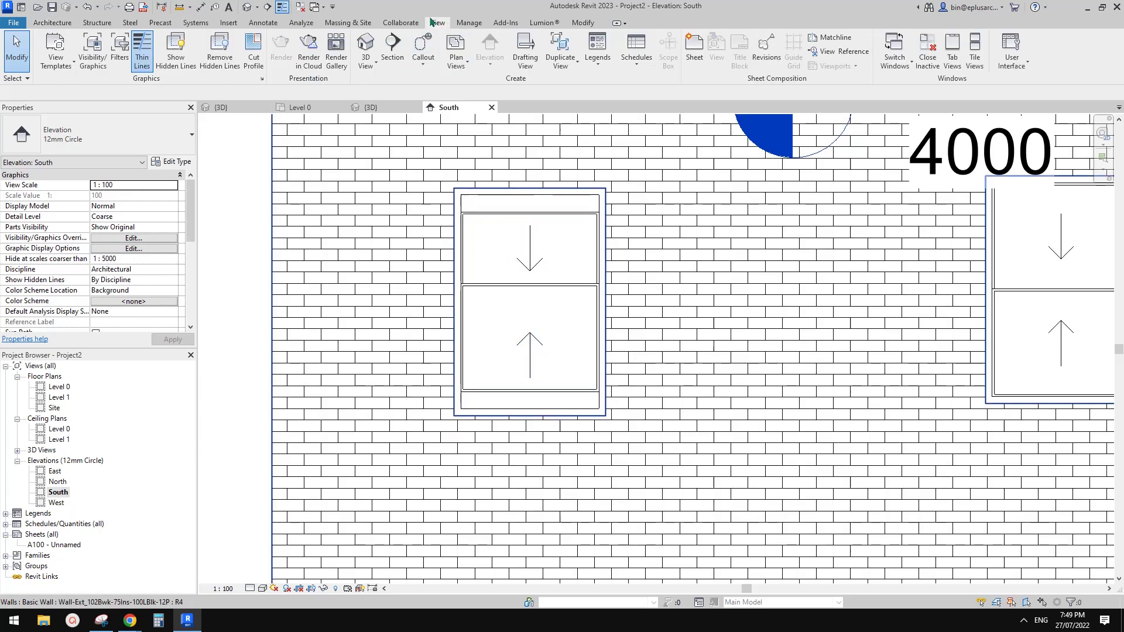
left_click(182, 60)
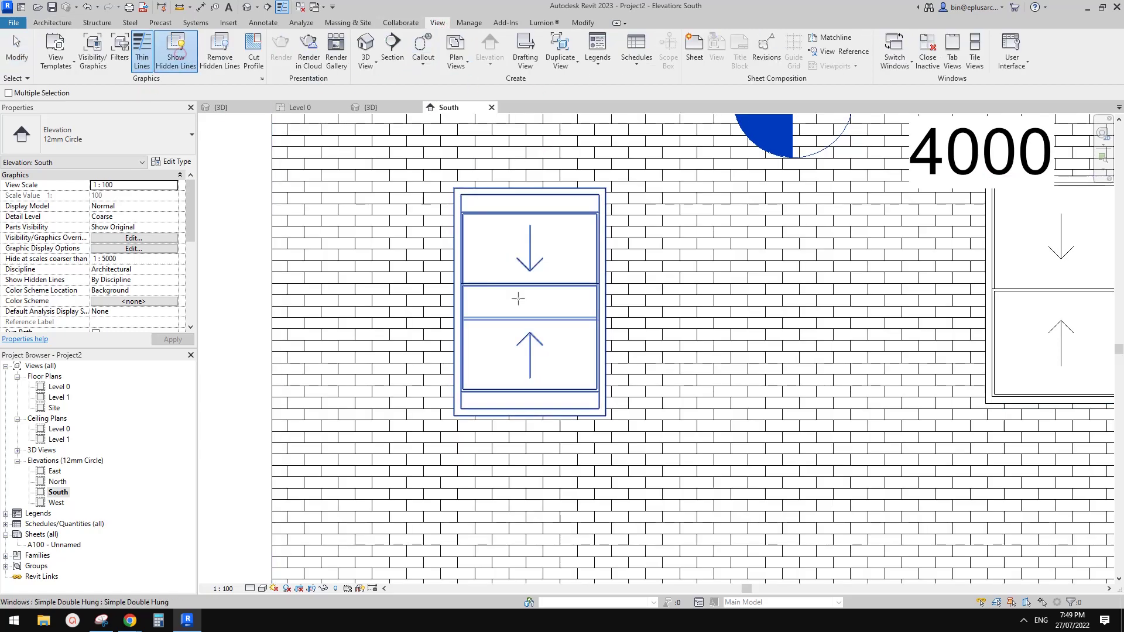
left_click(548, 290)
left_click(554, 283)
key("Escape")
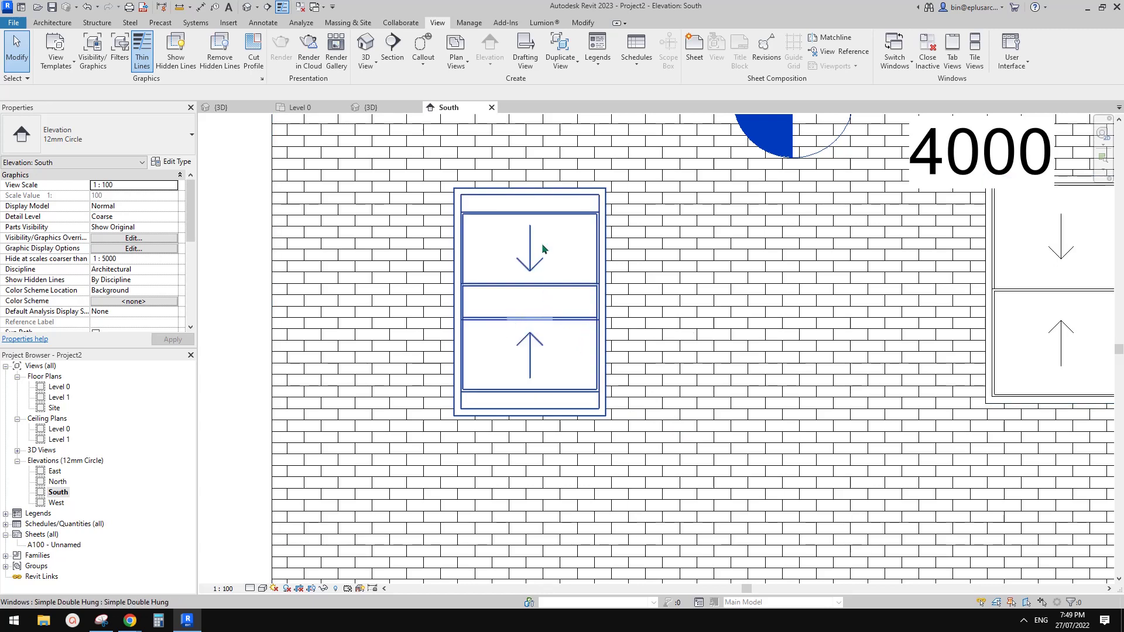
Review the double-hung window in the elevation, panning up and left
middle_click_drag(593, 275, 589, 282)
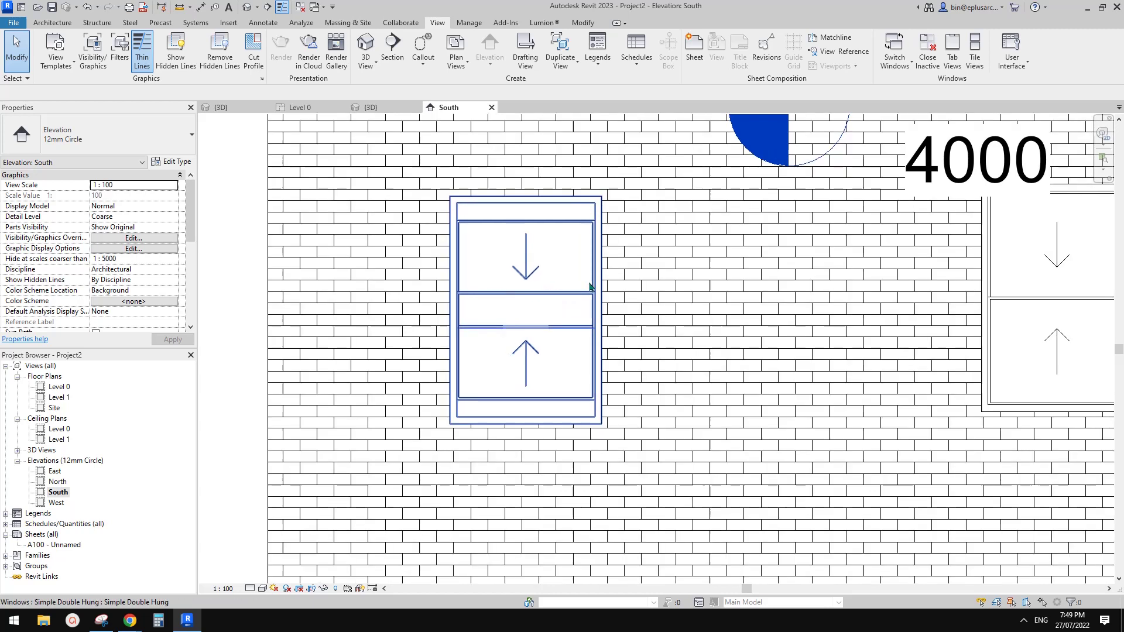
left_click(585, 311)
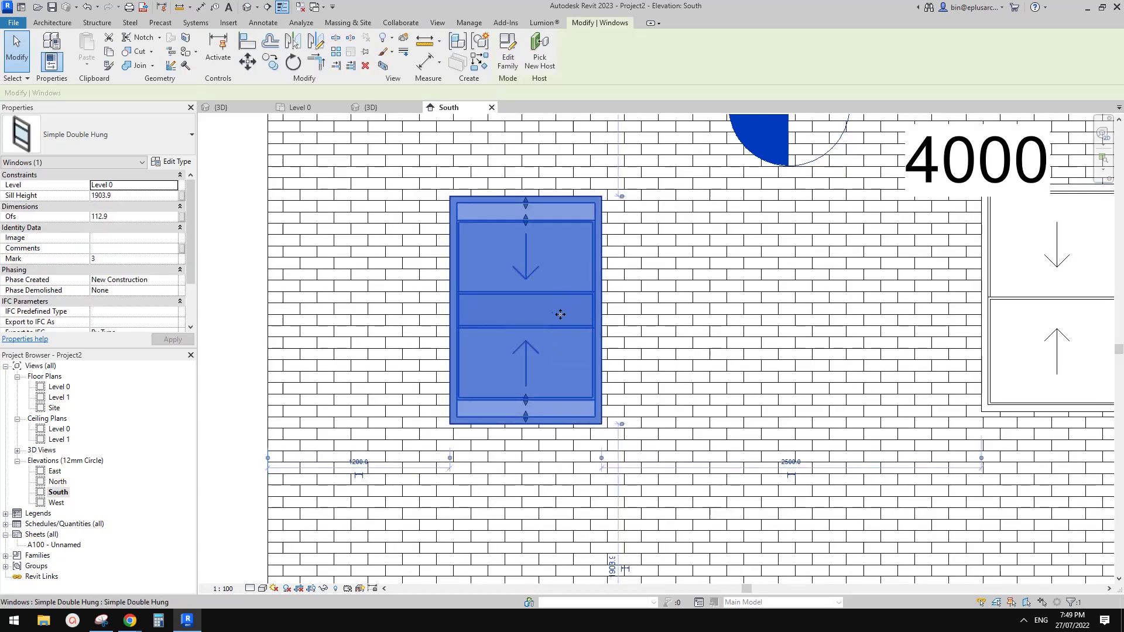
key("Escape")
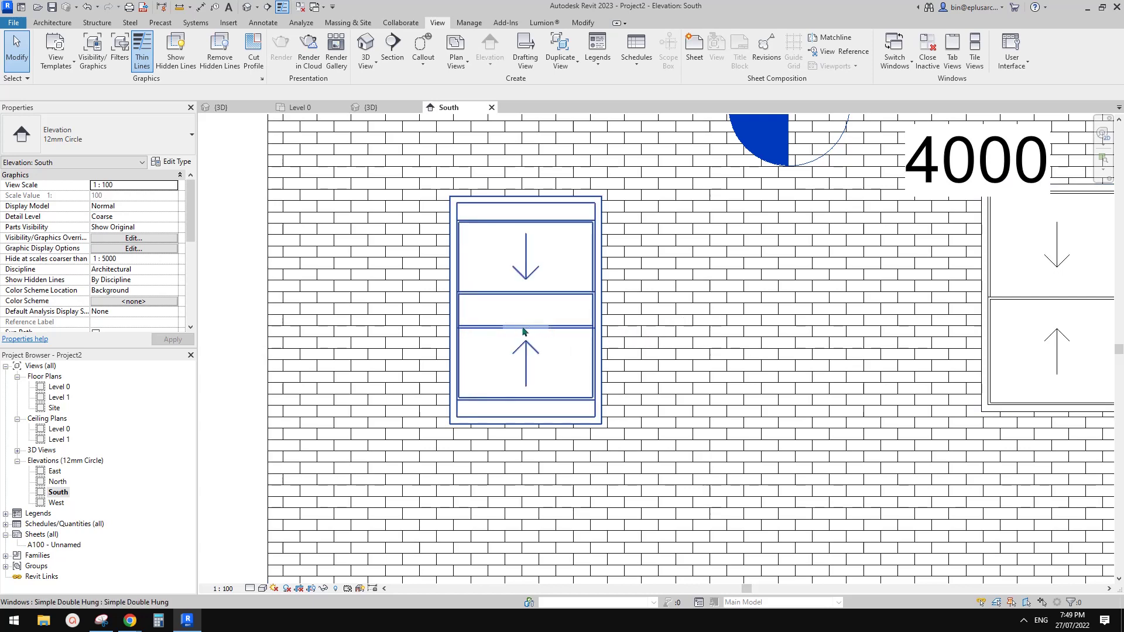
middle_click_drag(543, 334, 542, 337)
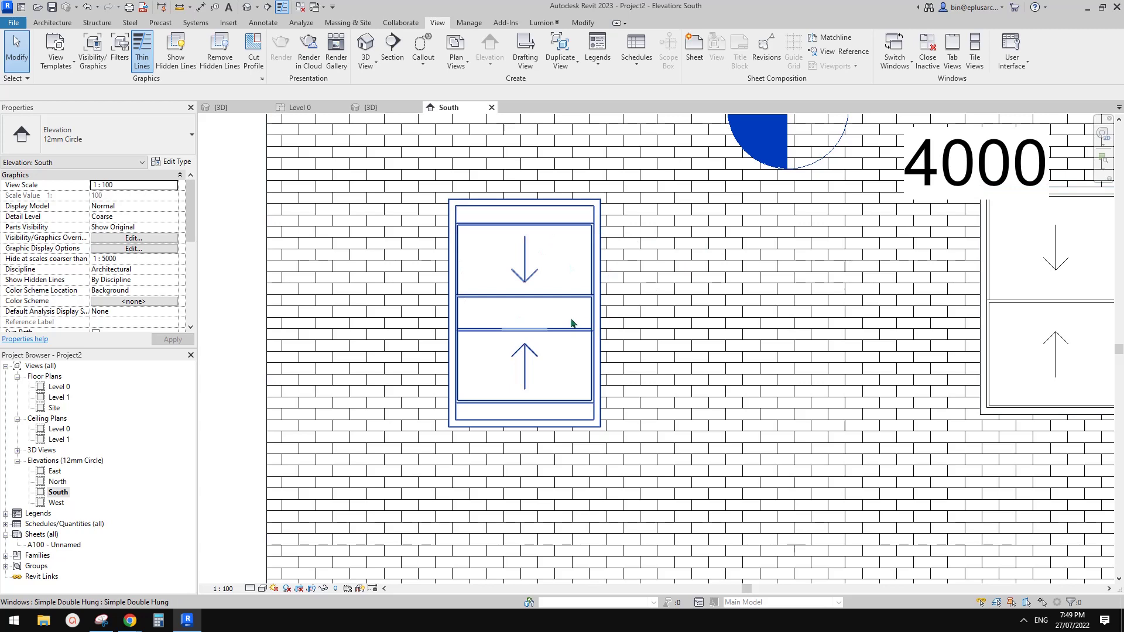
middle_click_drag(589, 322, 576, 289)
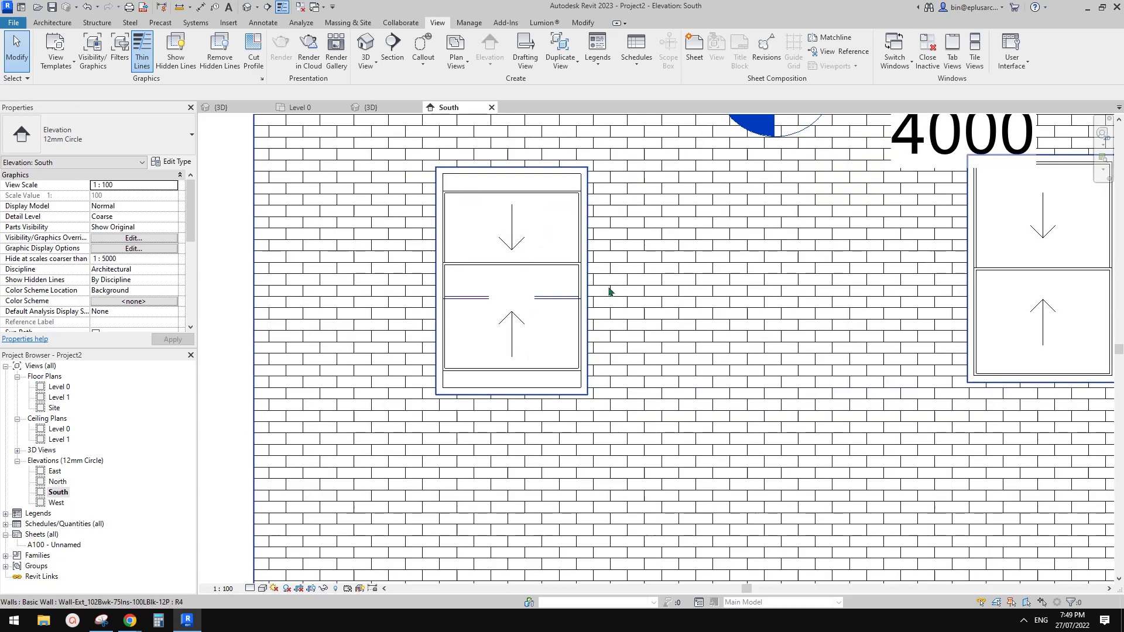
Remove the window's hidden lines, then open its family with Edit Family
left_click(221, 60)
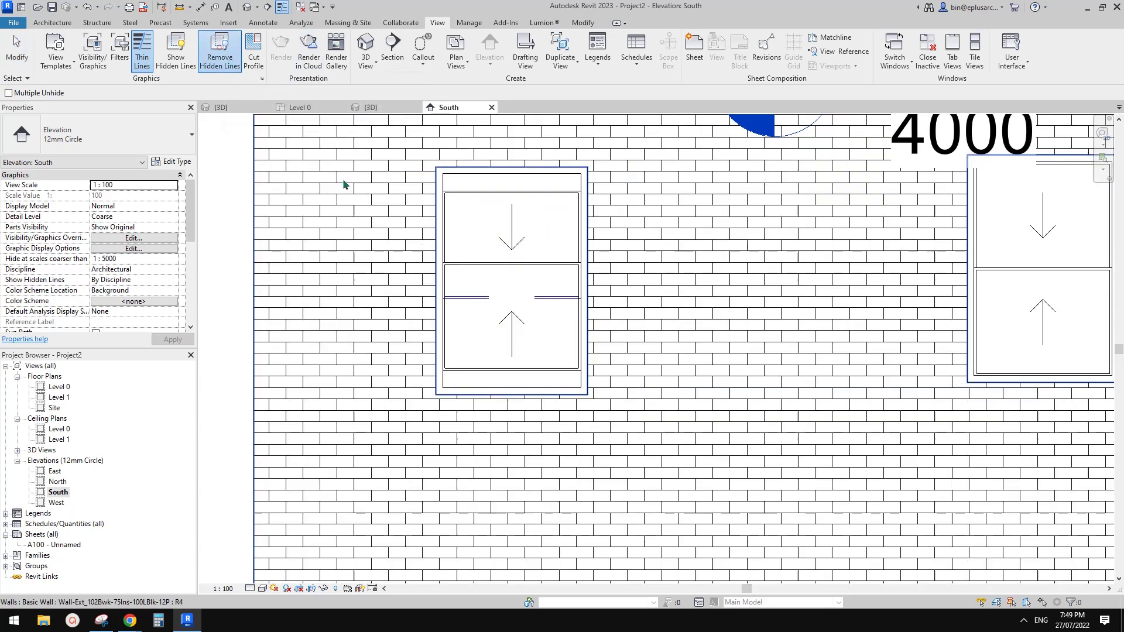
left_click(525, 294)
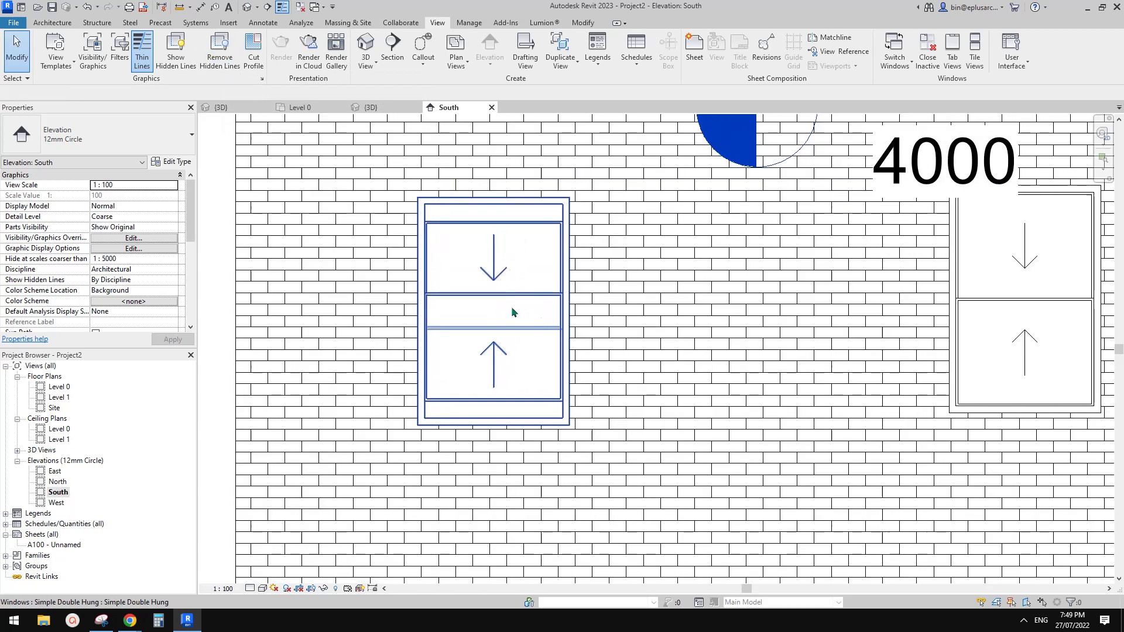
left_click(511, 311)
left_click(508, 56)
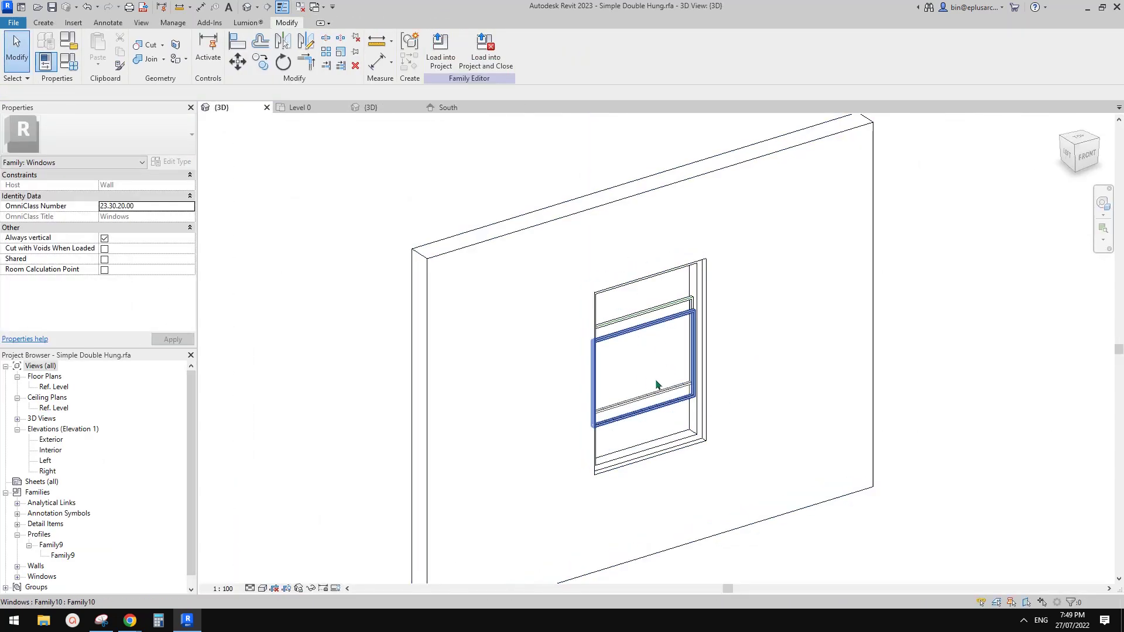
Change the family's Ofs (default) from 300 to 100, apply it, and open the Interior elevation
middle_click_drag(657, 384, 624, 339)
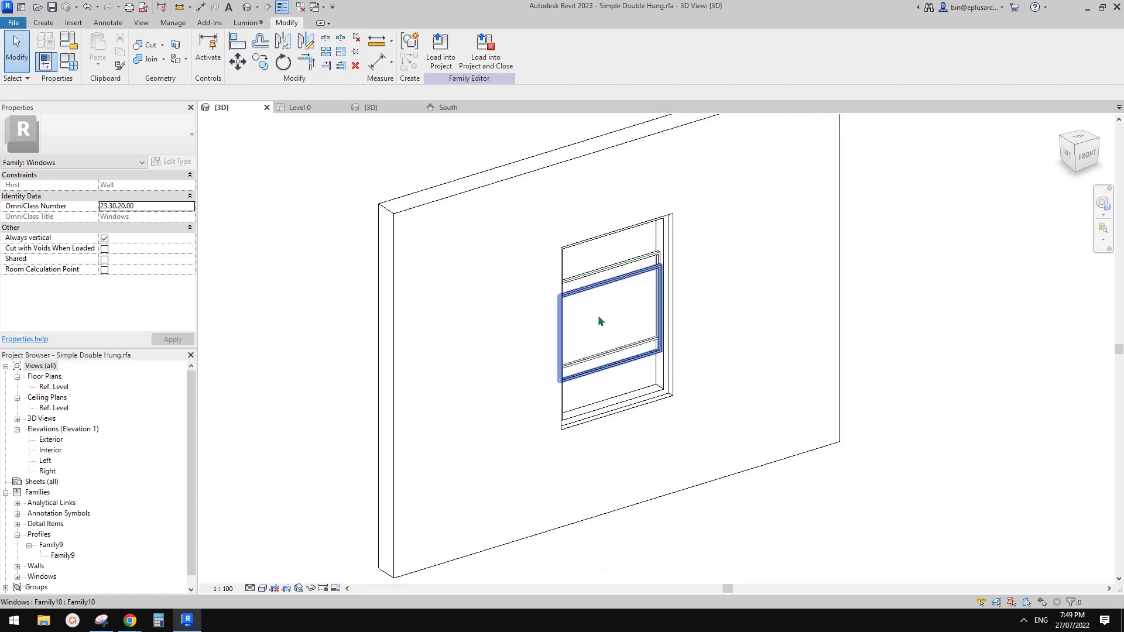
middle_click_drag(597, 315, 596, 320)
left_click(71, 63)
left_click(73, 66)
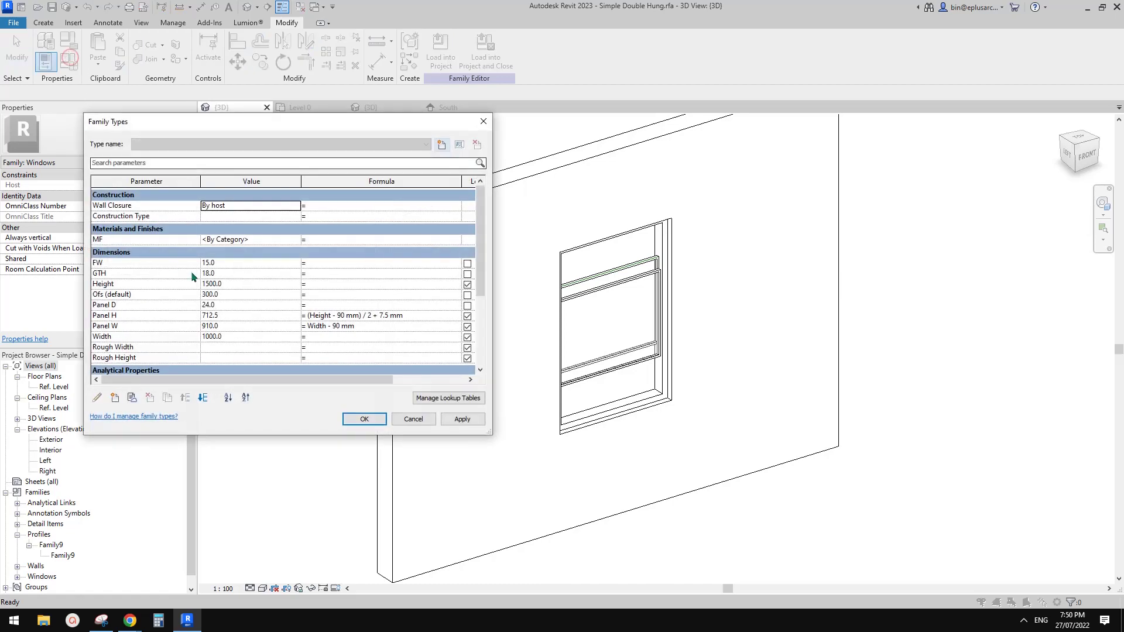
left_click(234, 295)
type("1")
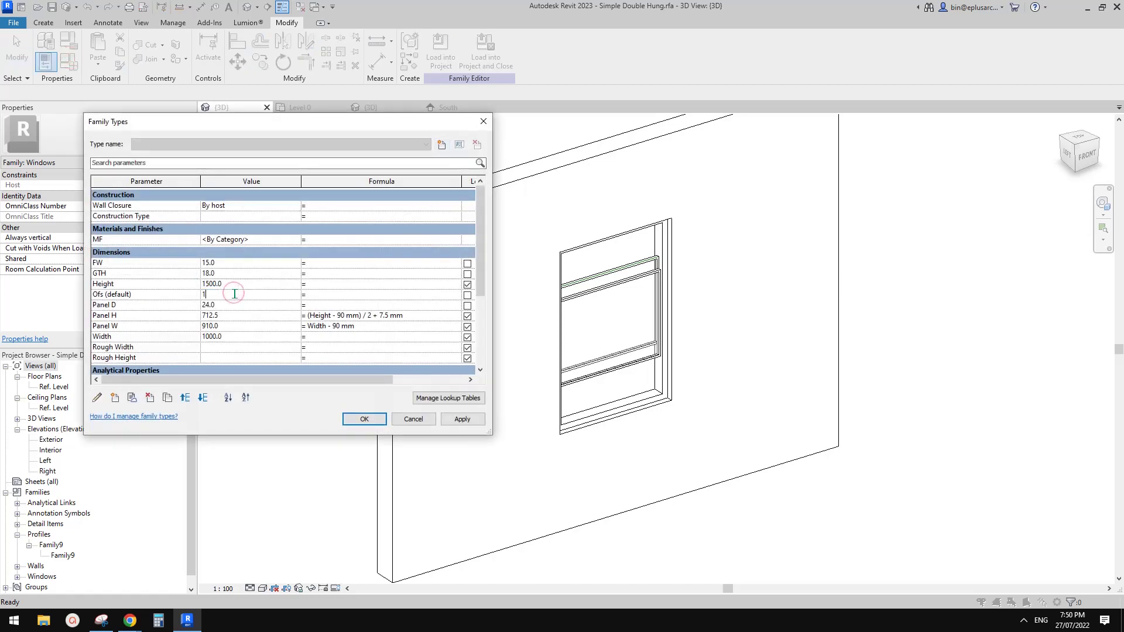
type("00")
left_click(462, 419)
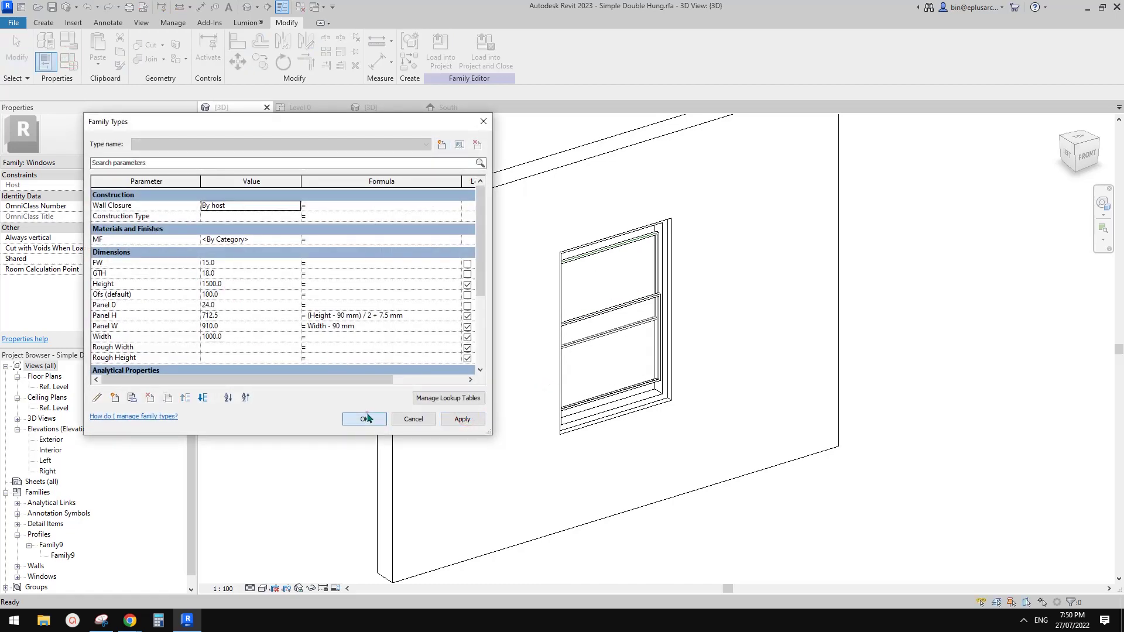
left_click(364, 419)
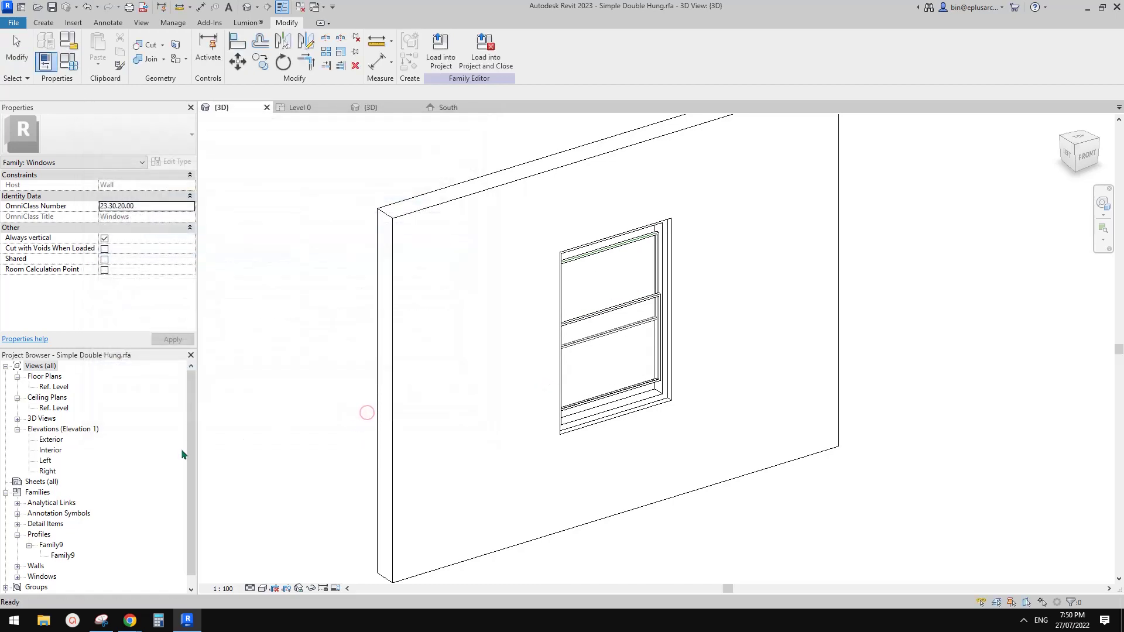
double_click(52, 450)
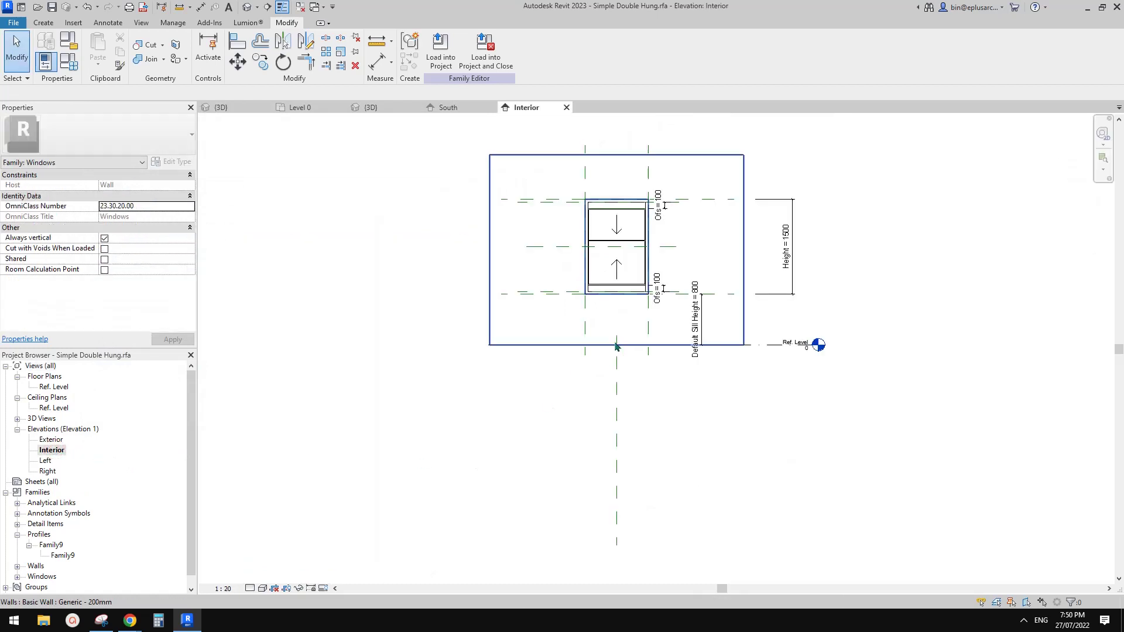
Check the lower sash's Offset from Host (945.0) in Properties
scroll(615, 346, "up", 5)
left_click(553, 307)
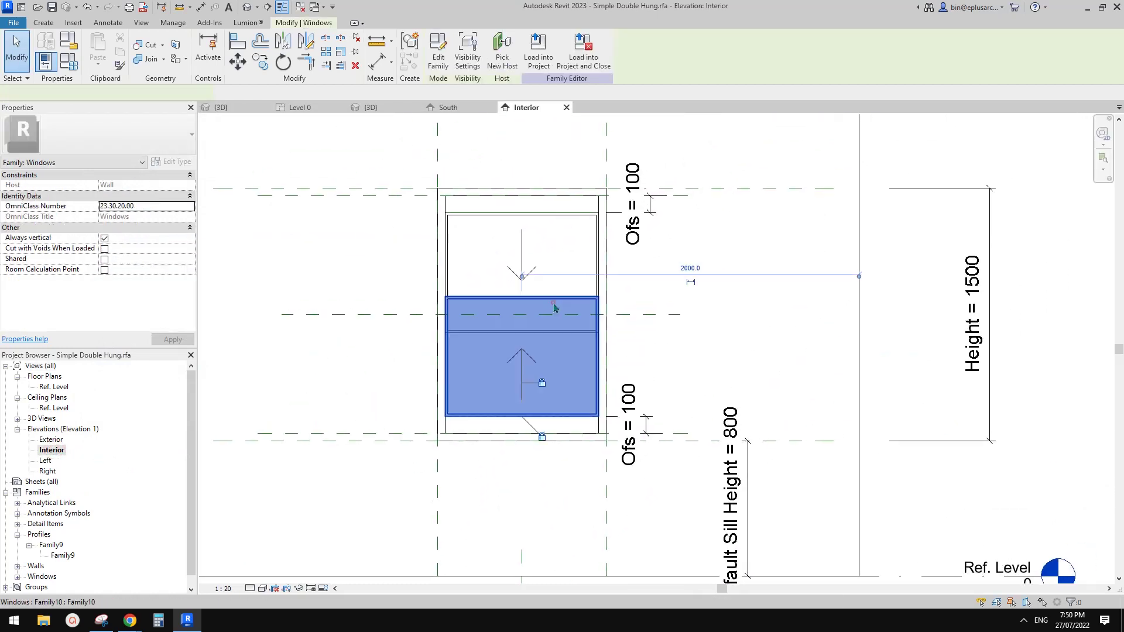
scroll(554, 307, "up", 1)
key("Escape")
left_click(572, 305)
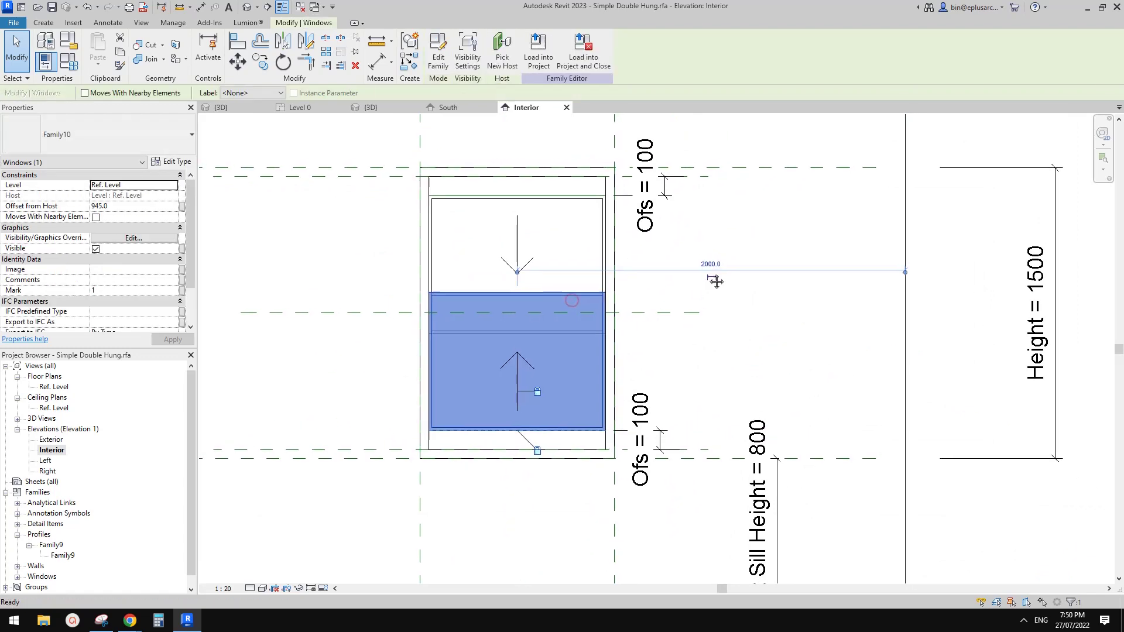
key("Escape")
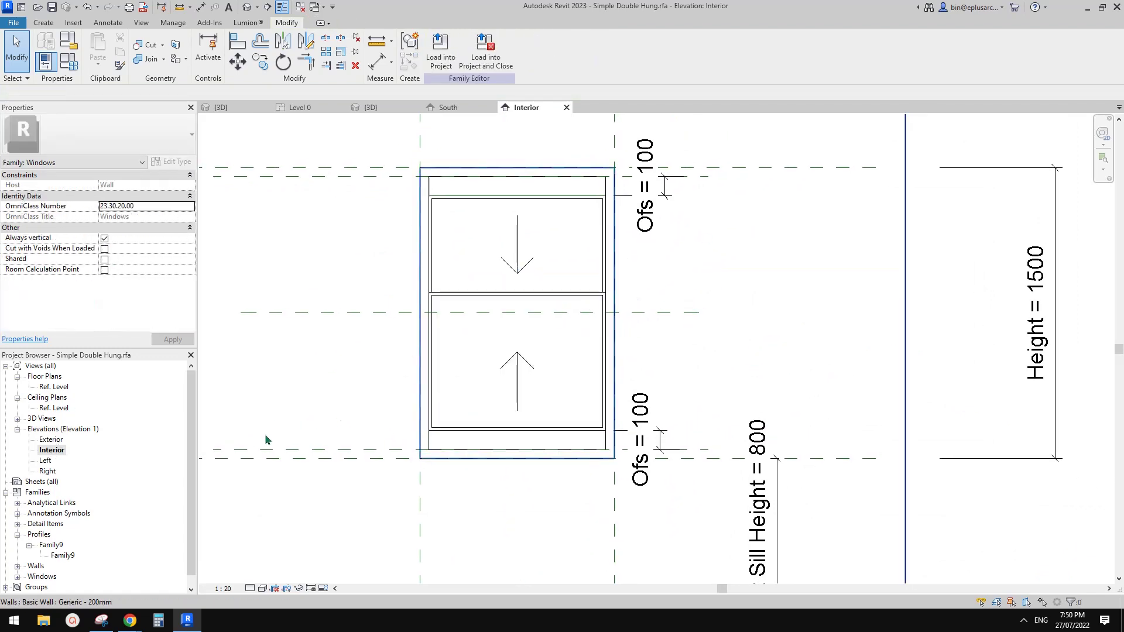
left_click(560, 350)
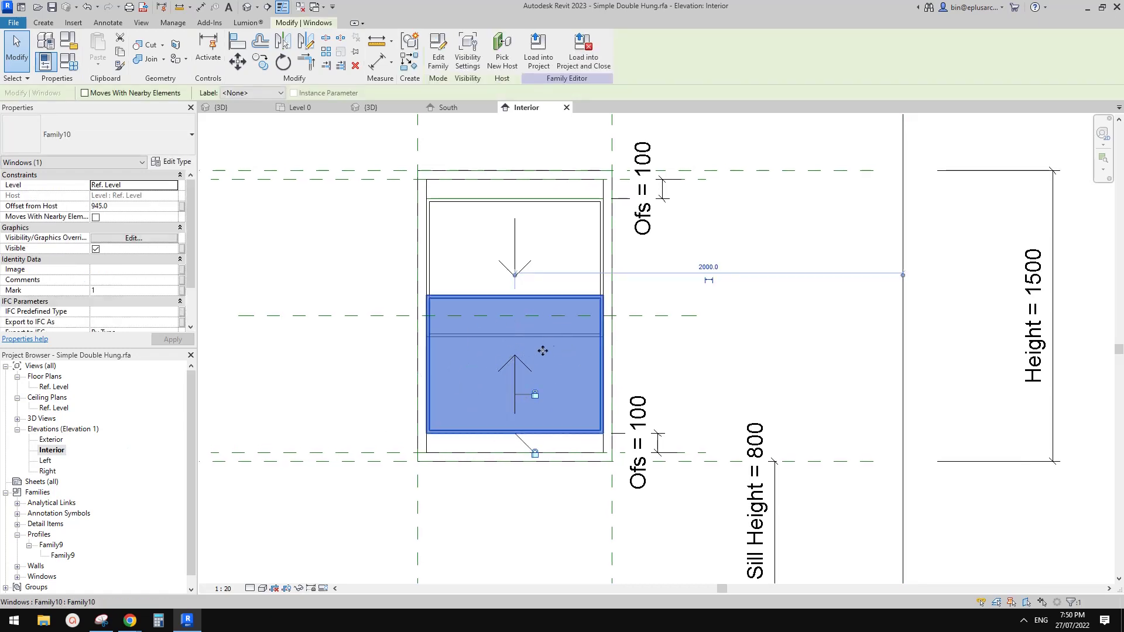
key("Escape")
Check the upper sash's offset (1442.5) and recheck the lower sash's dimension
left_click(567, 250)
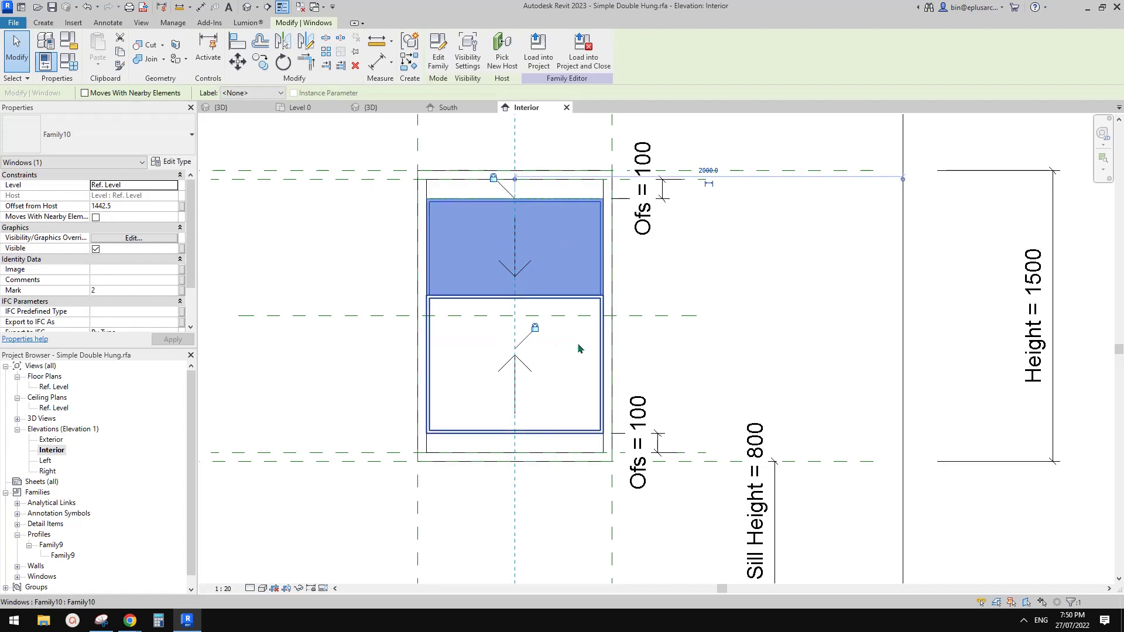
key("Escape")
scroll(527, 343, "up", 2)
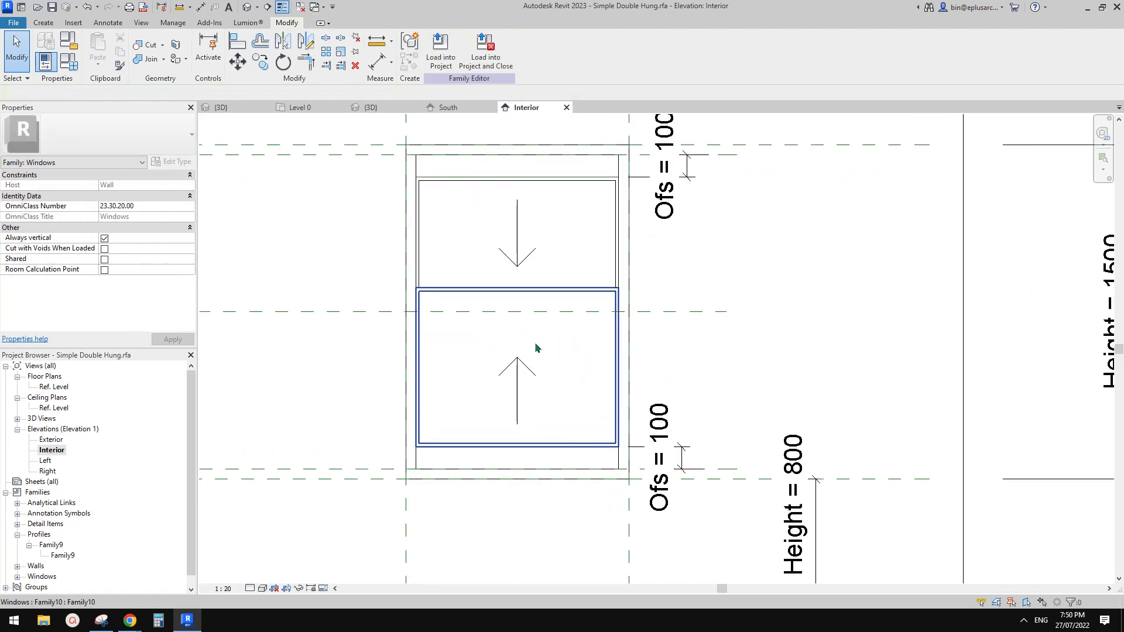
left_click(433, 346)
key("Escape")
left_click(555, 334)
scroll(542, 381, "up", 1)
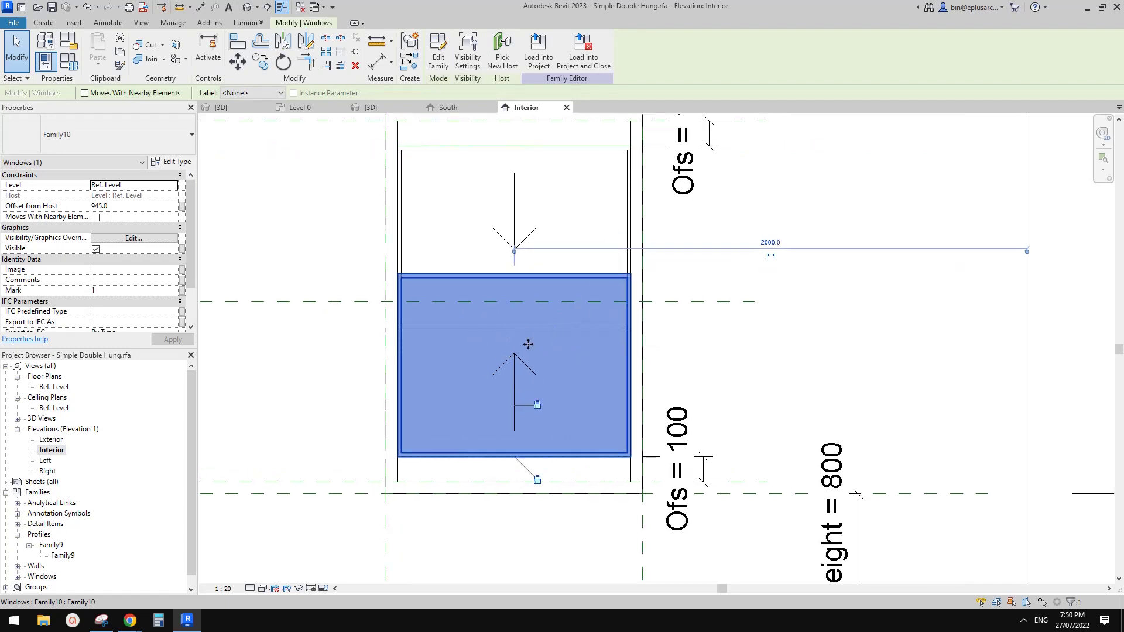
key("Escape")
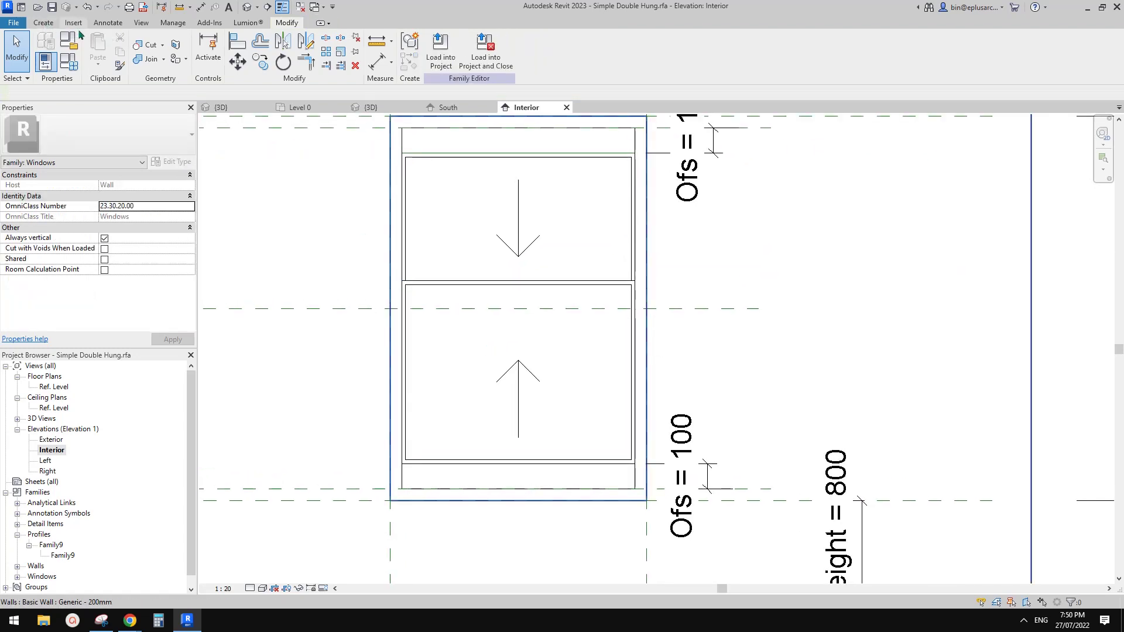
left_click(43, 22)
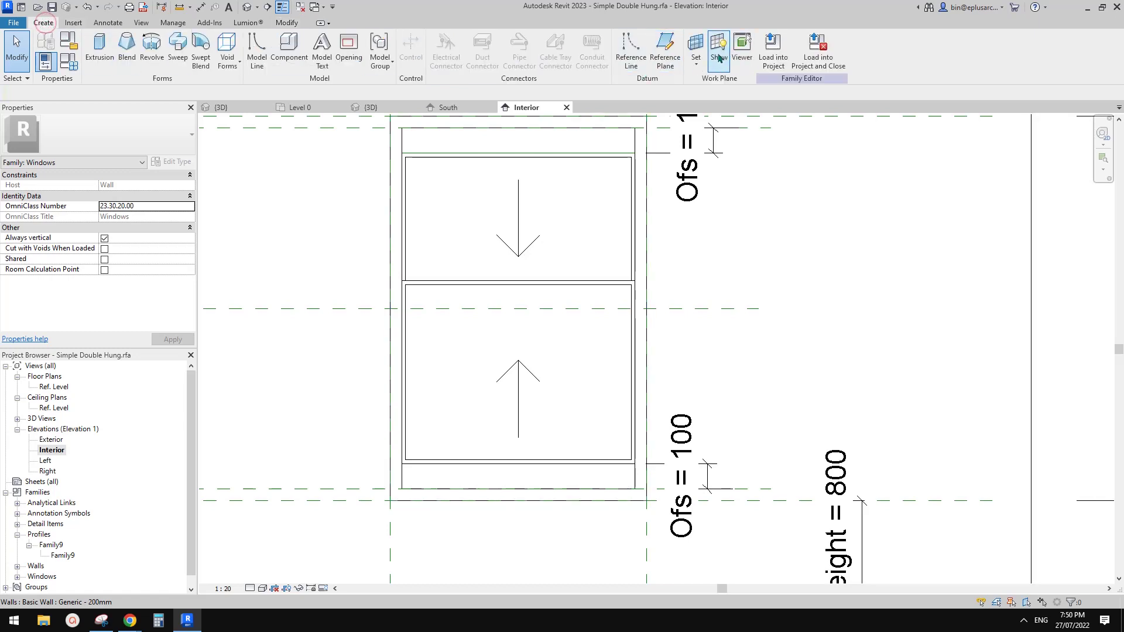
Set the work plane to the lower sash's plane (Family10) in the Interior elevation
left_click(696, 46)
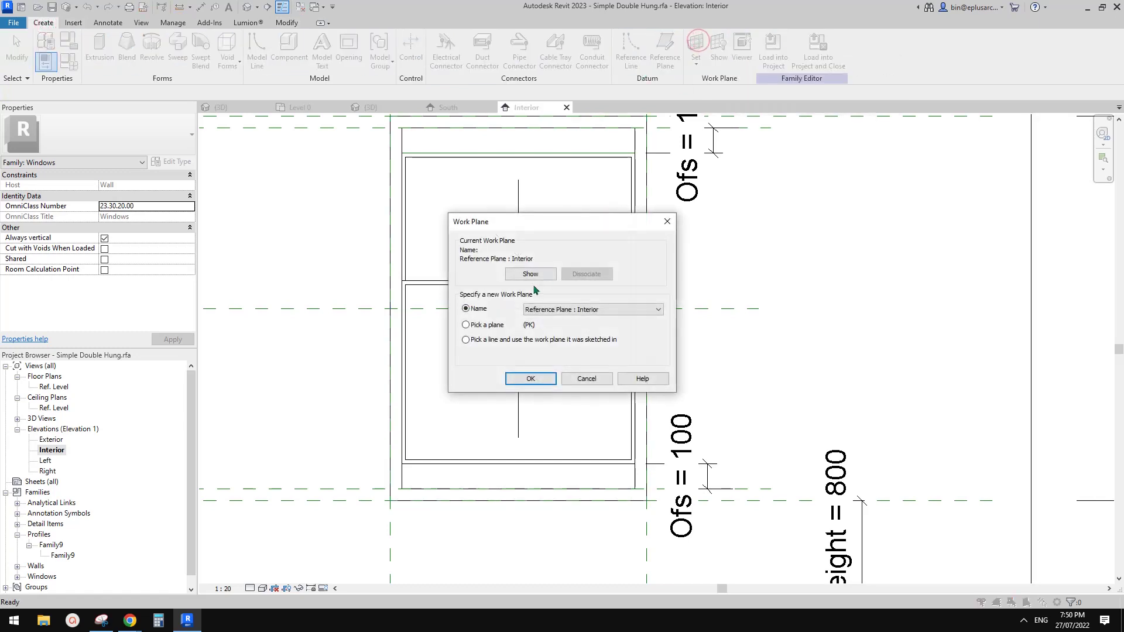
left_click(531, 377)
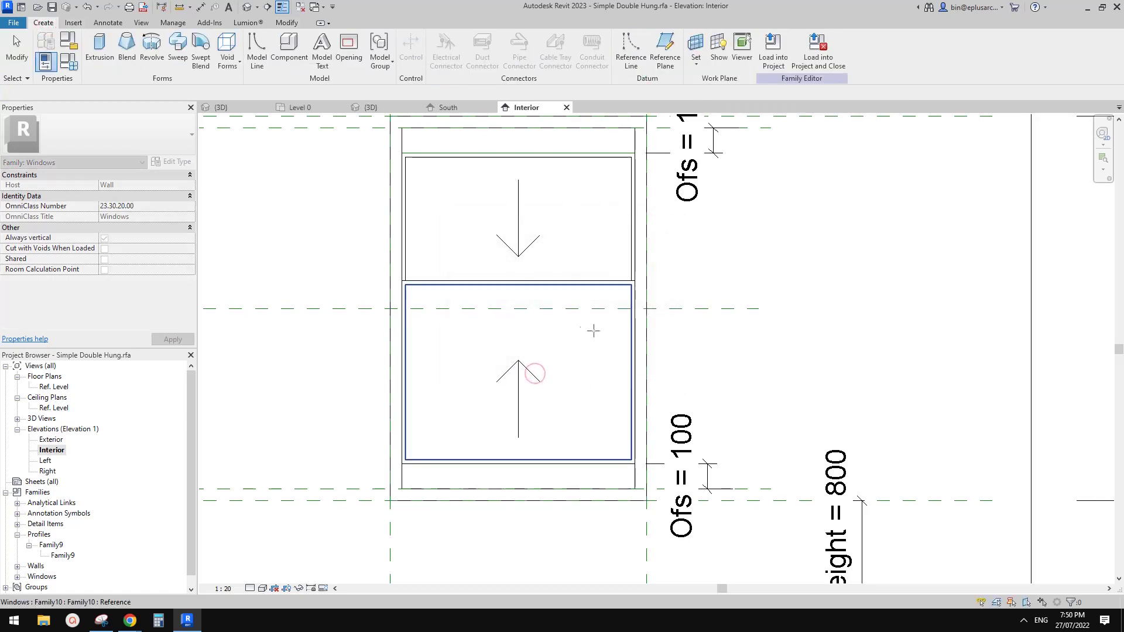
left_click(567, 341)
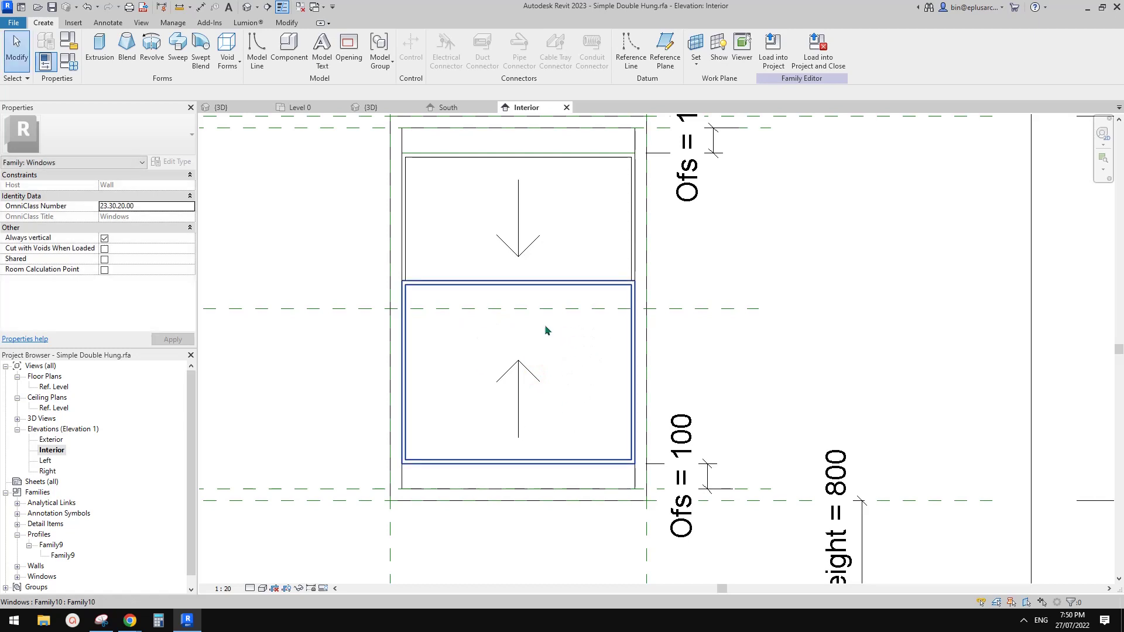
middle_click_drag(533, 344, 544, 344)
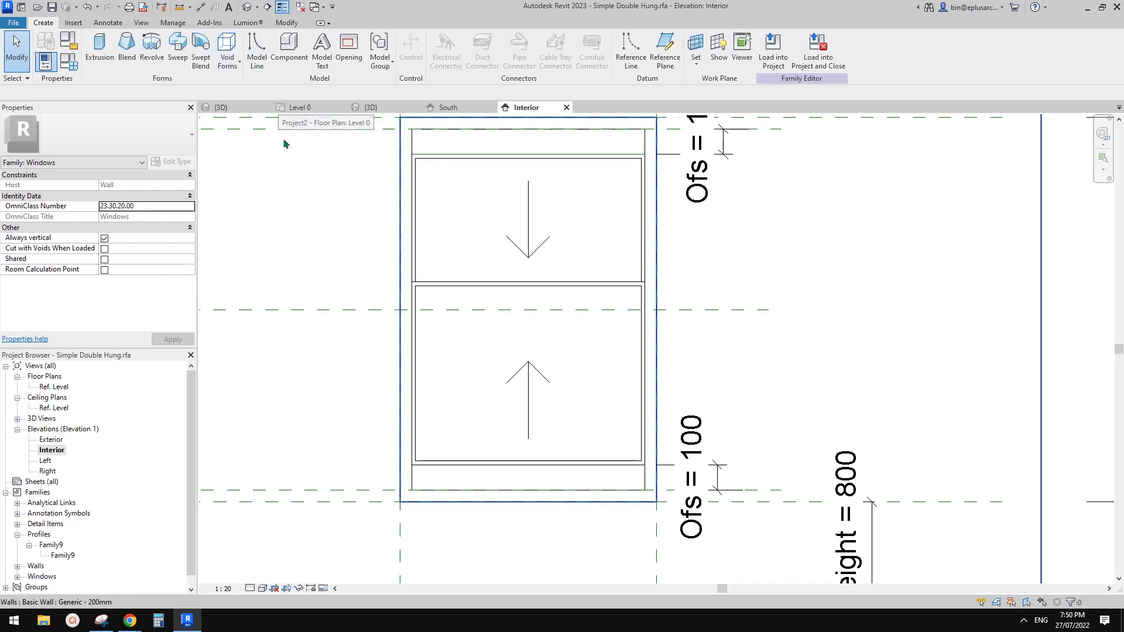
Start a Model Line with subcategory <Hidden Lines> [projection]
left_click(257, 59)
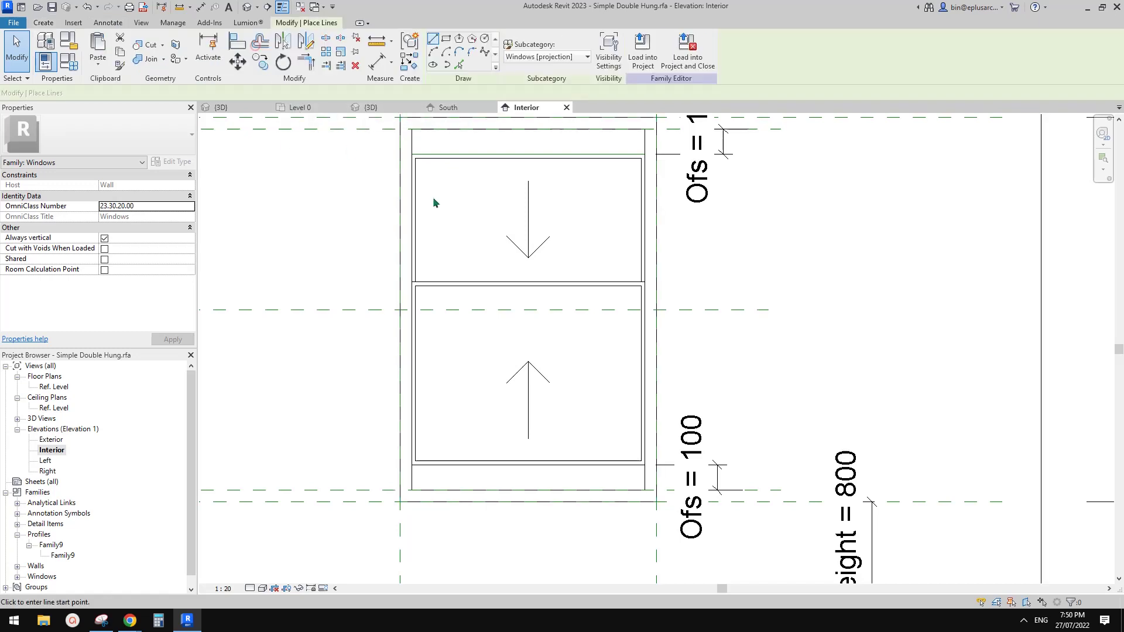
left_click(558, 57)
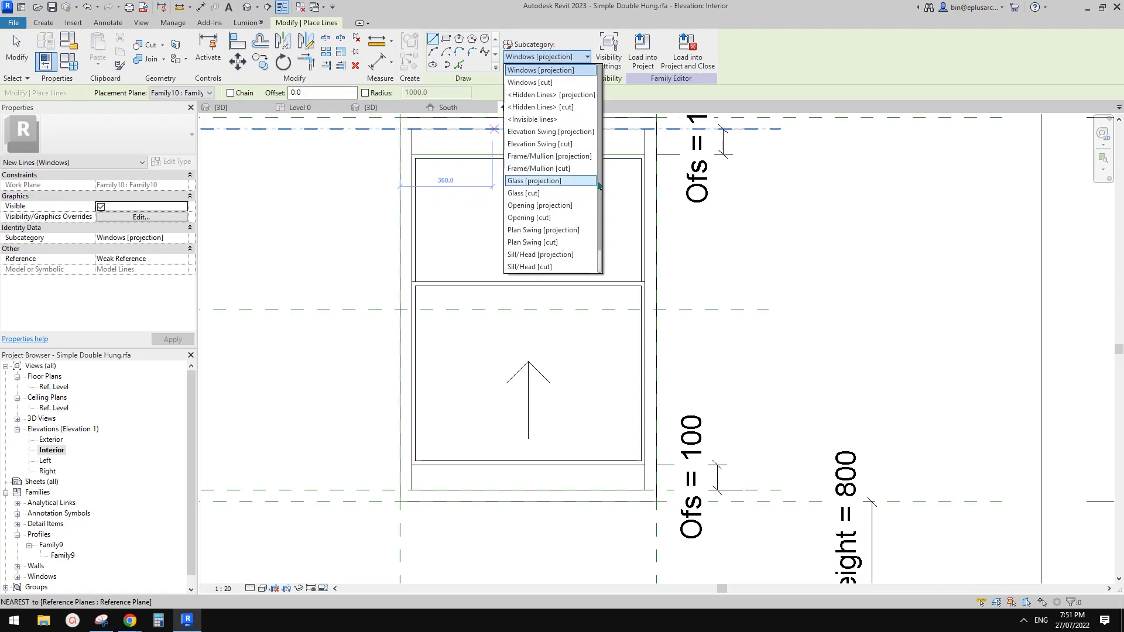
left_click_drag(598, 183, 597, 202)
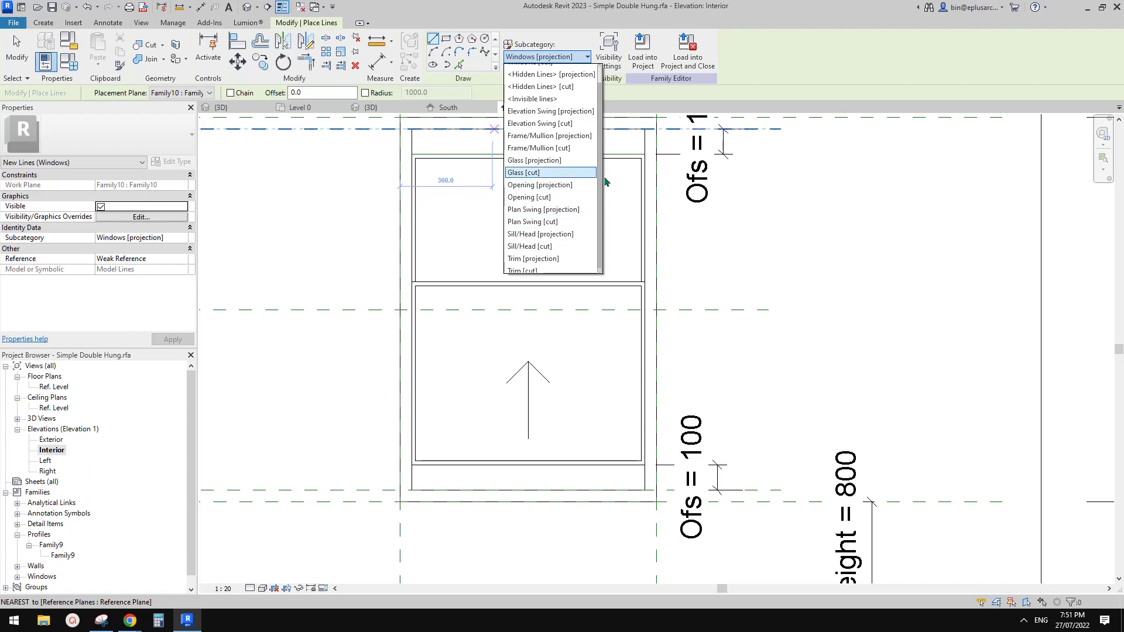
left_click_drag(600, 179, 600, 152)
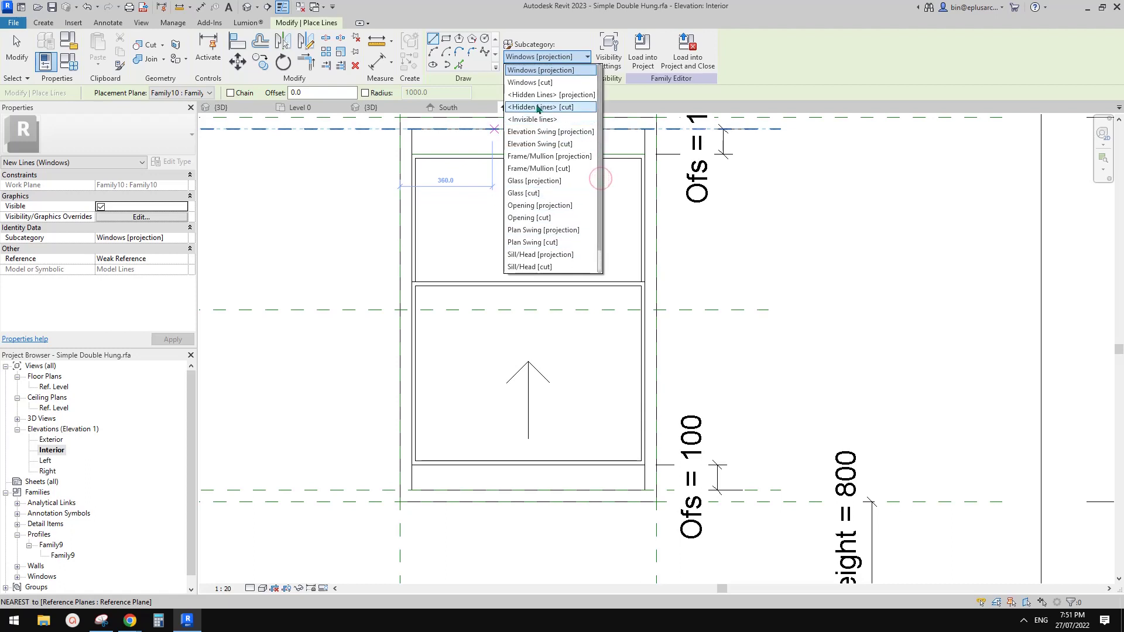
left_click(560, 95)
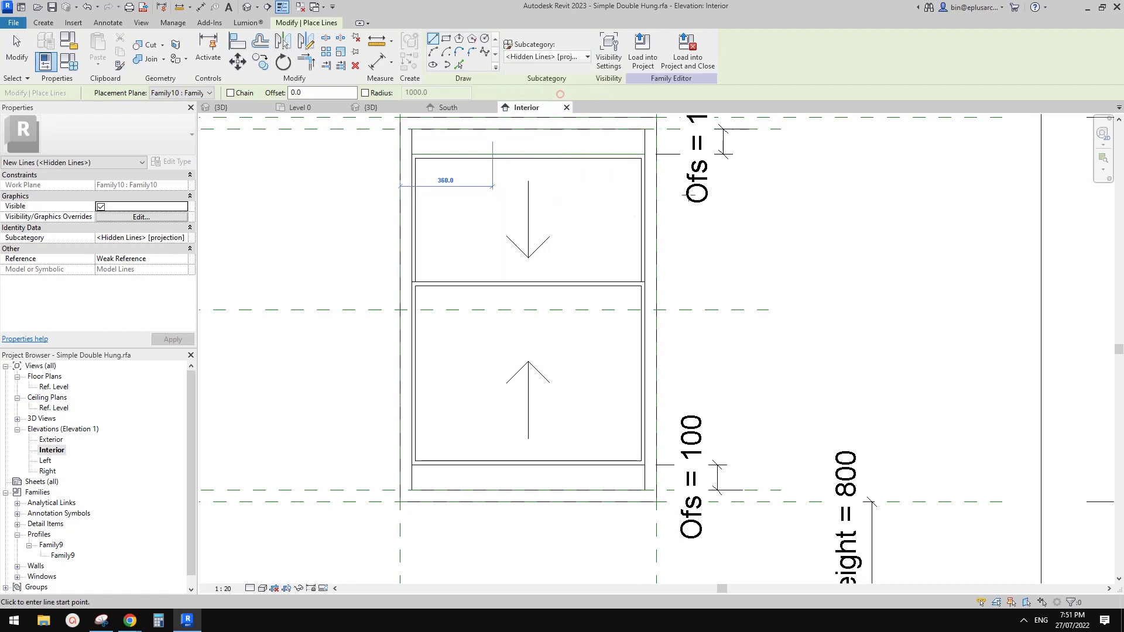
middle_click_drag(583, 345, 600, 328)
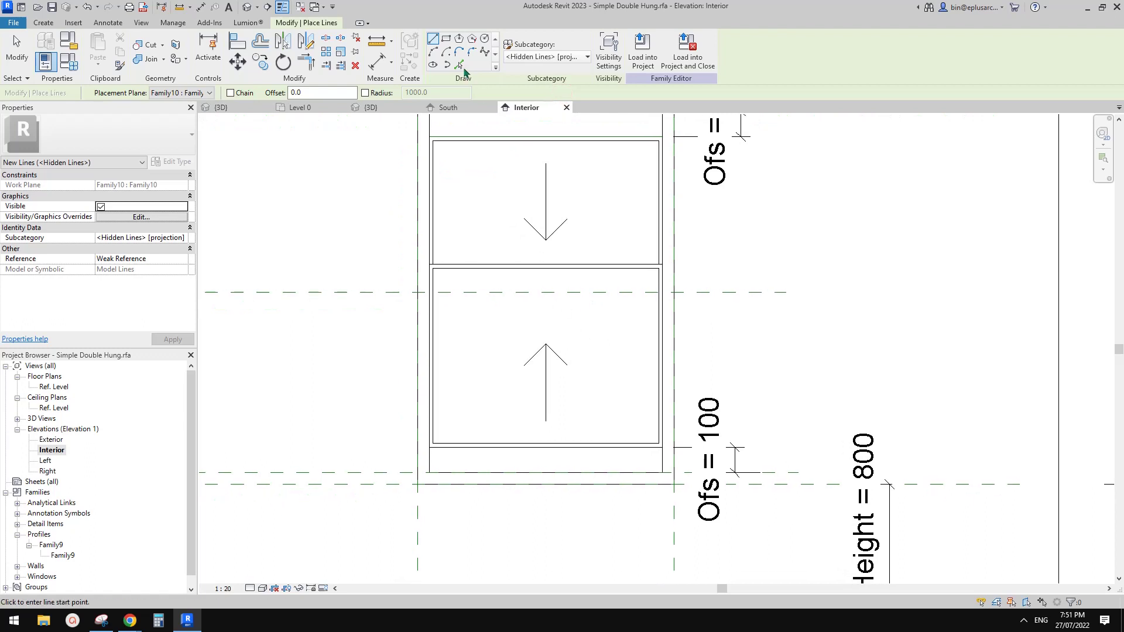
In wireframe (WF), pick the lower sash's top edge with Lock on, creating a 910.0 hidden line
left_click(460, 65)
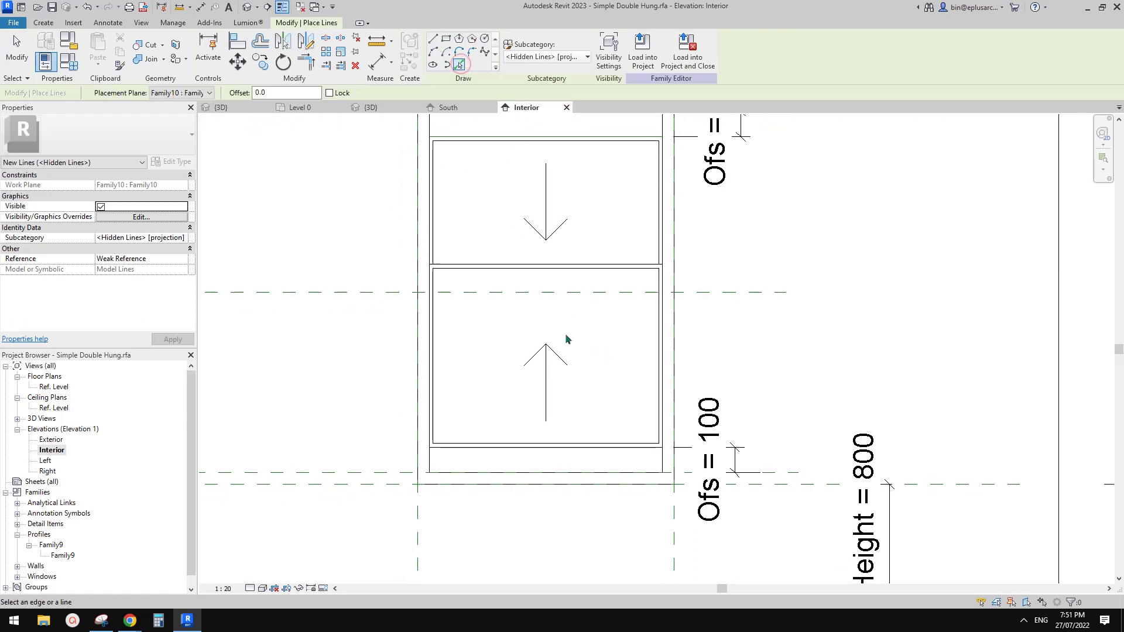
middle_click_drag(718, 328, 665, 337)
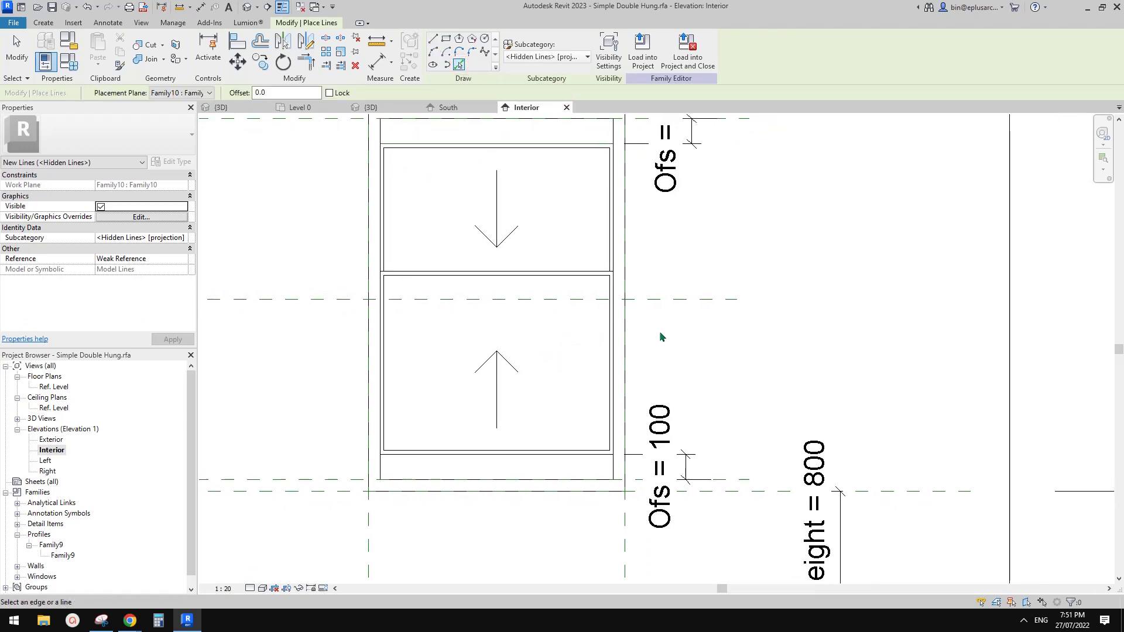
key("w")
key("f")
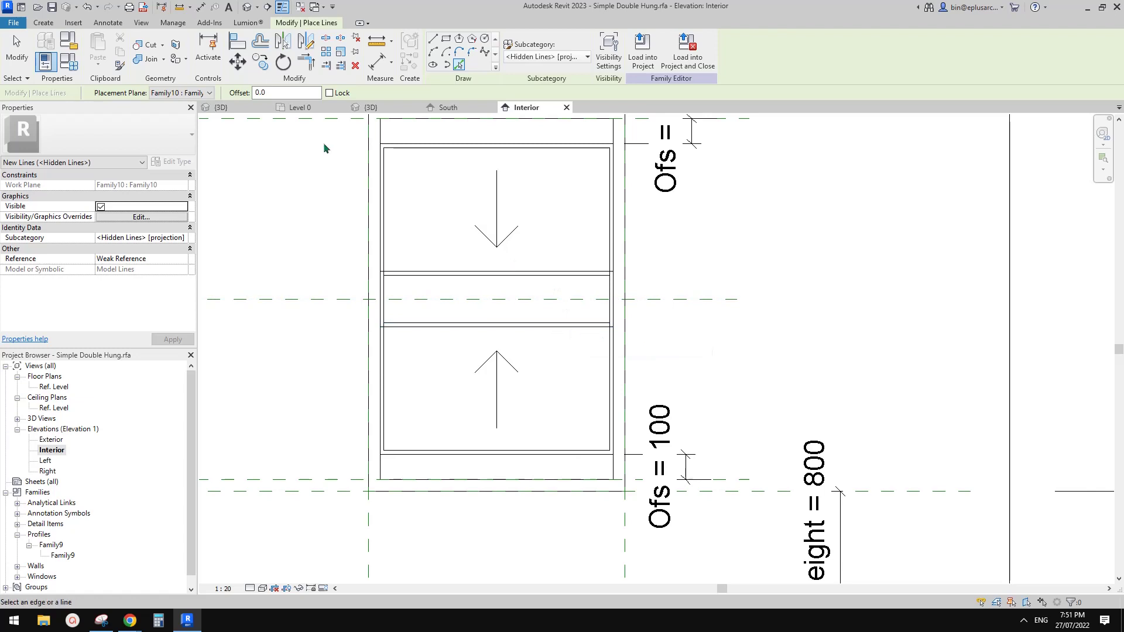
left_click(329, 93)
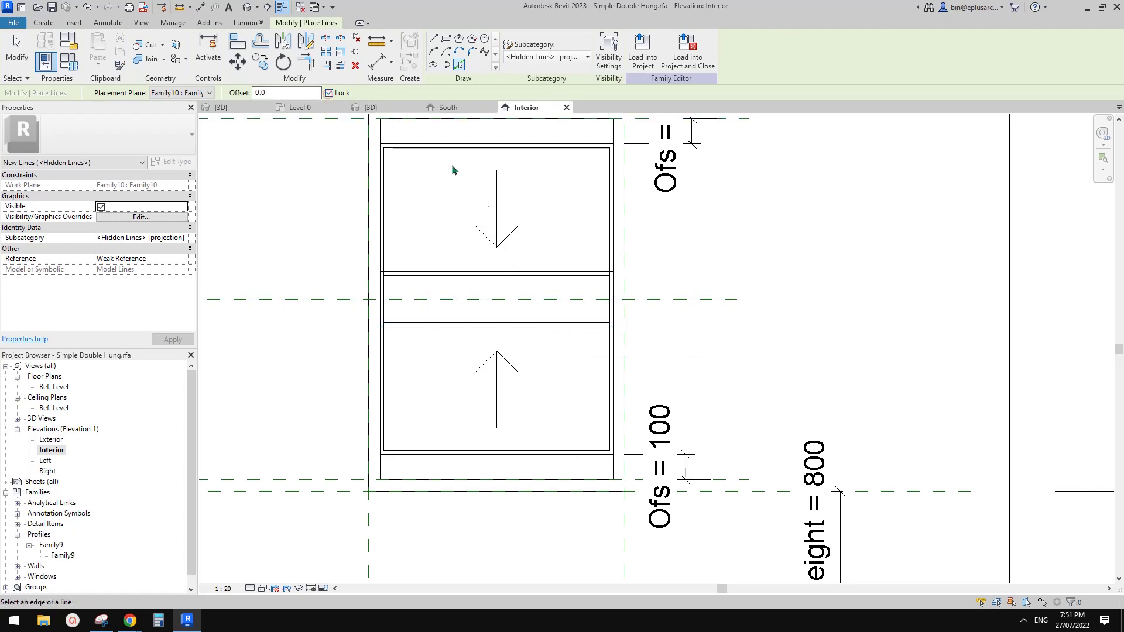
left_click(583, 331)
scroll(555, 359, "up", 1)
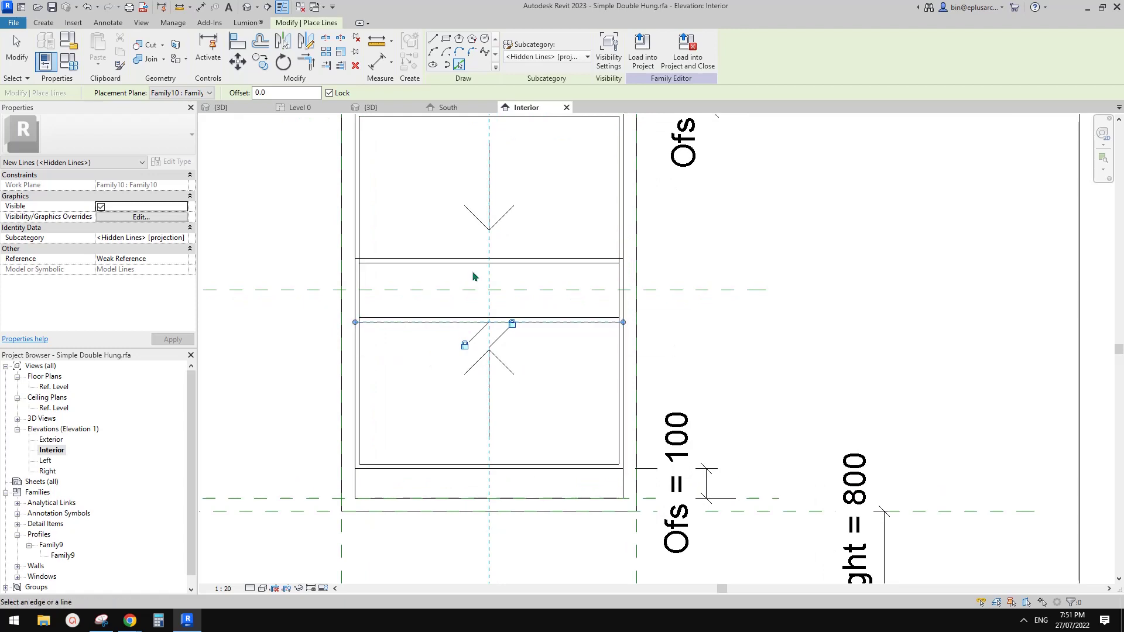
key("Escape")
key("Escape")
middle_click_drag(453, 338, 499, 322)
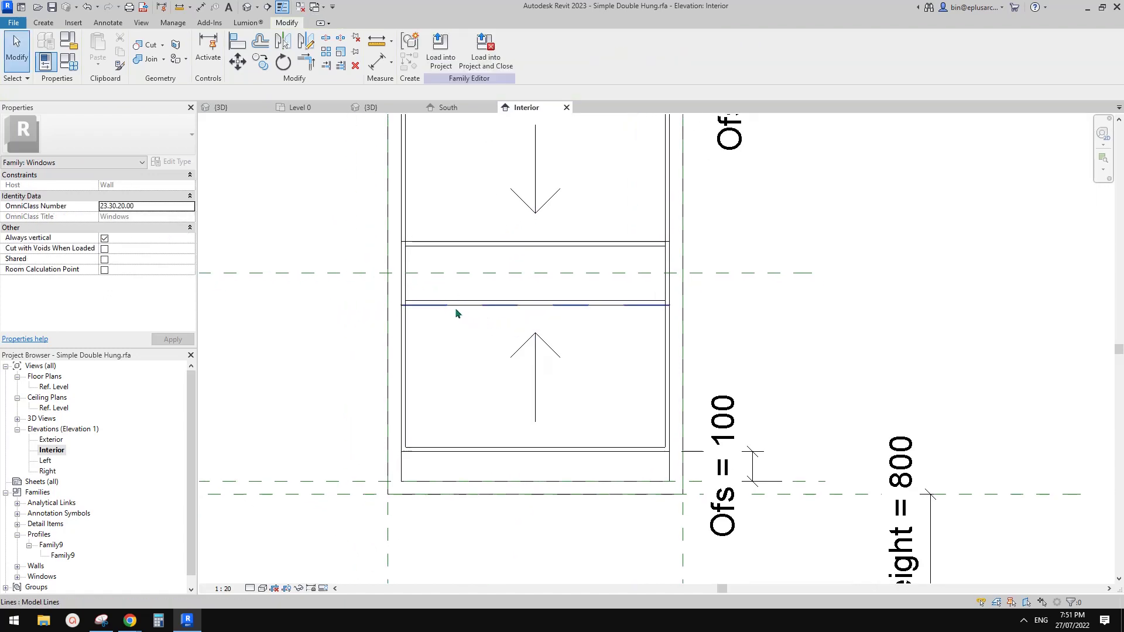
left_click(436, 305)
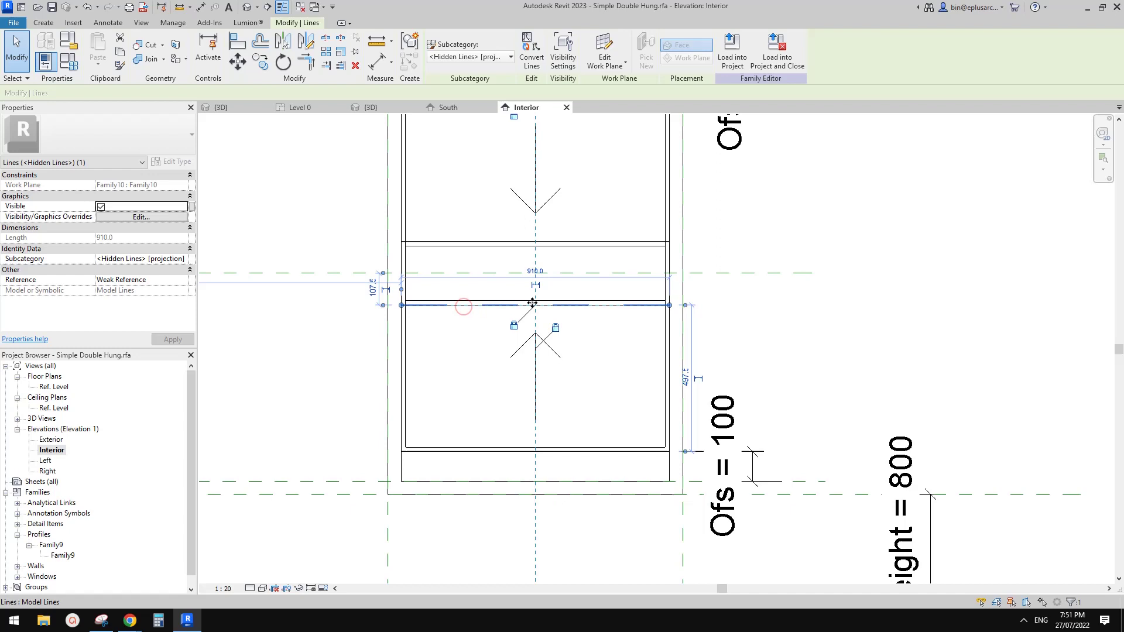
Temporarily isolate the dashed line and the sweep frame (HI)
left_click(401, 472, "ctrl")
key("h")
key("i")
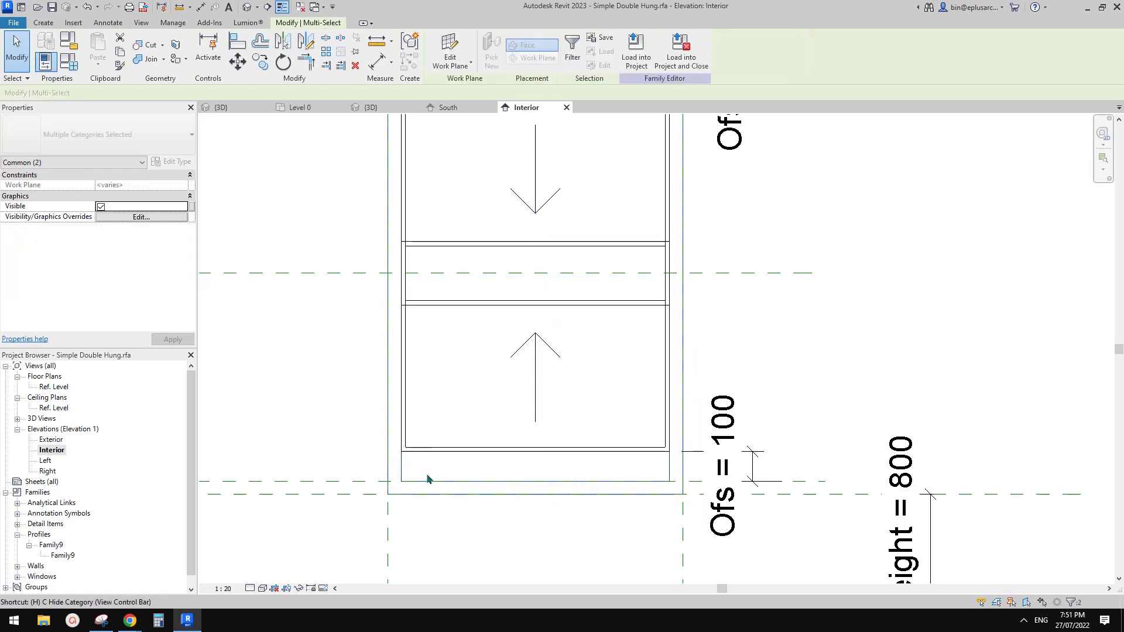
key("Escape")
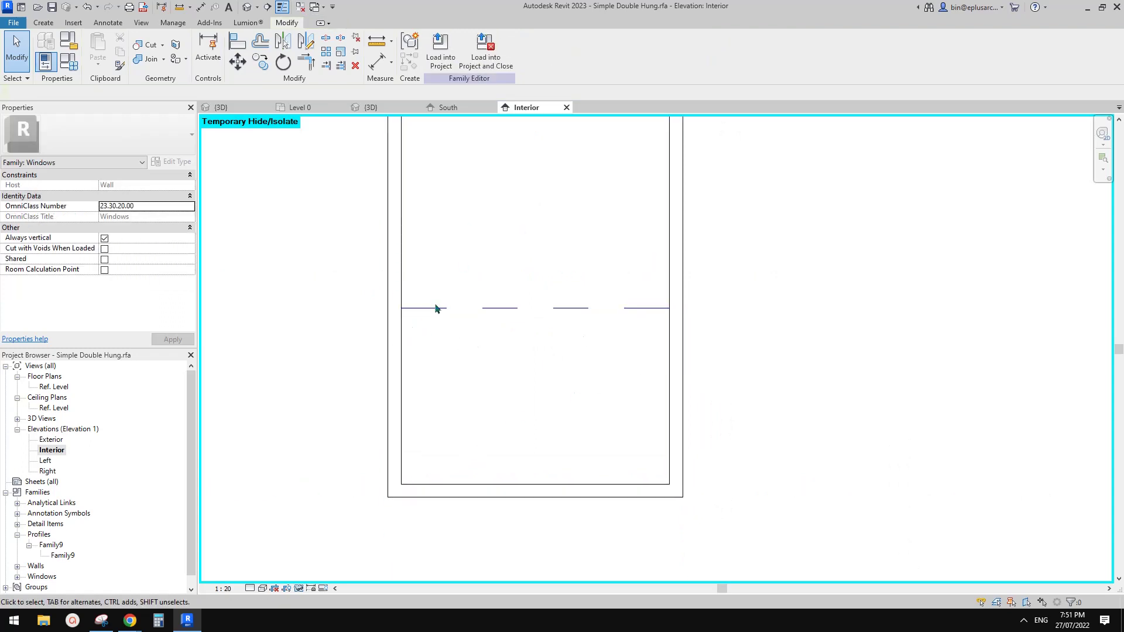
middle_click_drag(441, 332, 444, 346)
Align the dashed line's left and right ends to the frame's inner edges, locking the left end
key("a")
key("l")
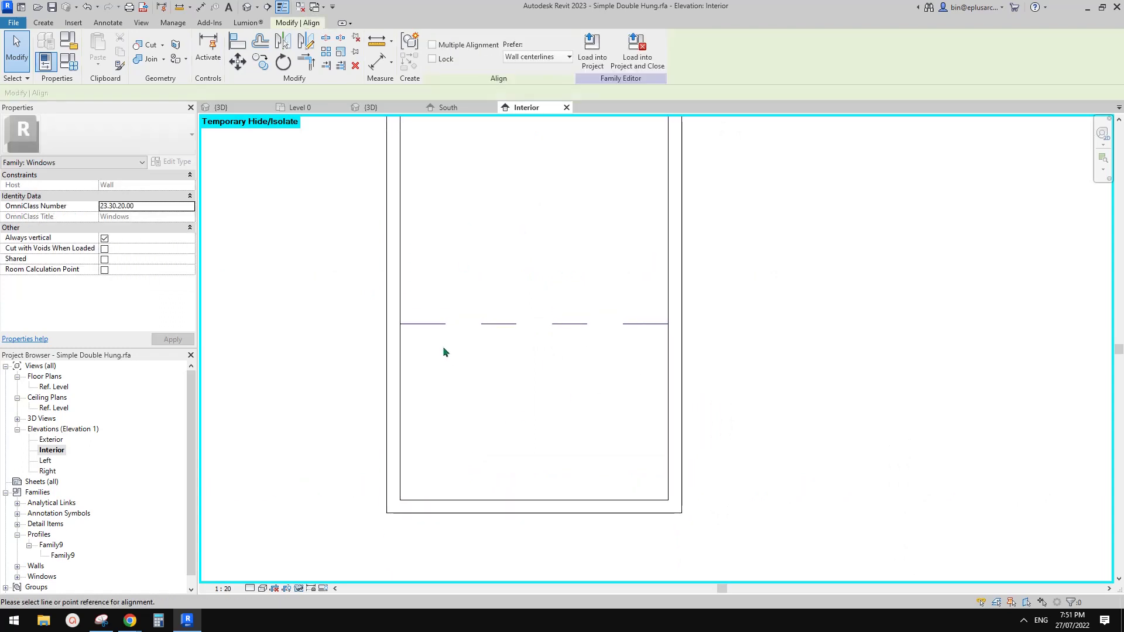
left_click(400, 442)
left_click(399, 325)
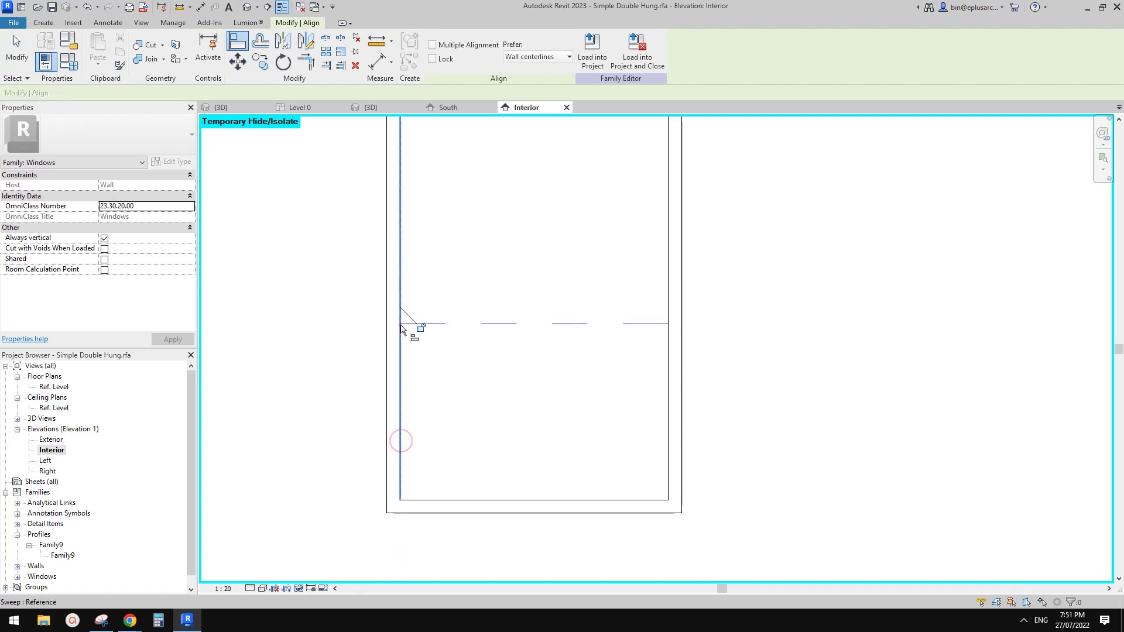
left_click(419, 327)
left_click(667, 434)
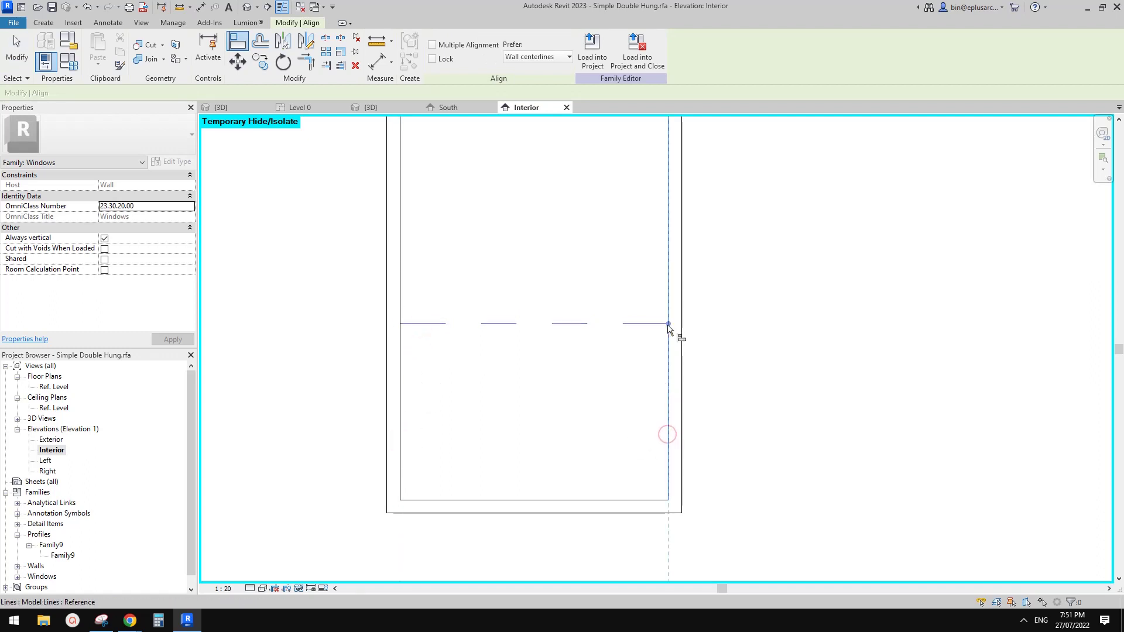
left_click(667, 325)
key("Escape")
key("Escape")
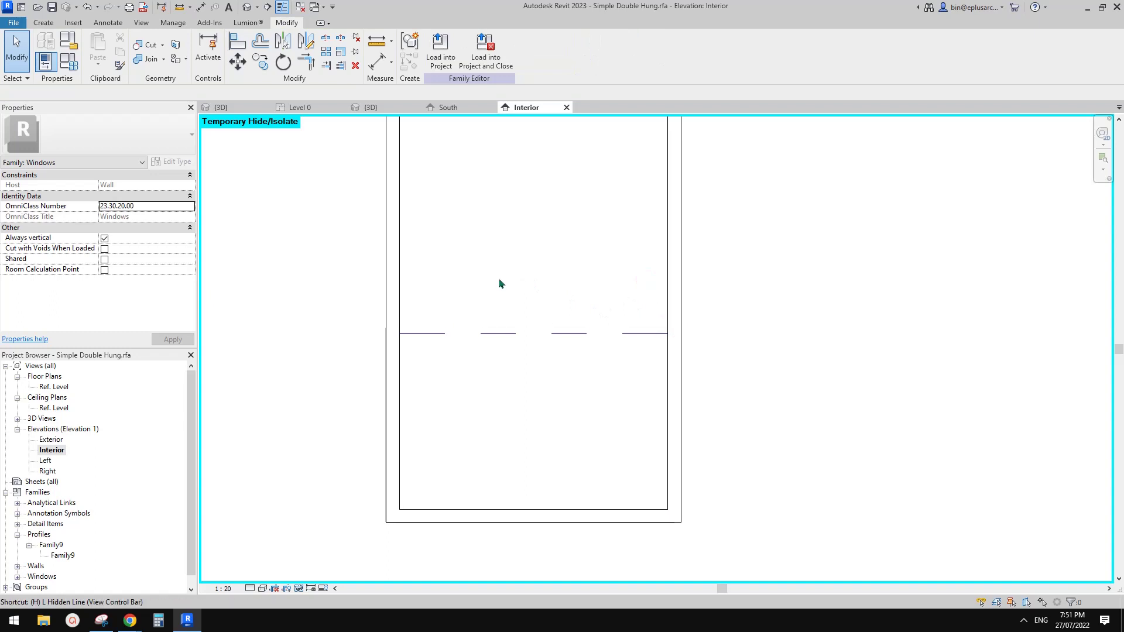
Restore the hidden elements (HR) and check the lower sash in the recentred elevation
key("h")
key("r")
scroll(500, 282, "down", 2)
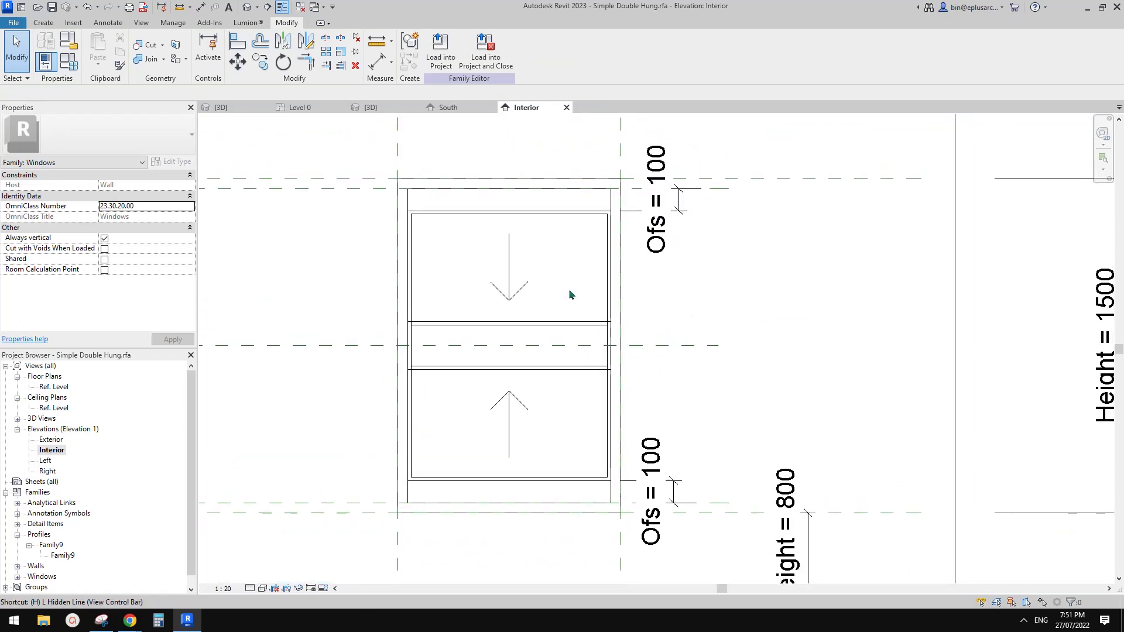
middle_click_drag(660, 322, 680, 296)
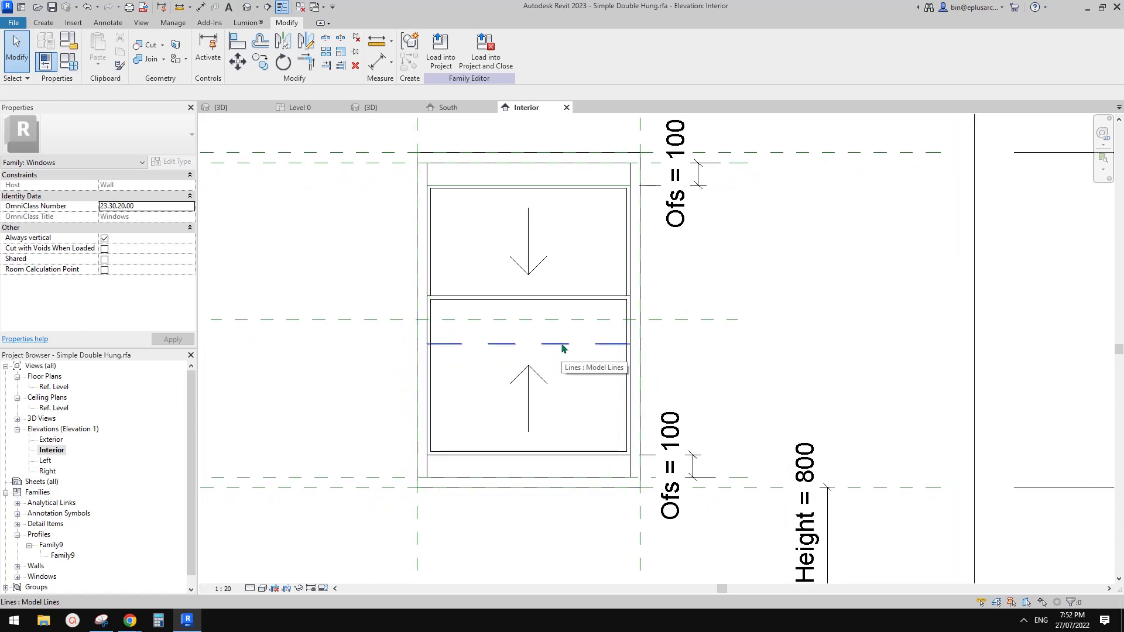
left_click(593, 412)
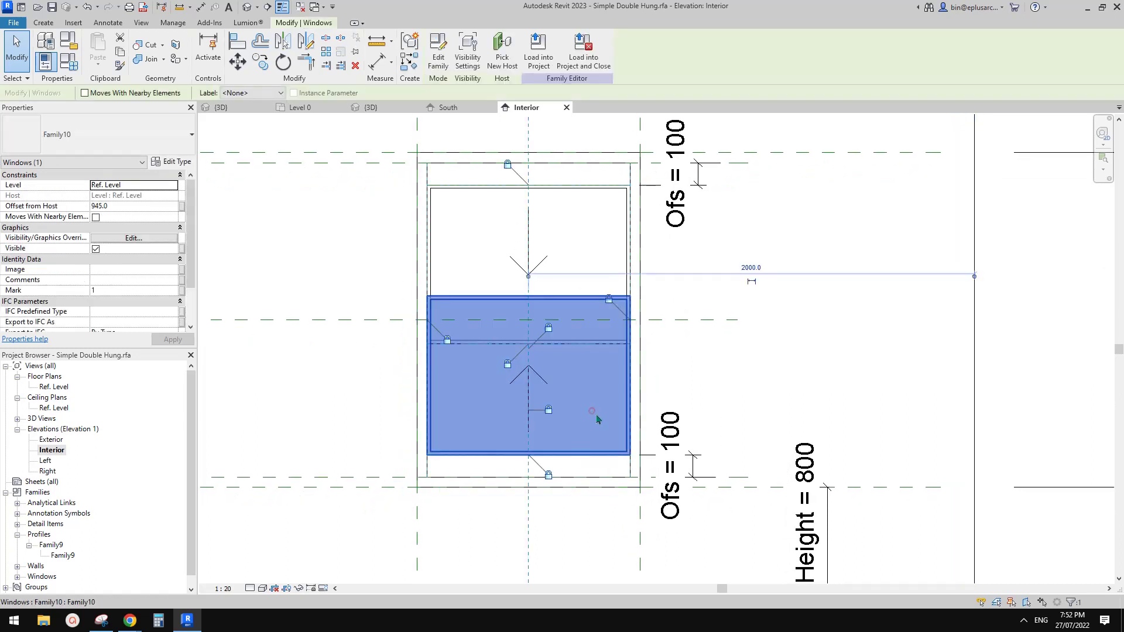
key("Escape")
middle_click_drag(409, 258, 585, 272)
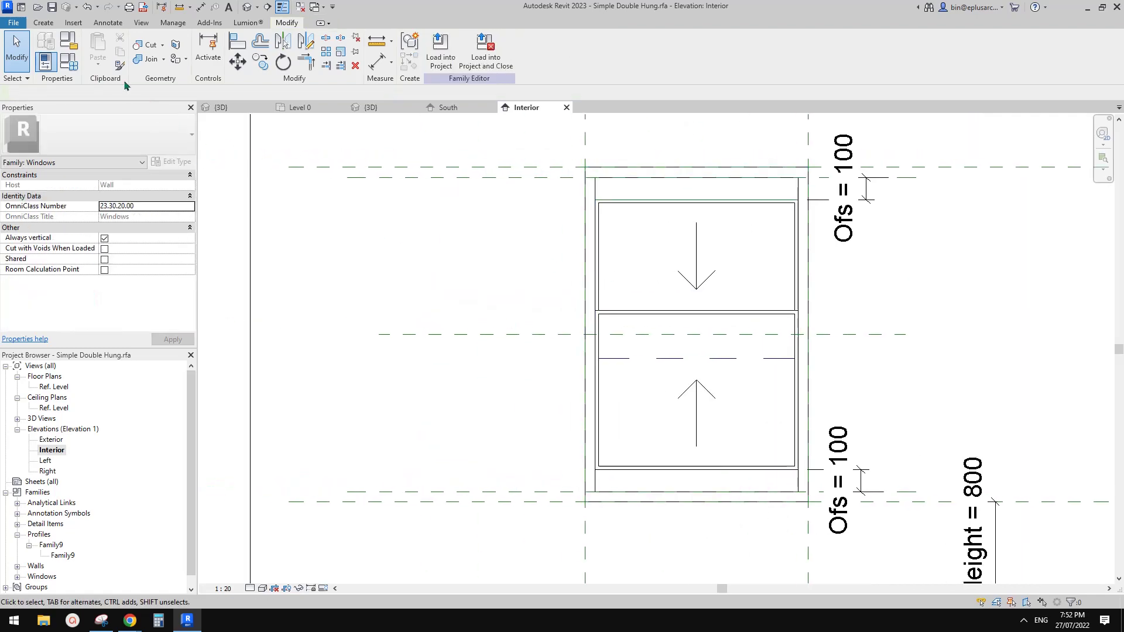
Try setting Ofs (default) to 0 and dismiss the resulting constraint error
left_click(69, 60)
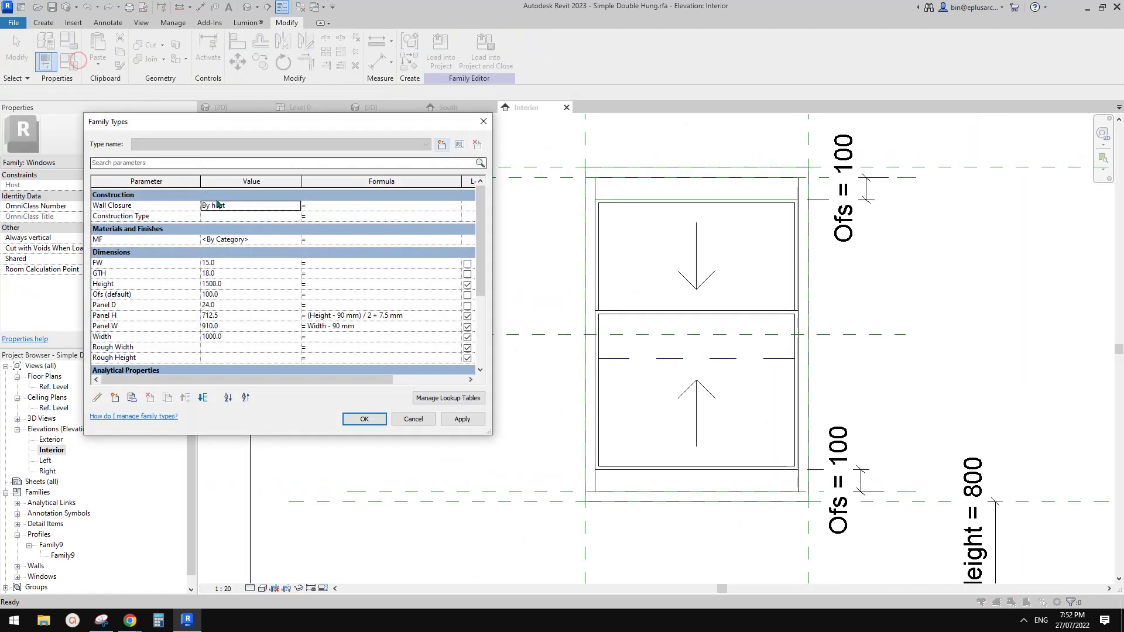
left_click(237, 295)
type("0")
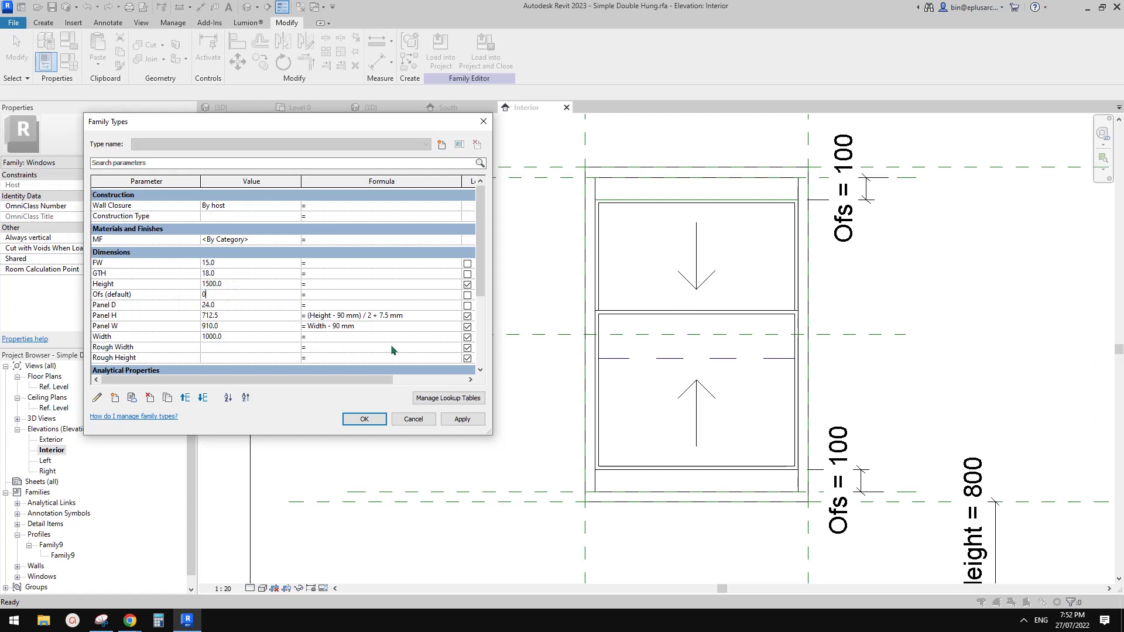
left_click(463, 419)
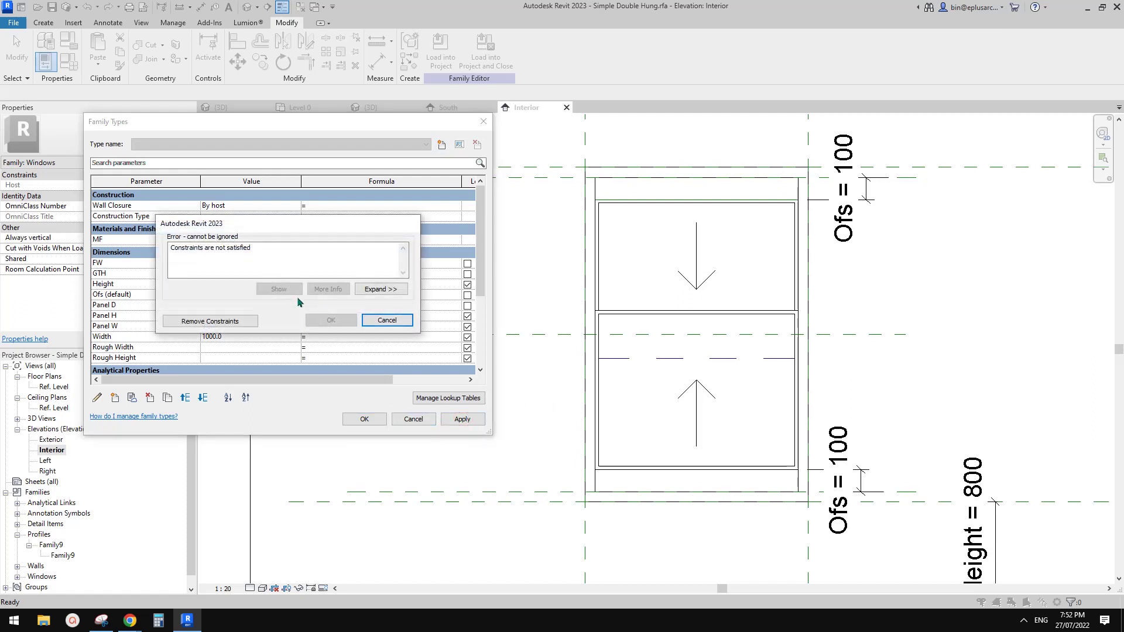
left_click(387, 320)
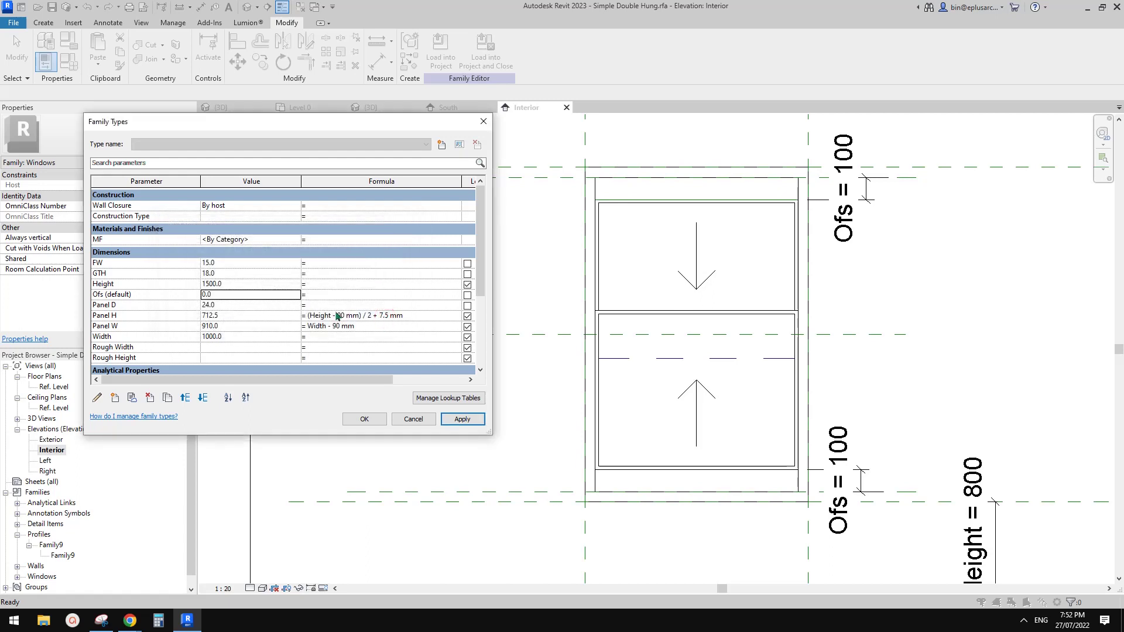
Set Ofs (default) to 50, removing the blocking constraints, and check the upper sash
left_click(241, 296)
type("50")
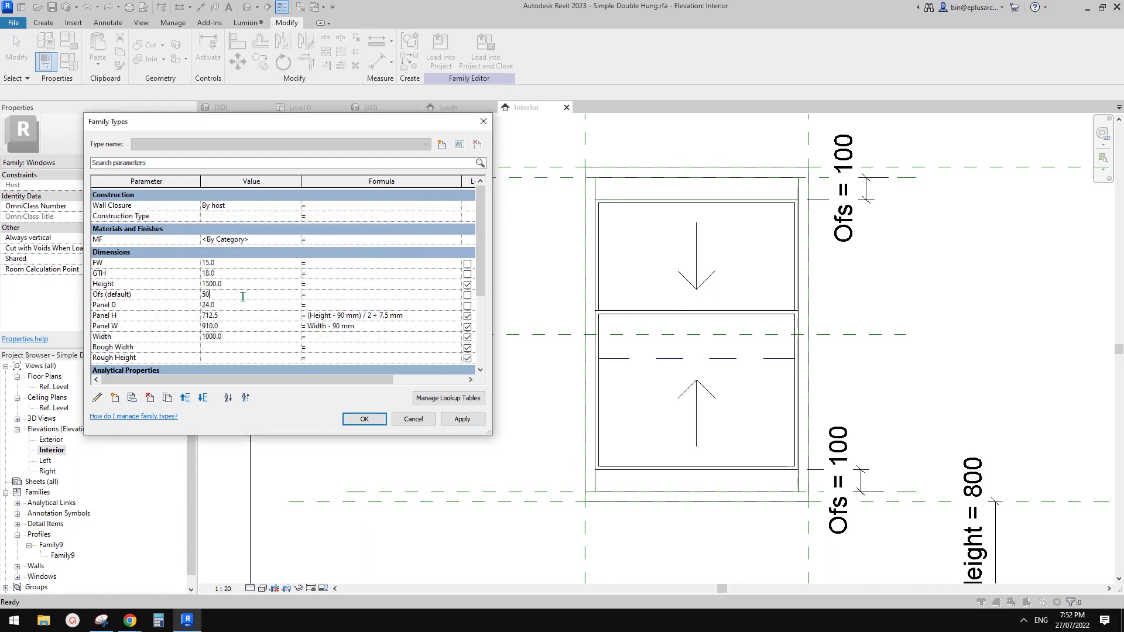
left_click(470, 422)
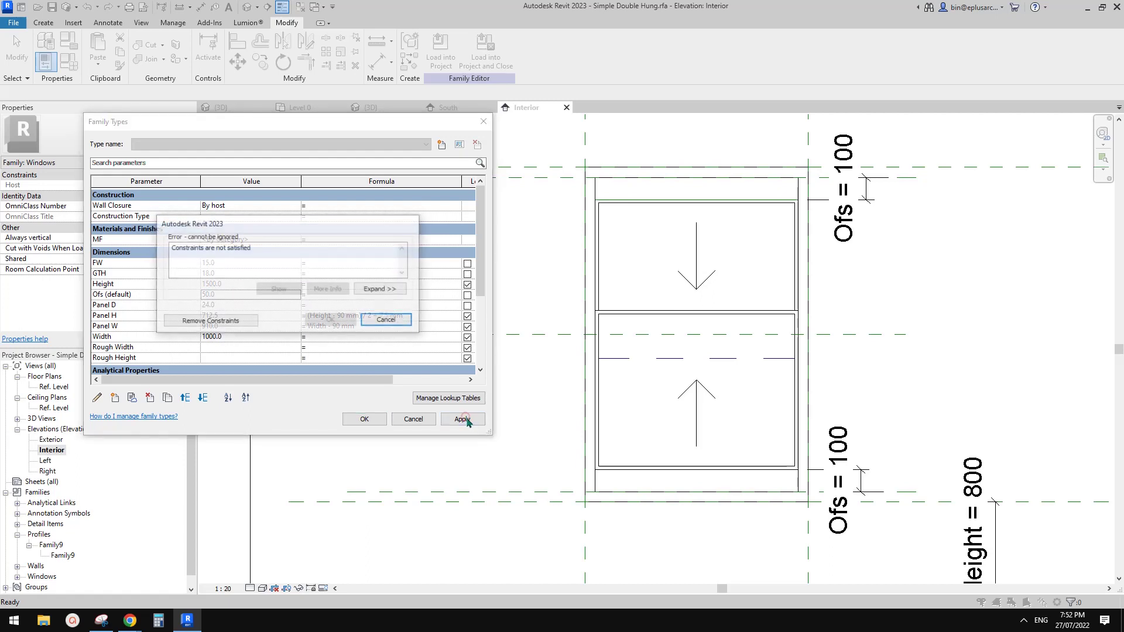
left_click(237, 321)
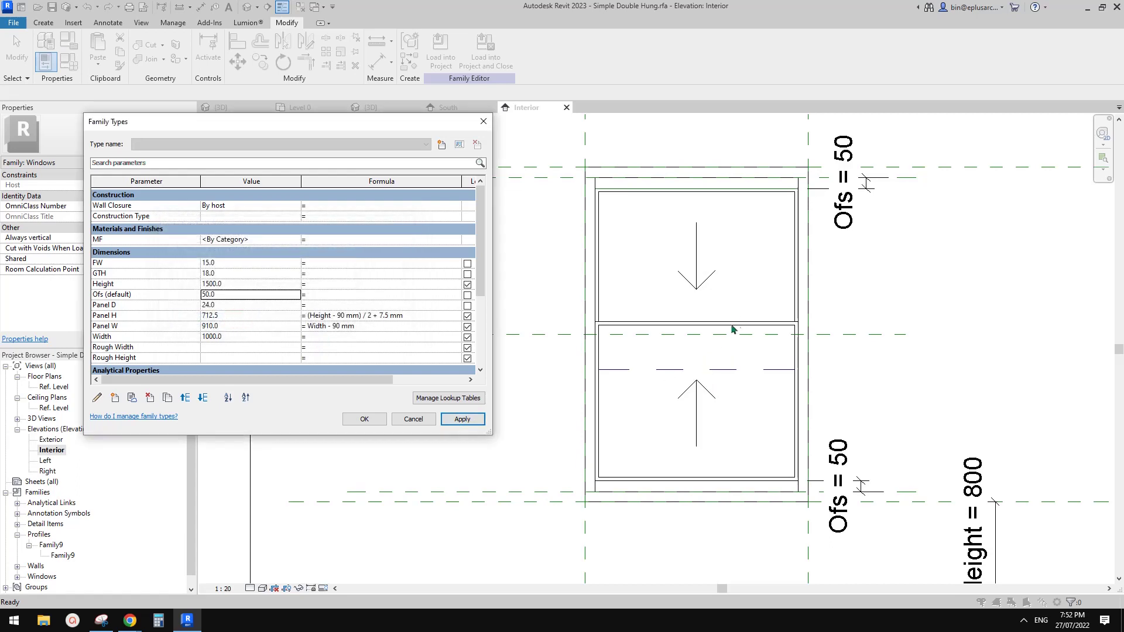
left_click(364, 419)
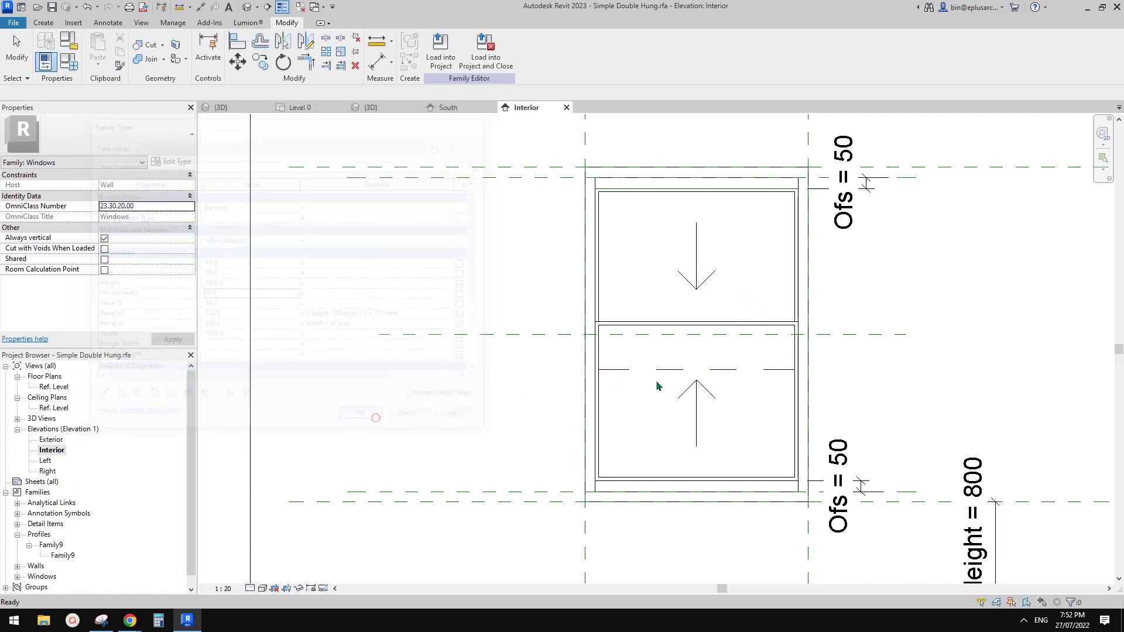
left_click(764, 299)
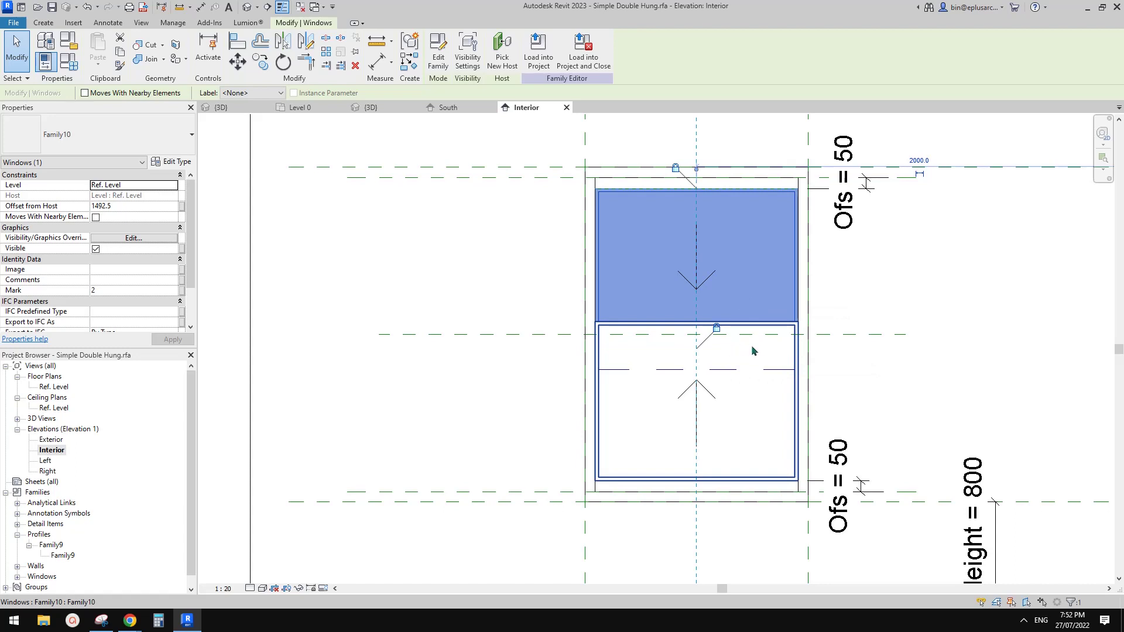
key("Escape")
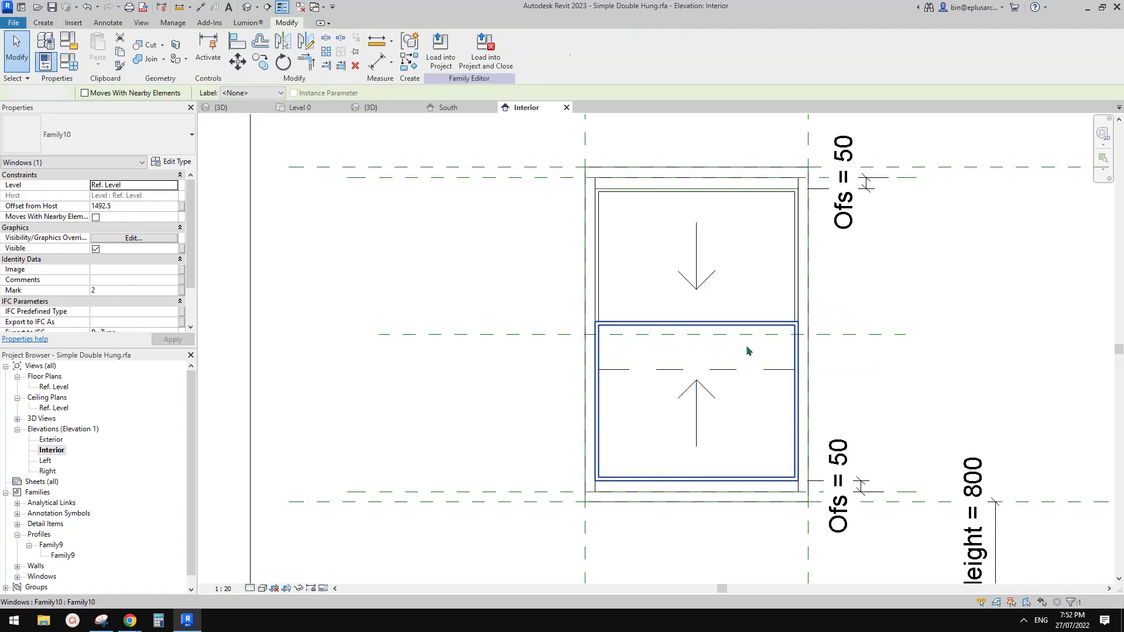
scroll(741, 351, "up", 2)
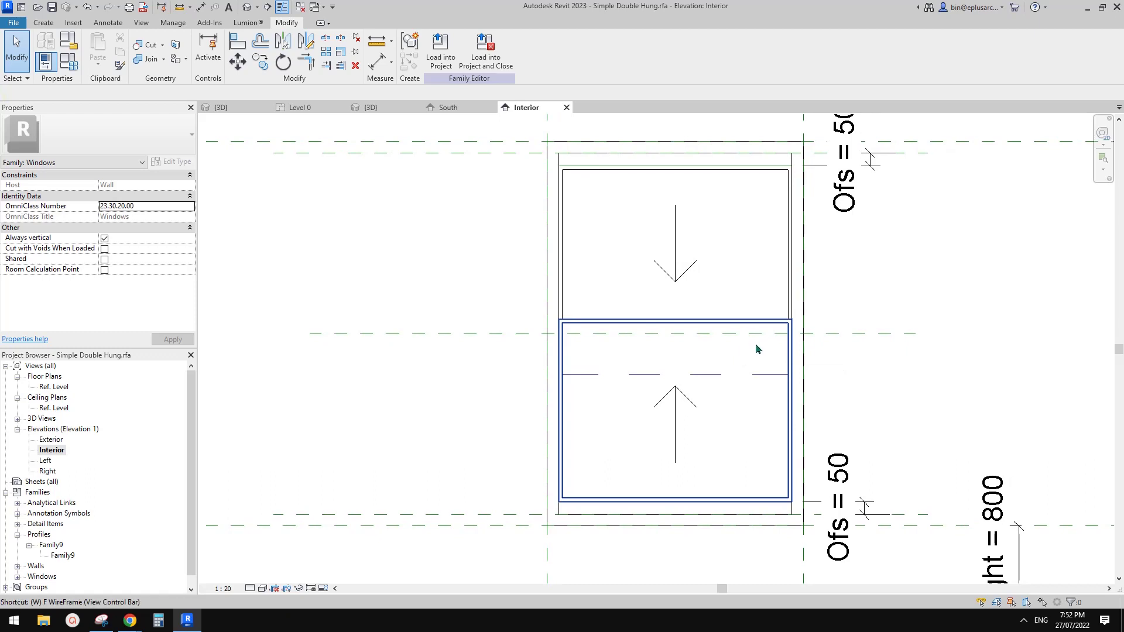
Try aligning to the horizontal reference, cancel, and switch the view to Hidden Line (HL)
scroll(730, 366, "up", 1)
key("l")
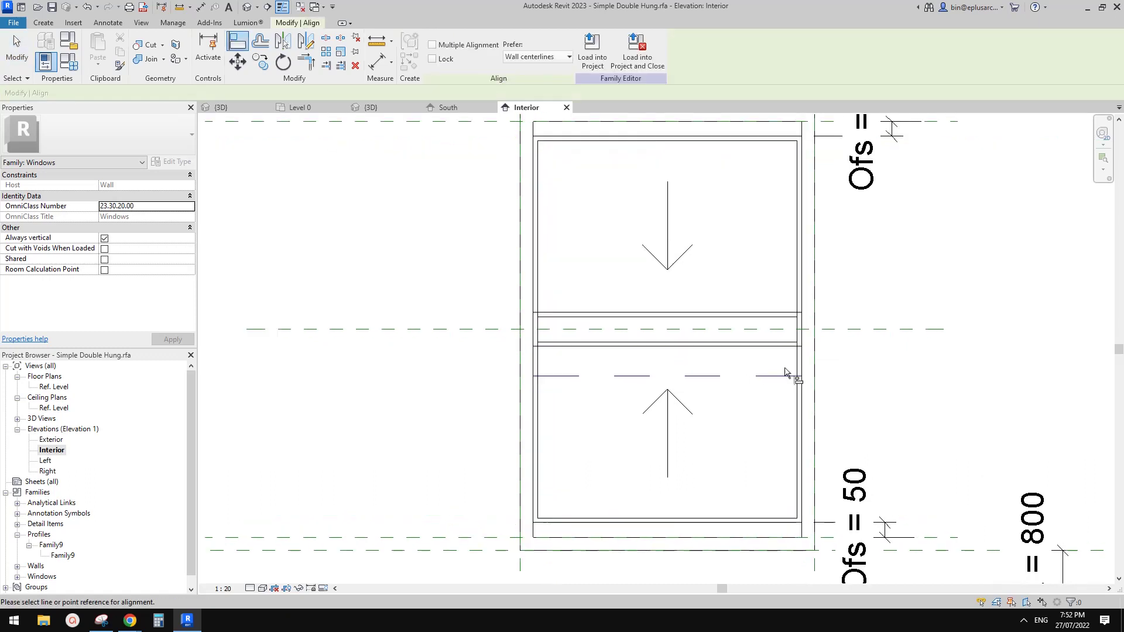
left_click(725, 348)
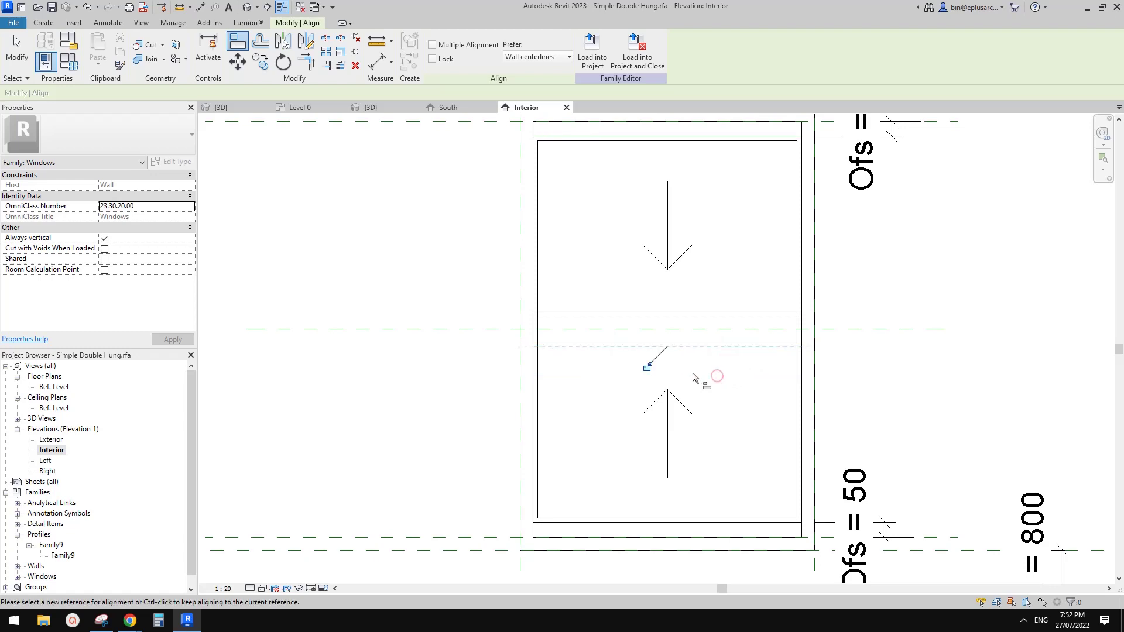
key("Escape")
key("Escape")
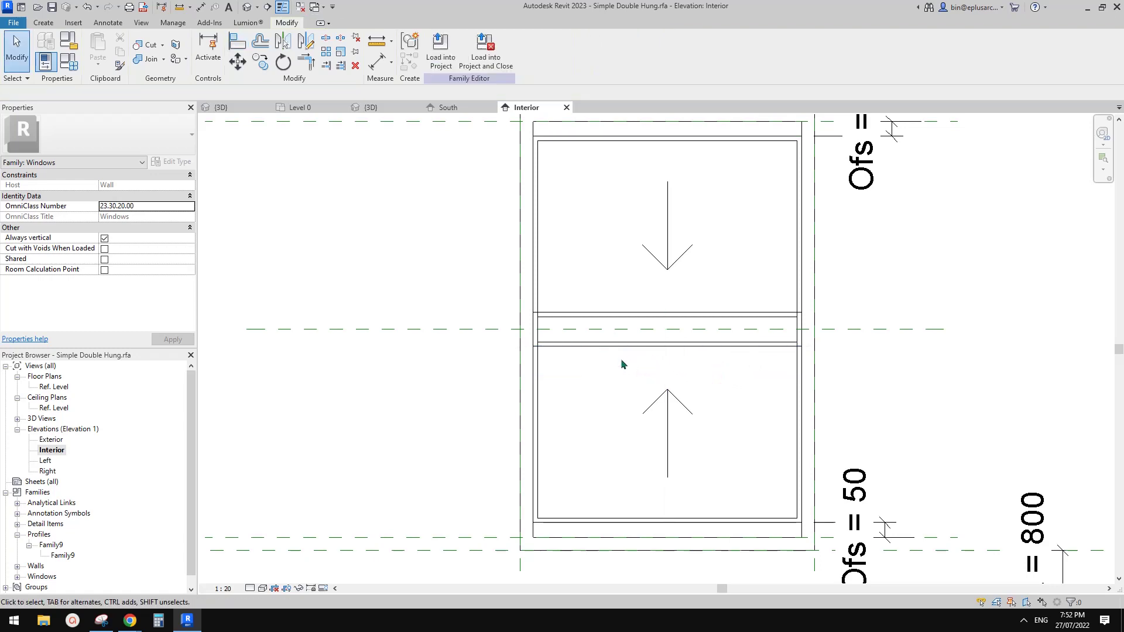
middle_click_drag(621, 360, 638, 358)
key("h")
key("l")
middle_click_drag(431, 330, 470, 333)
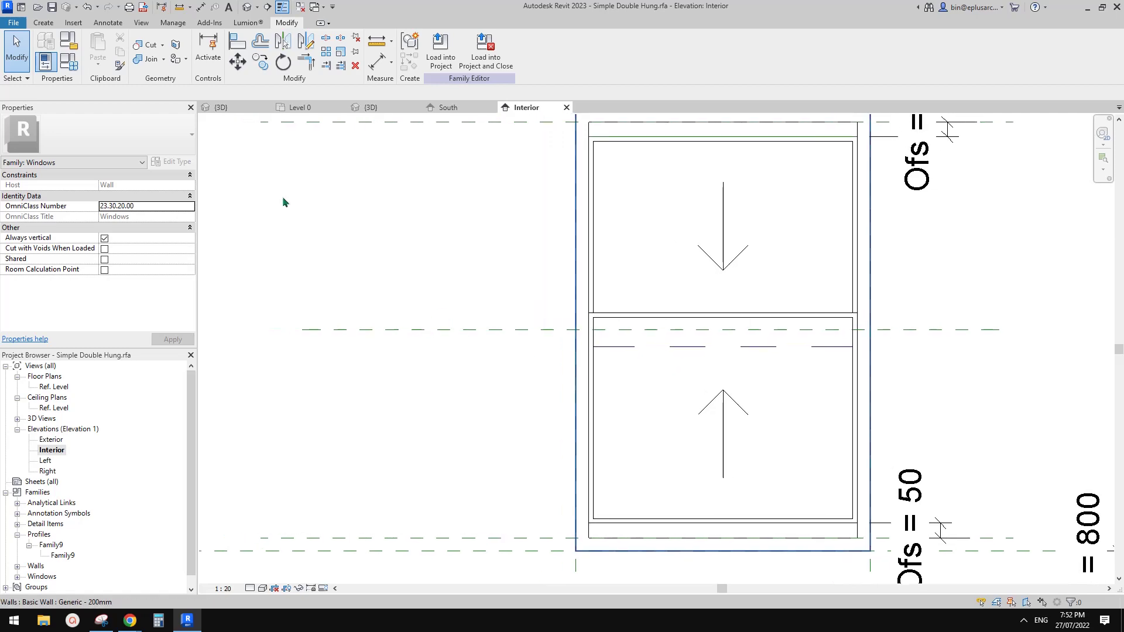
Test Ofs (default) at 100 and 20, then settle on 200 in Family Types
left_click(69, 61)
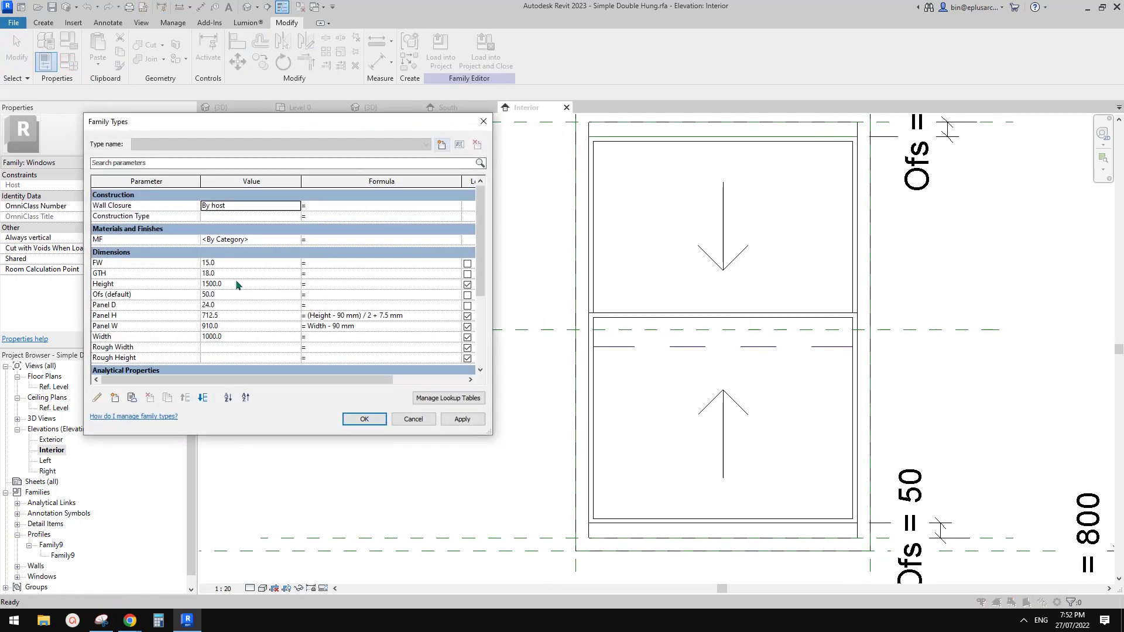
left_click(237, 295)
type("100")
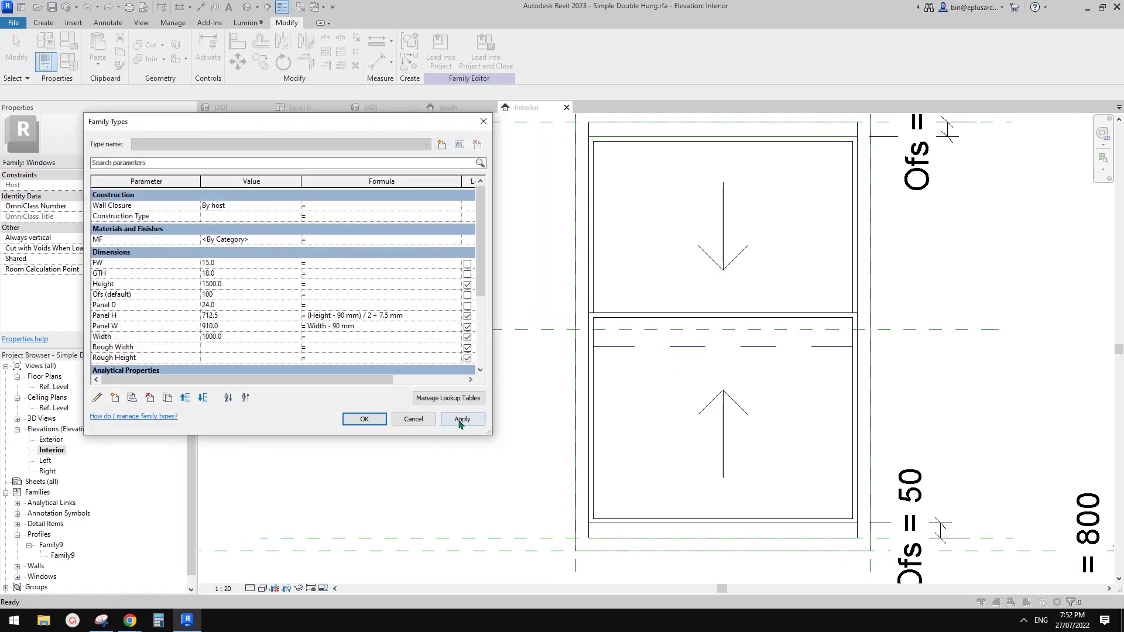
left_click(462, 419)
left_click(241, 294)
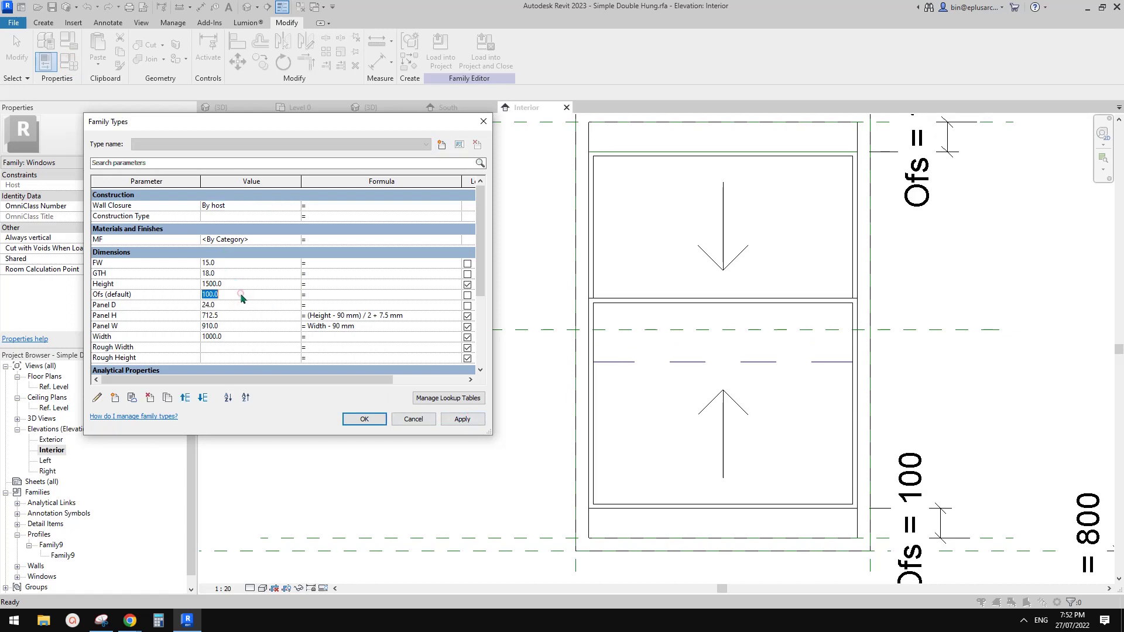
type("20")
left_click(462, 419)
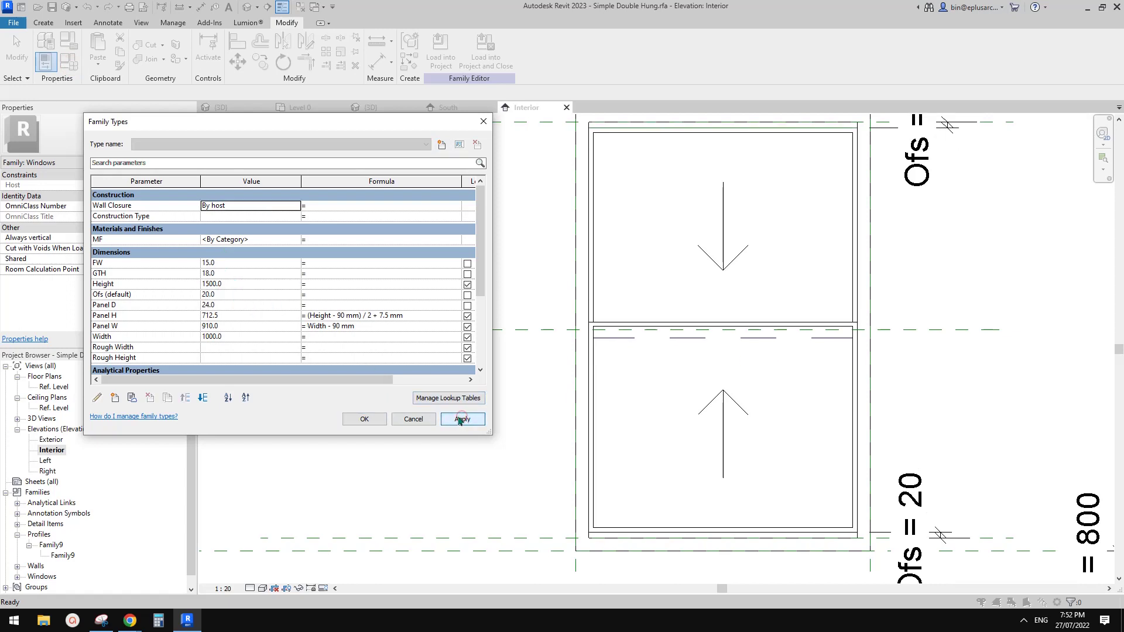
left_click(235, 293)
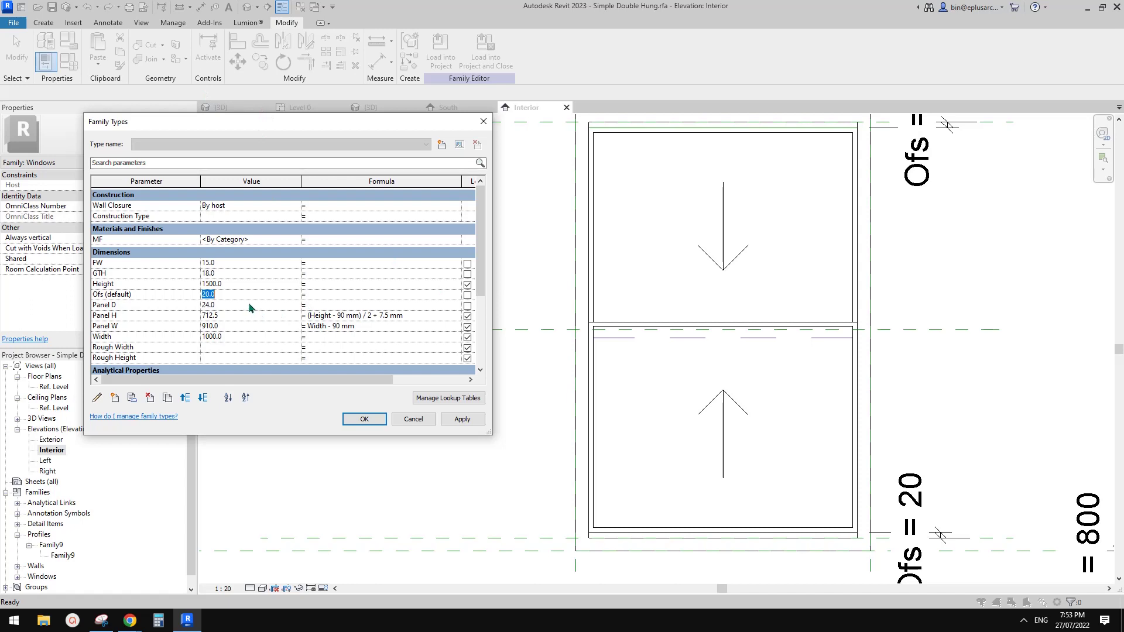
left_click(462, 419)
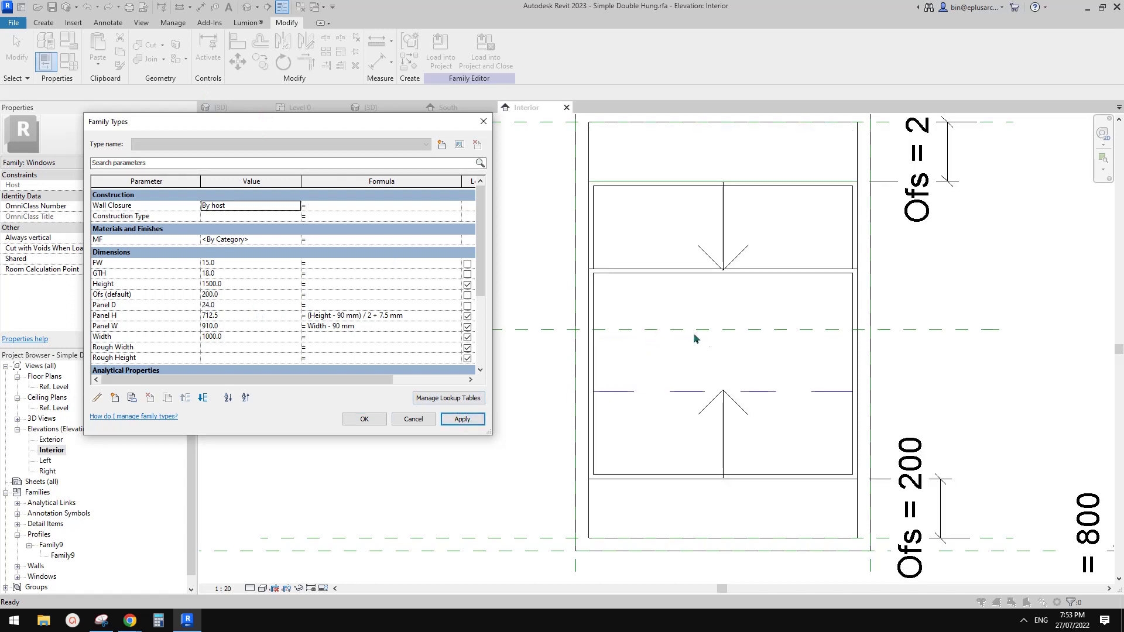
left_click(364, 419)
scroll(585, 392, "down", 2)
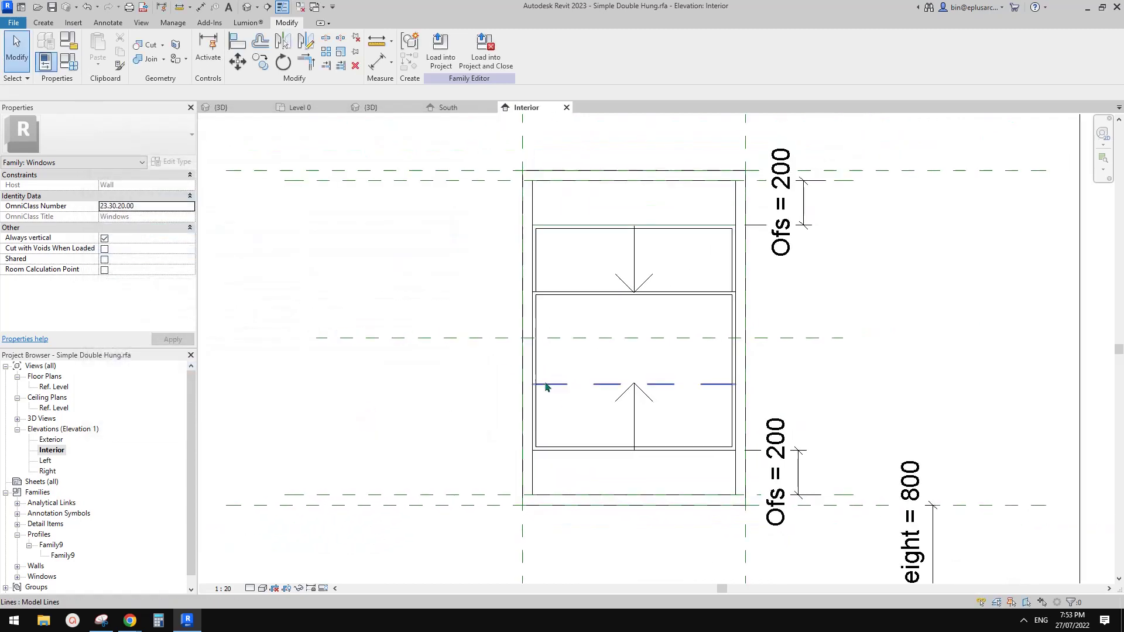
Open the Exterior elevation and check the upper and lower sash selections
middle_click_drag(555, 374, 549, 376)
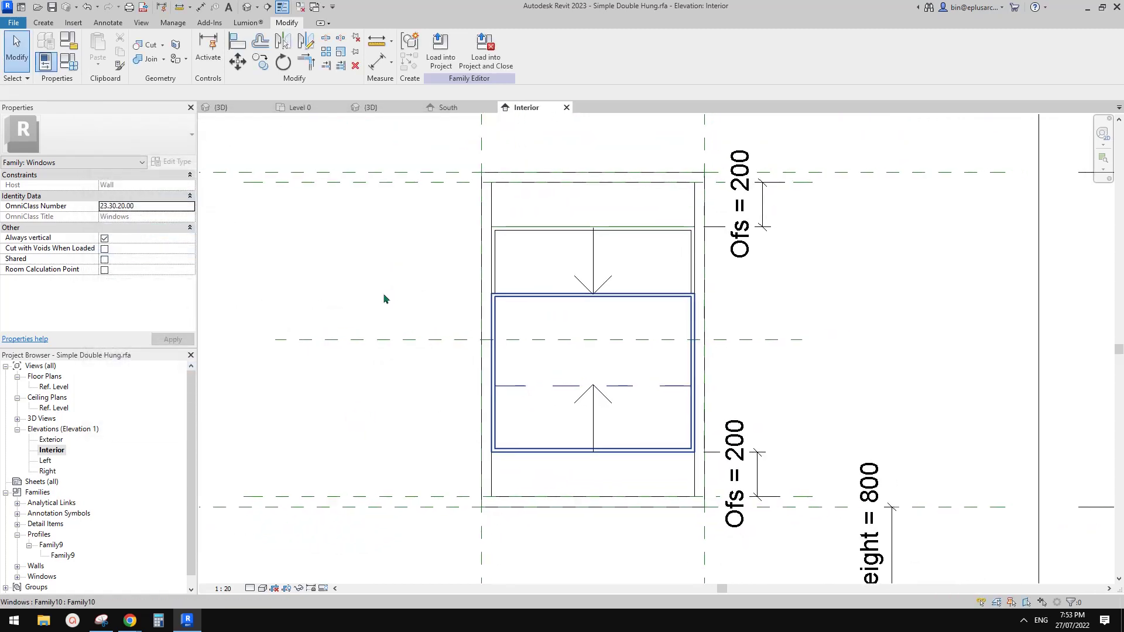
double_click(52, 439)
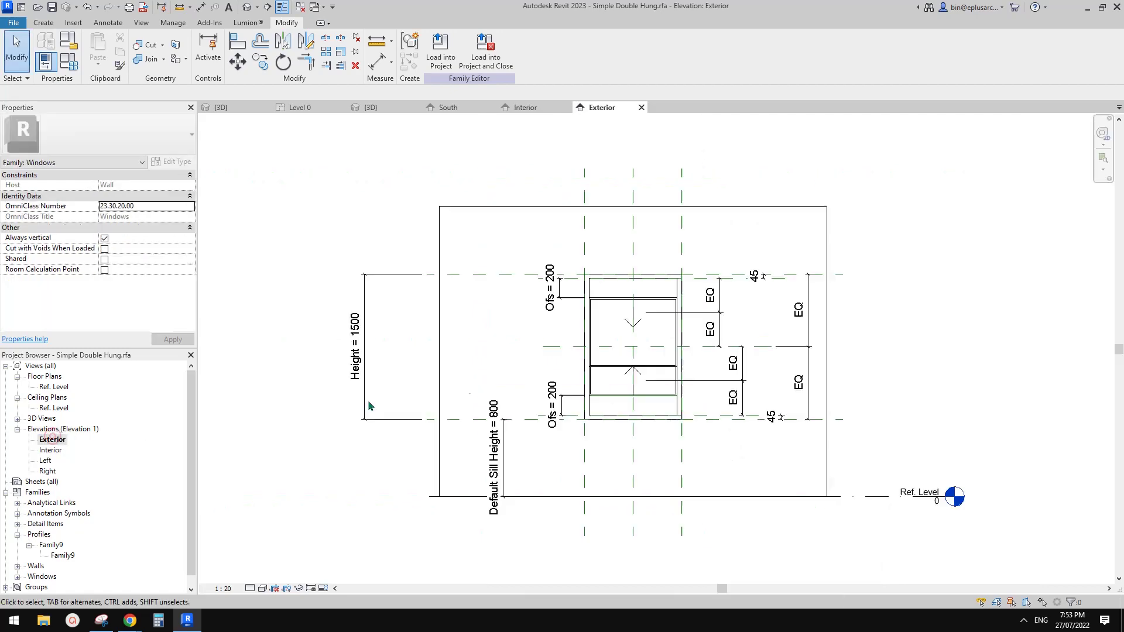
scroll(644, 351, "up", 3)
left_click(565, 274)
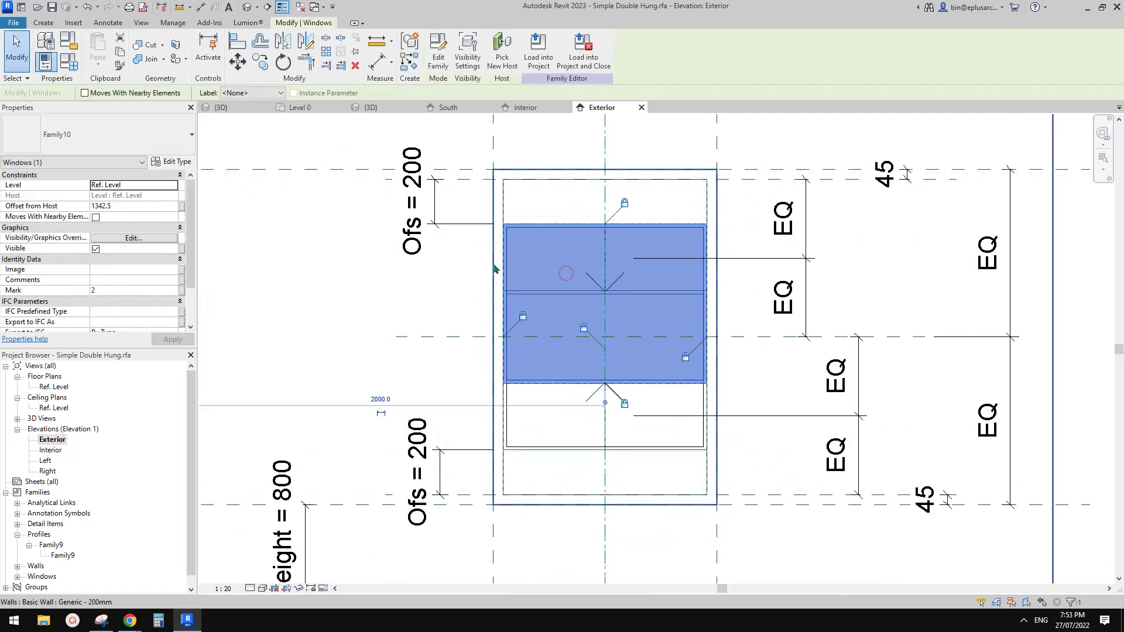
key("Escape")
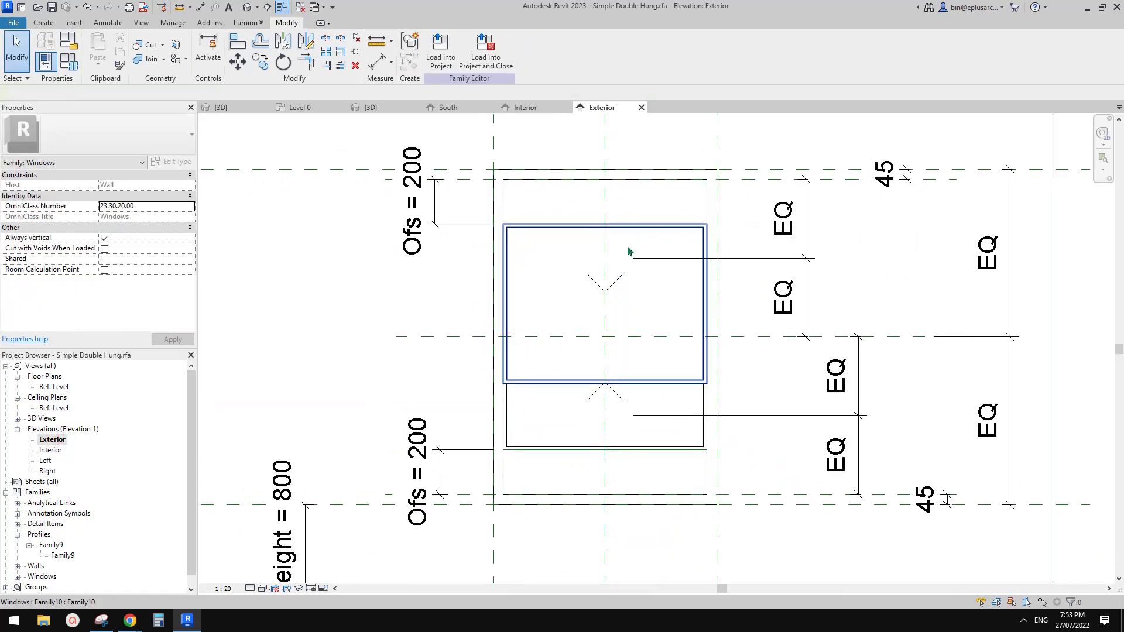
left_click(566, 255)
key("Escape")
left_click(664, 401)
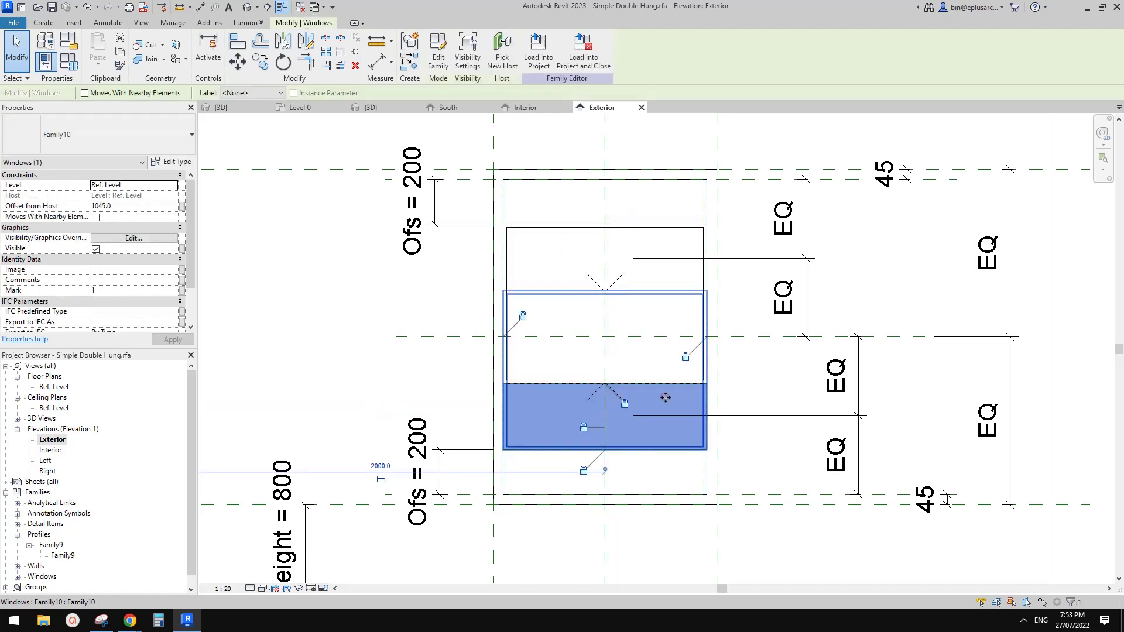
key("Escape")
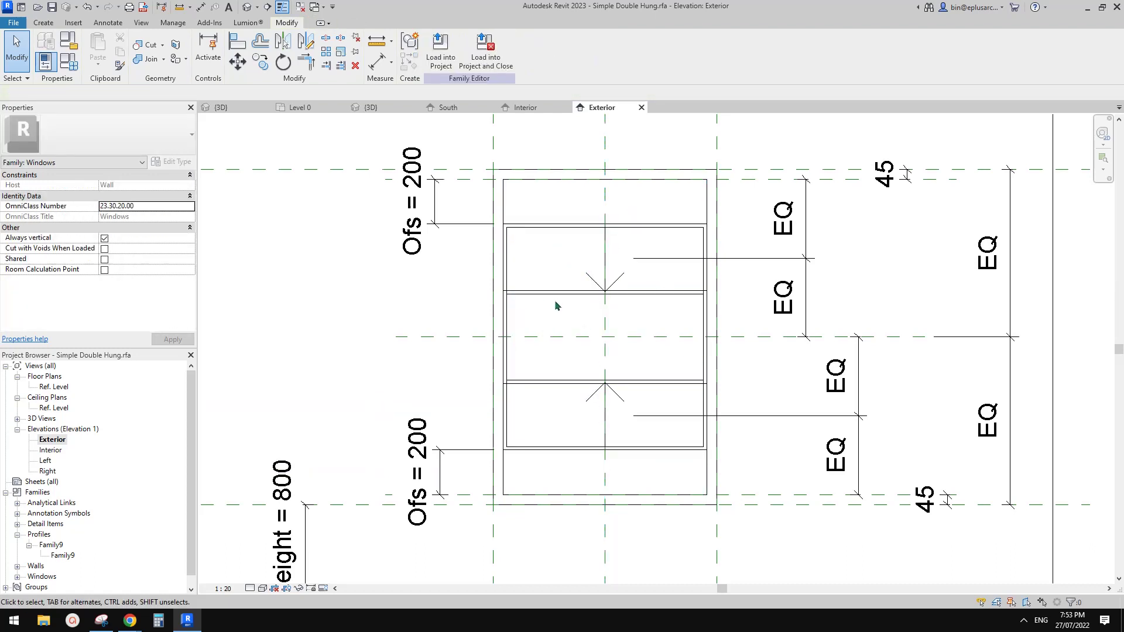
Set the work plane by picking the upper sash, and show the view in wireframe
left_click(43, 22)
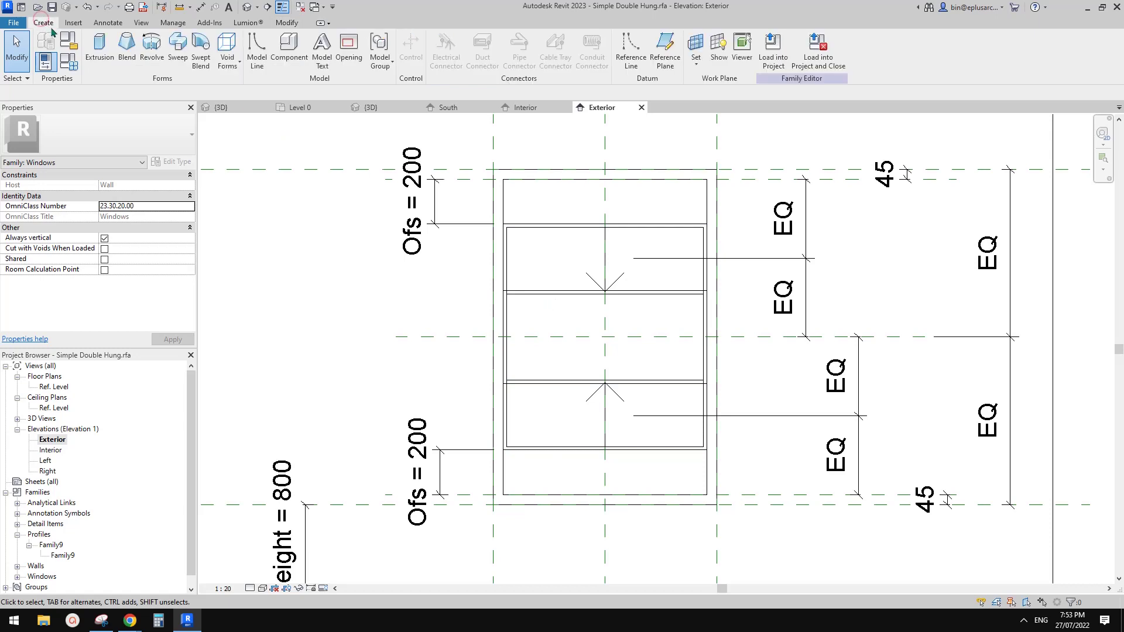
left_click(697, 46)
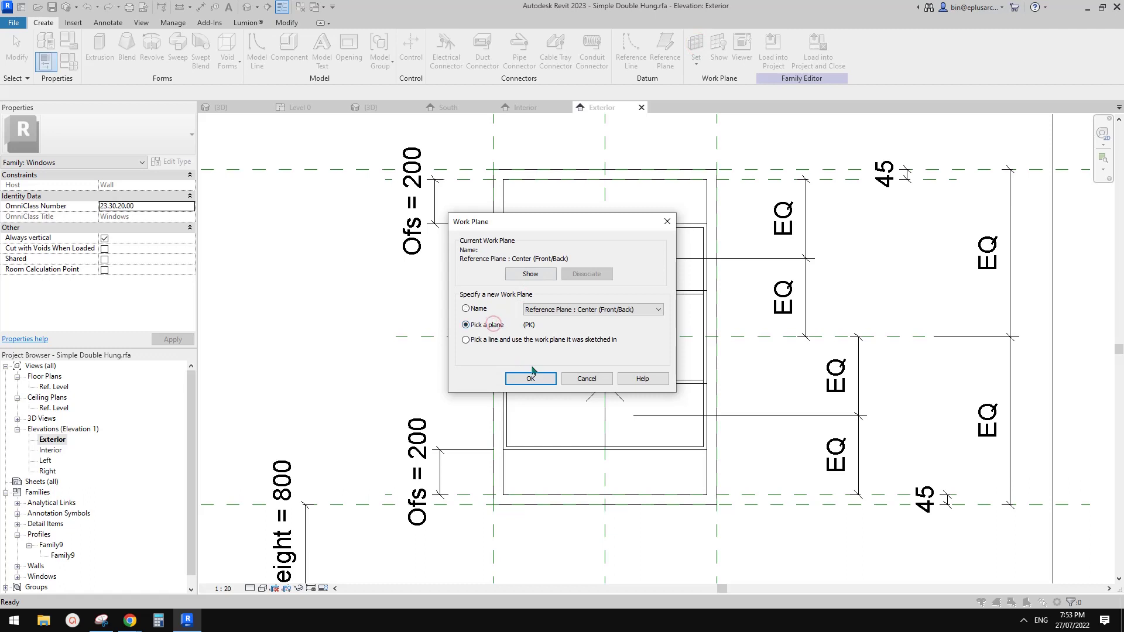
left_click(530, 378)
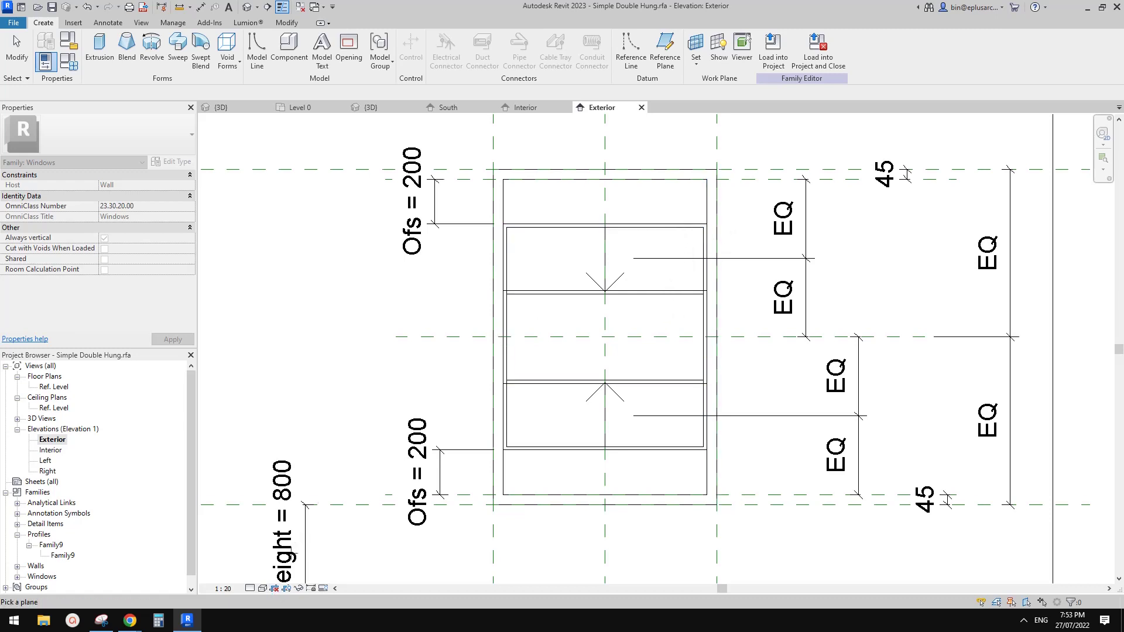
left_click(271, 589)
left_click(275, 540)
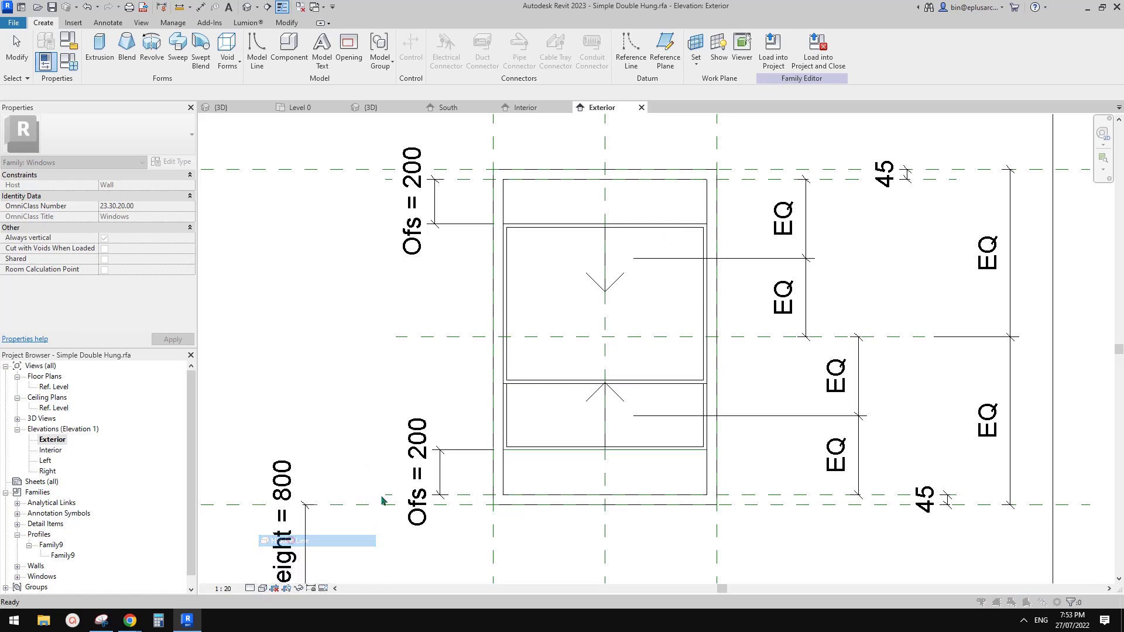
left_click(489, 324)
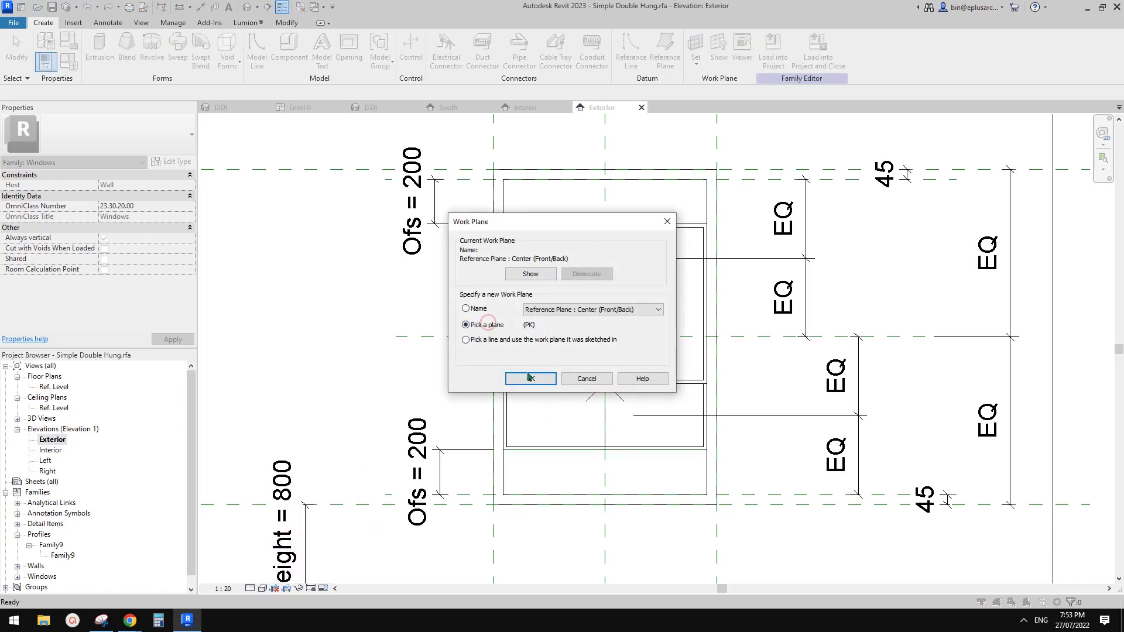
left_click(530, 378)
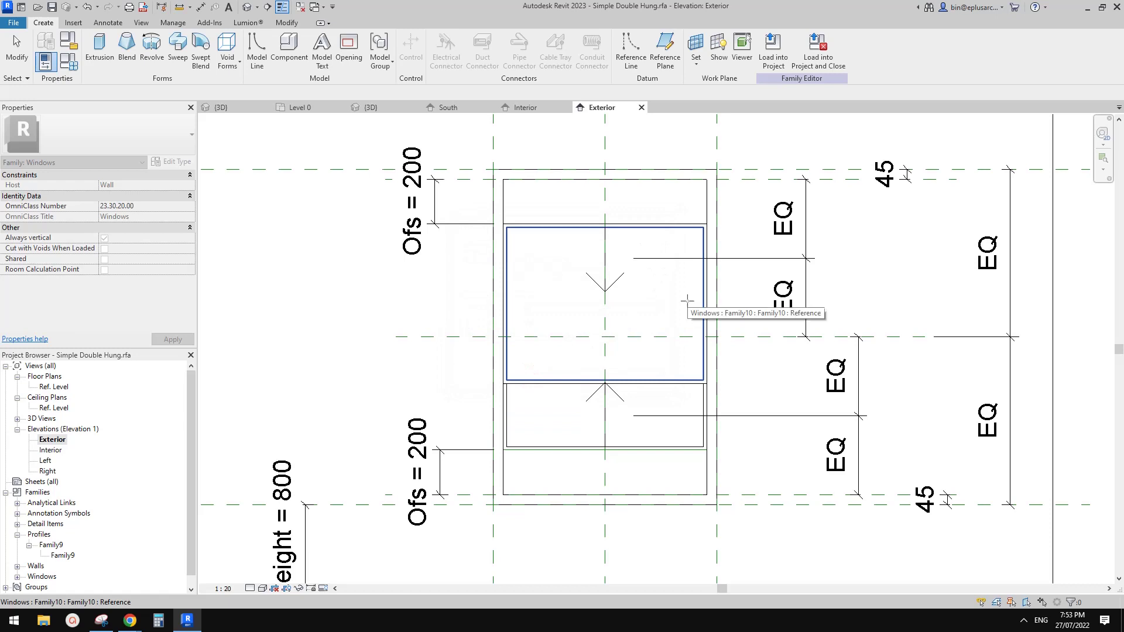
left_click(1026, 602)
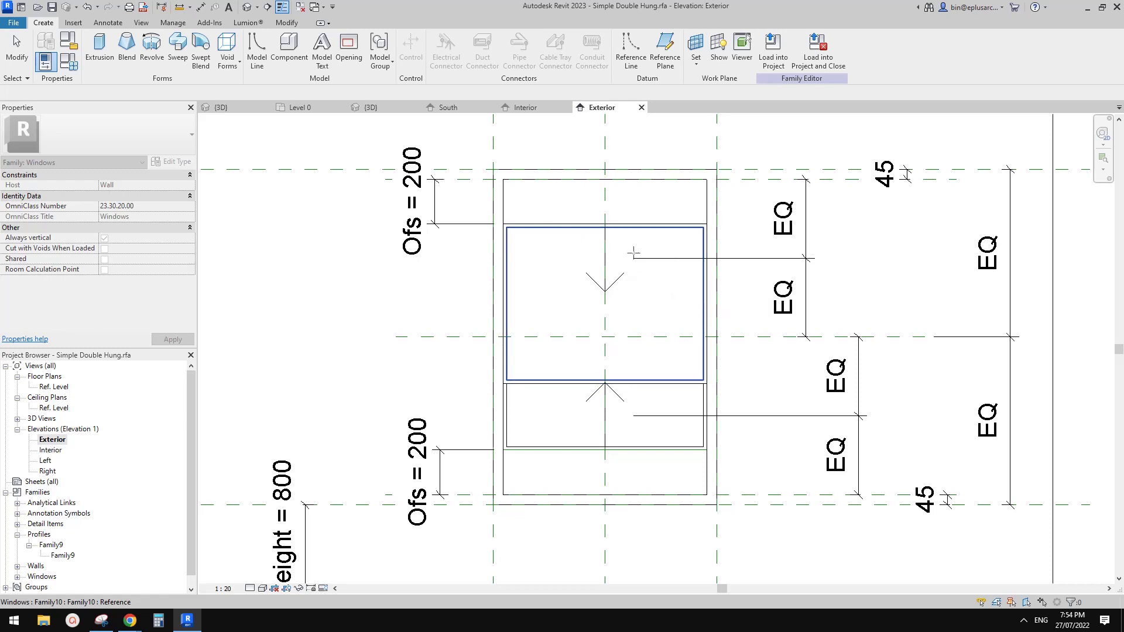
left_click(650, 296)
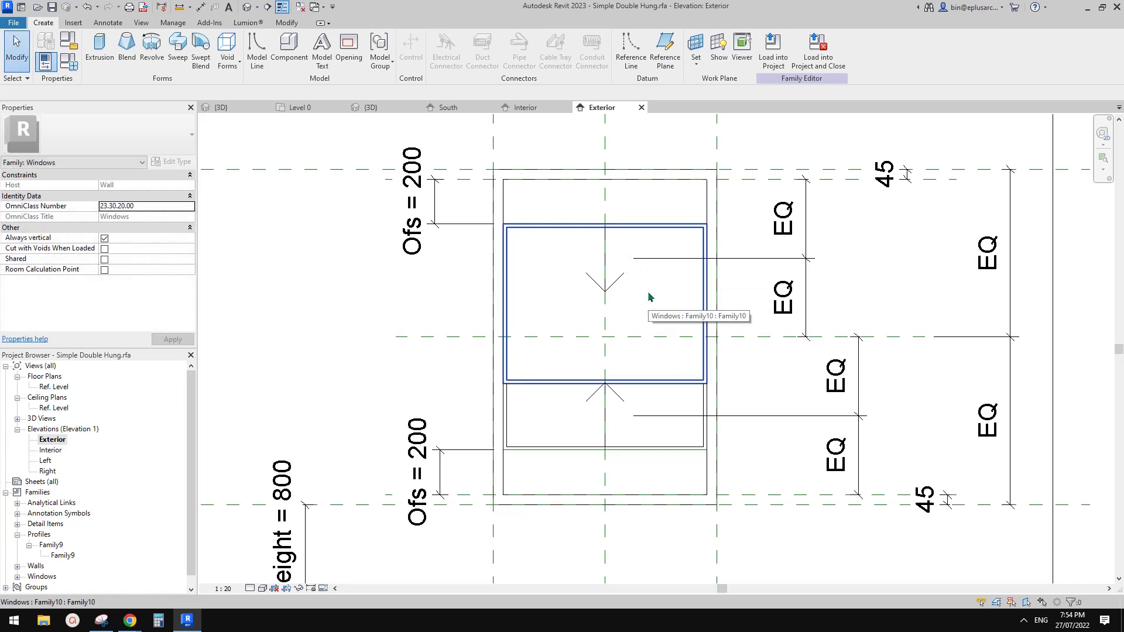
key("f")
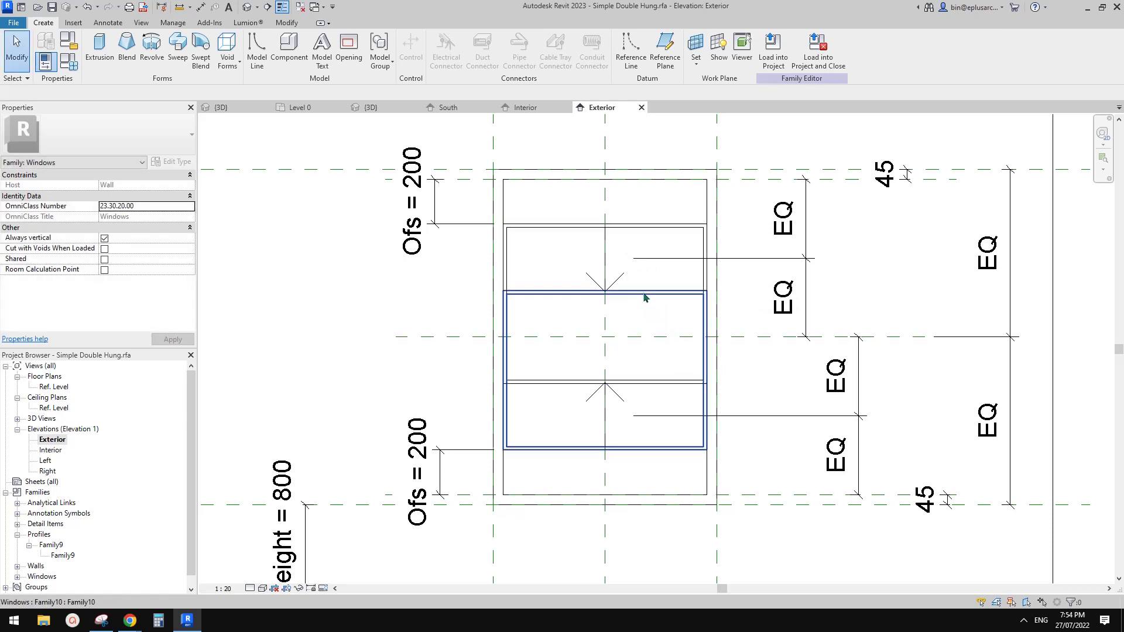
Pick the meeting-rail edges as two 910 mm Hidden Lines model lines and select both
left_click(257, 50)
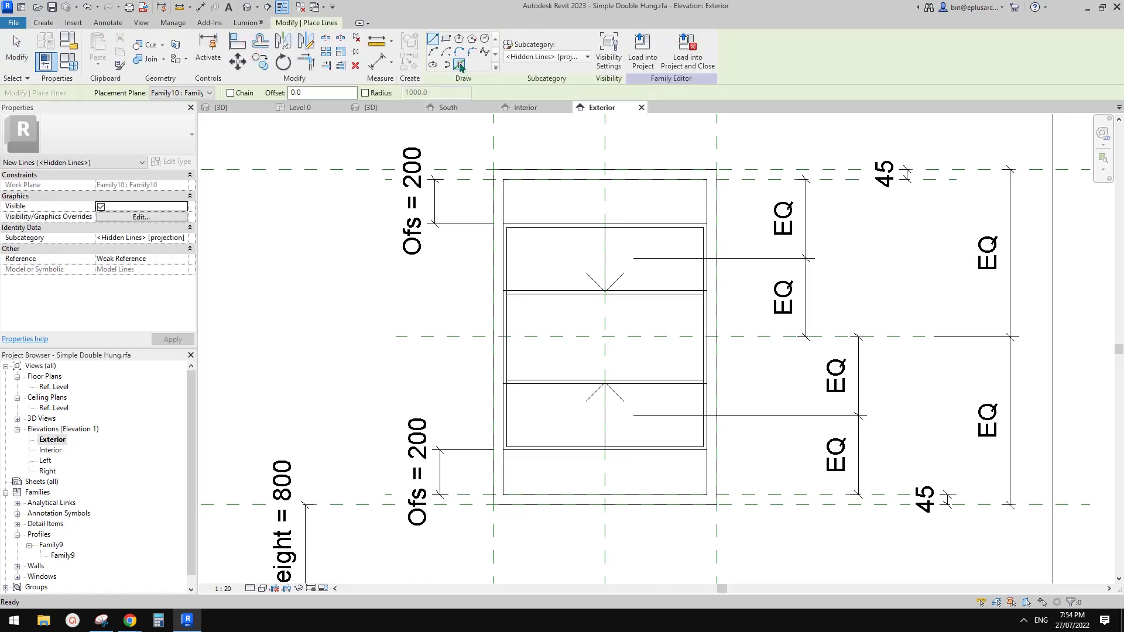
left_click(460, 65)
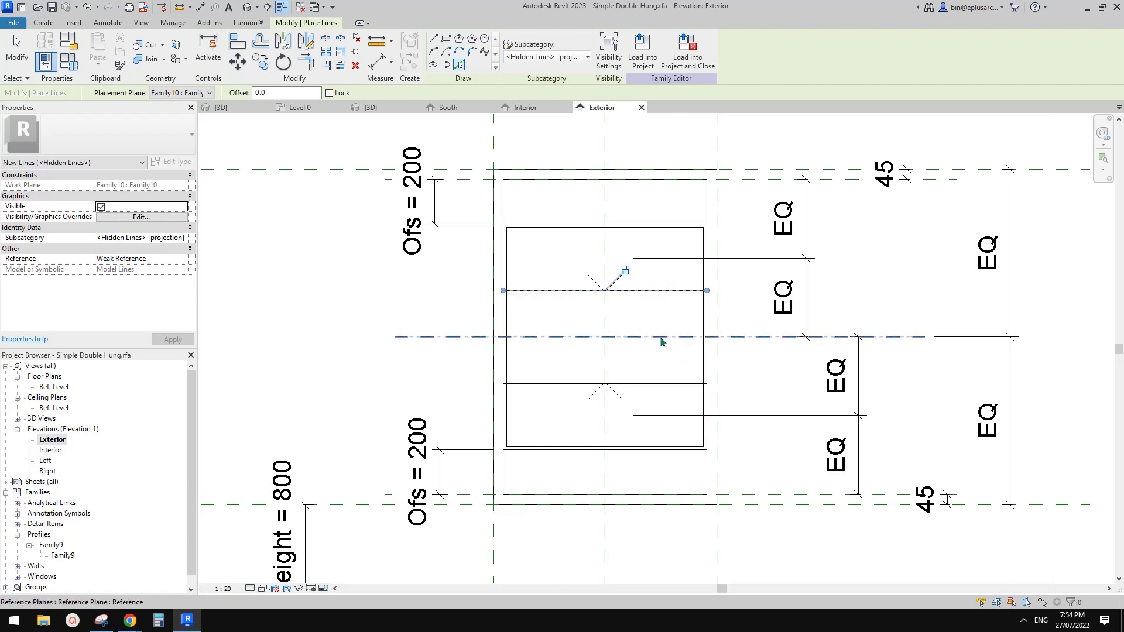
key("Escape")
left_click(670, 289)
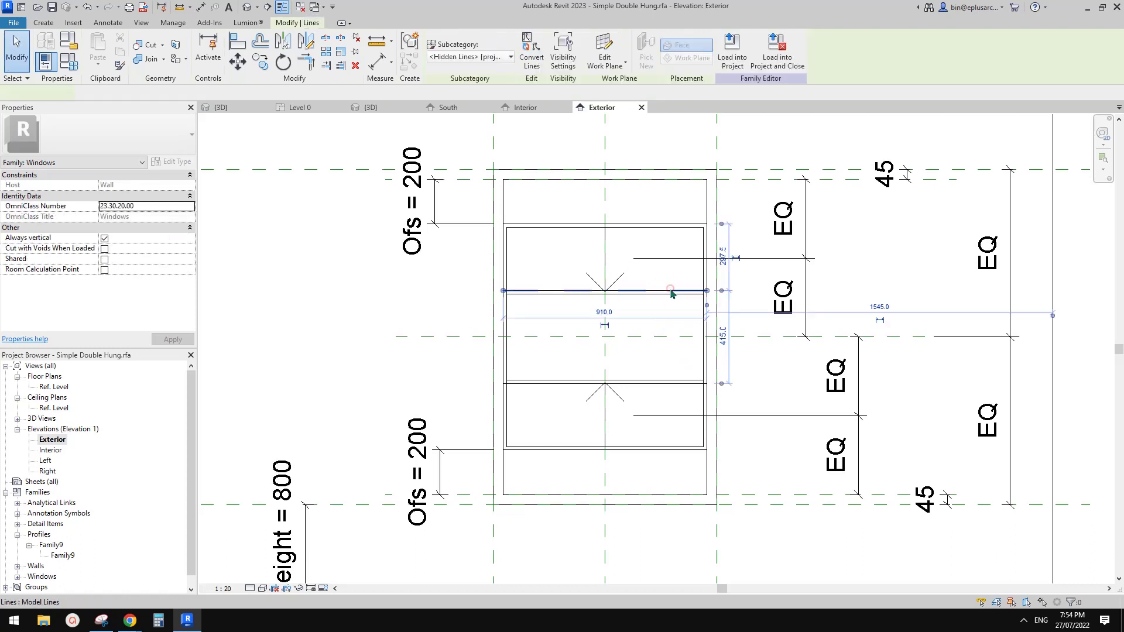
left_click(709, 199, "ctrl")
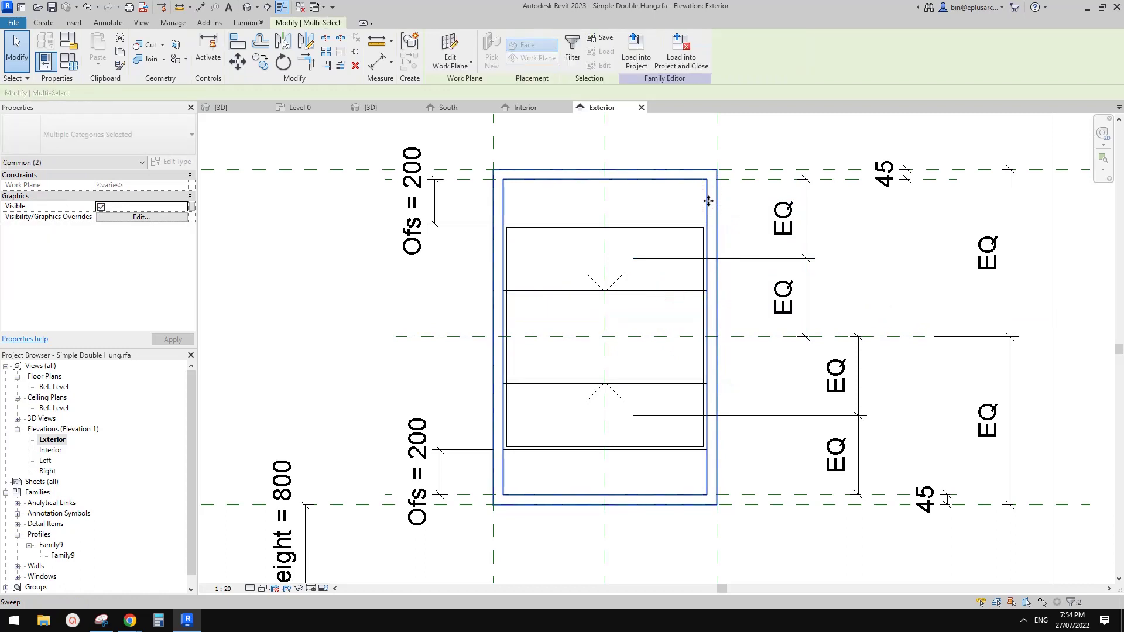
Isolate the two hidden lines together with the upper sash using HI
left_click(667, 300, "ctrl")
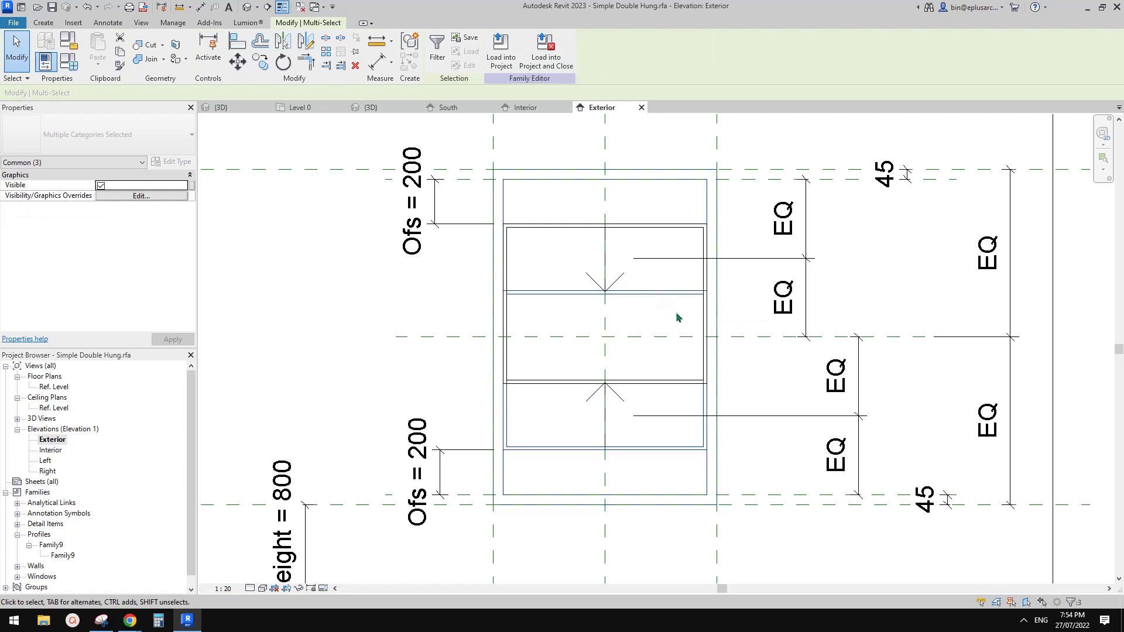
key("h")
key("i")
key("Escape")
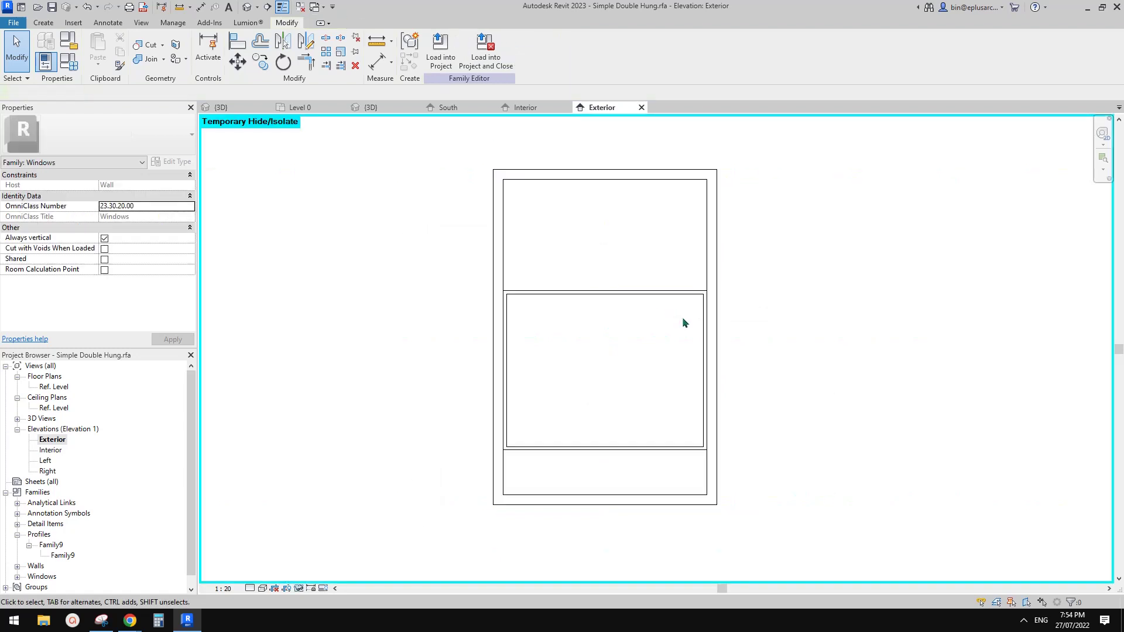
Align and lock the line ends and dashed rail line to the sash edges, then unhide everything
key("a")
key("l")
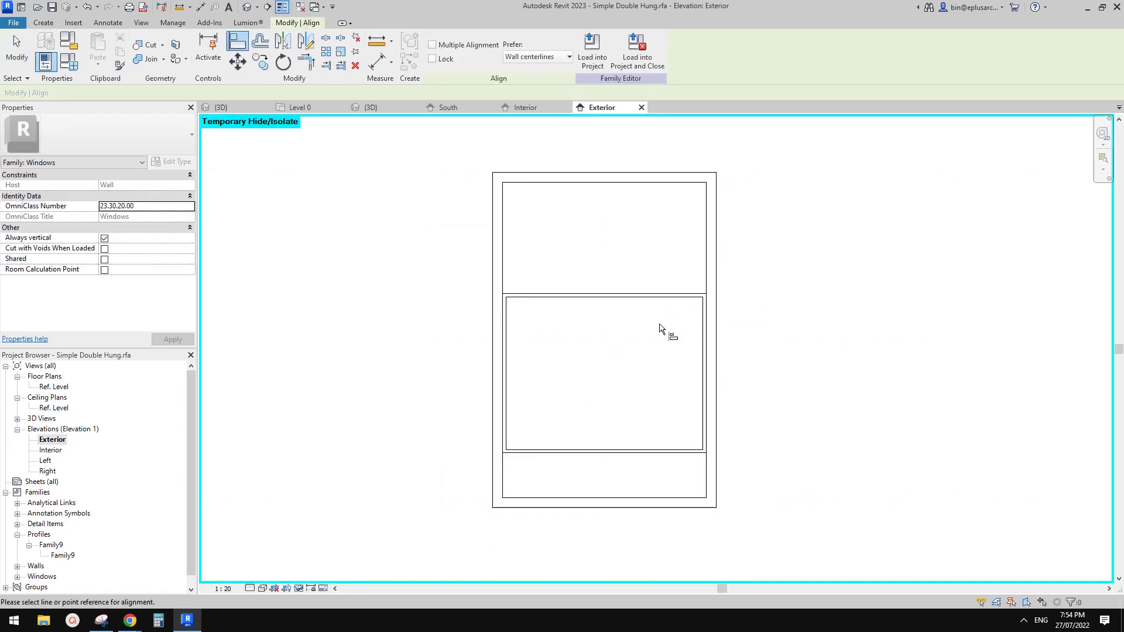
left_click(705, 239)
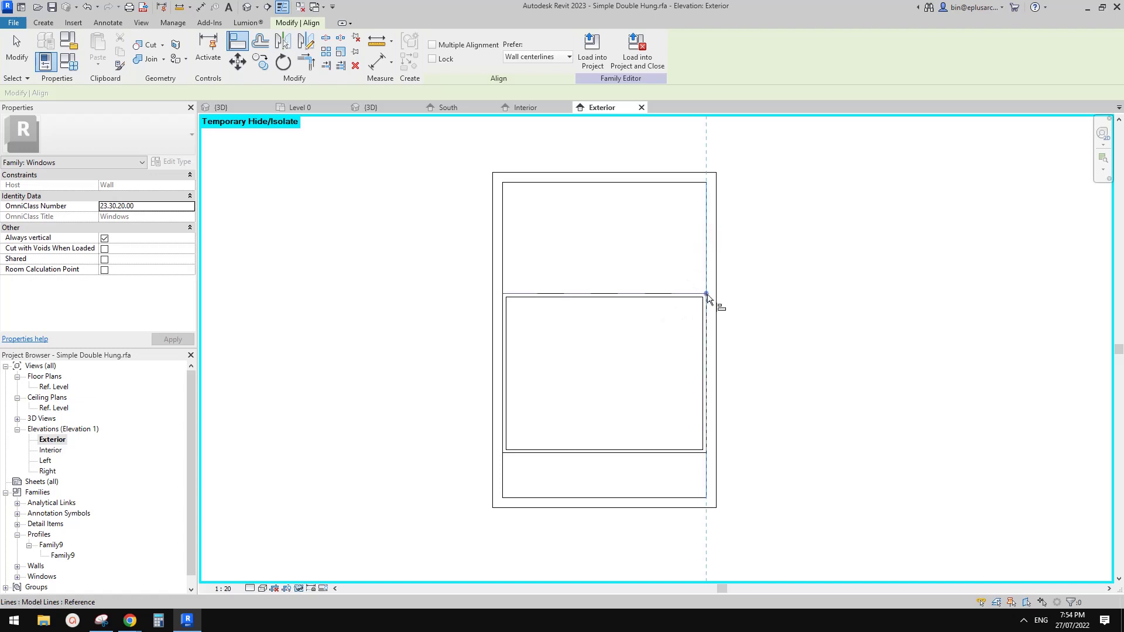
left_click(706, 297)
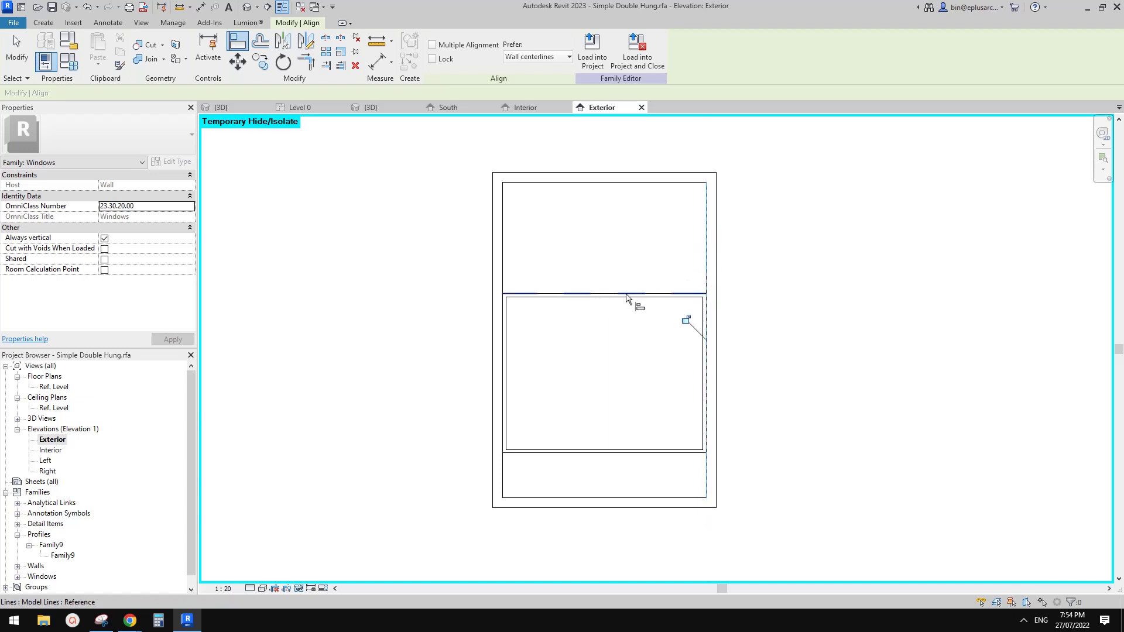
left_click(504, 237)
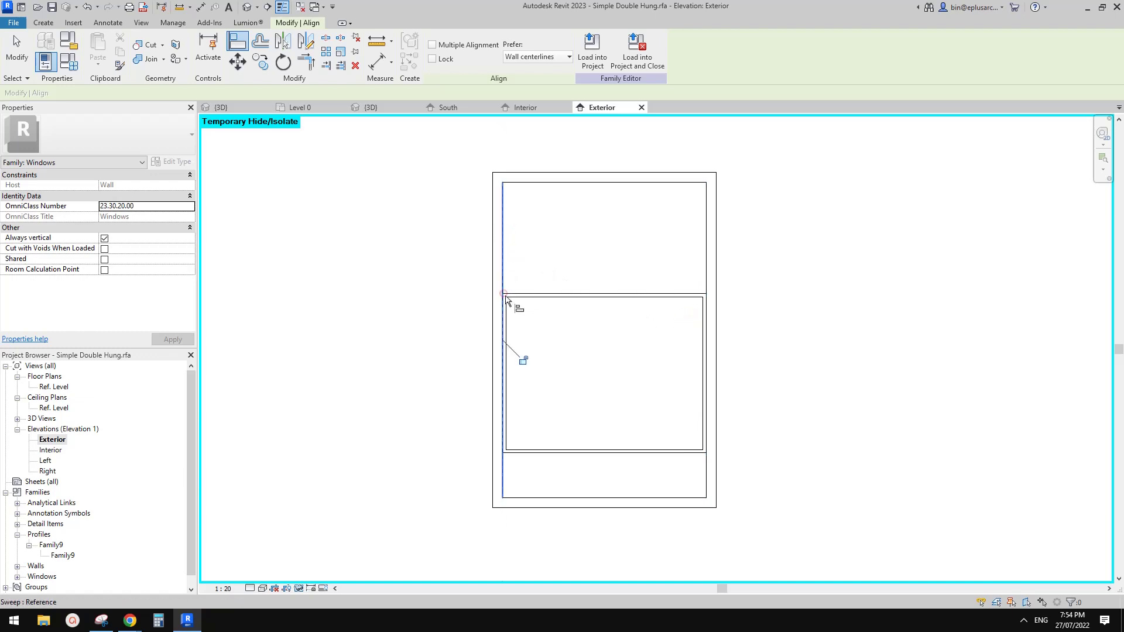
left_click(523, 360)
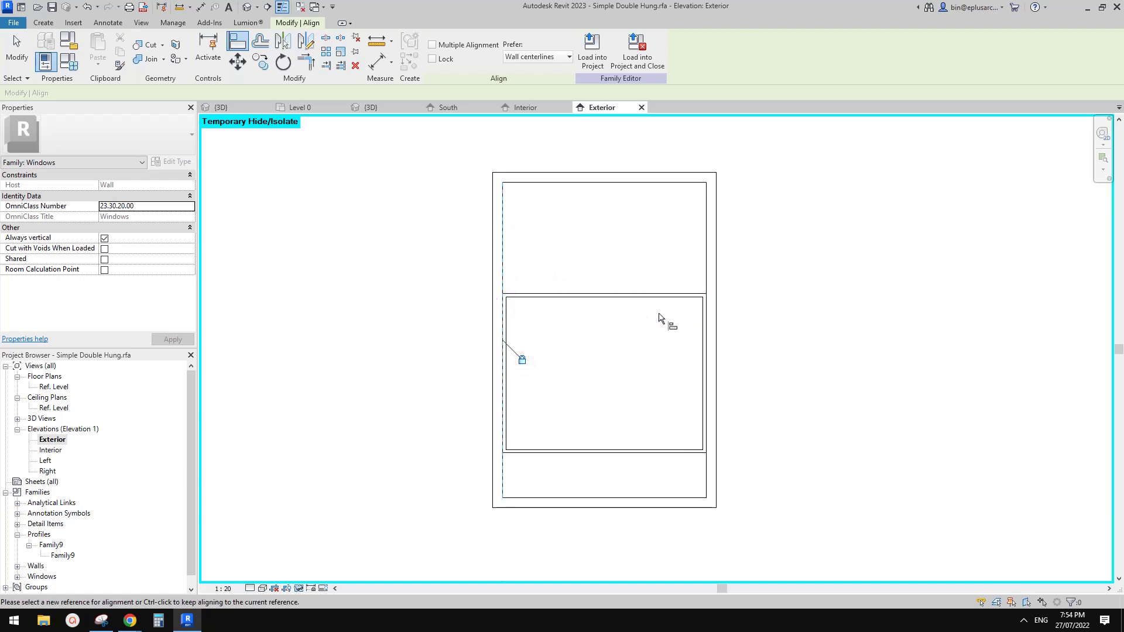
left_click(620, 294)
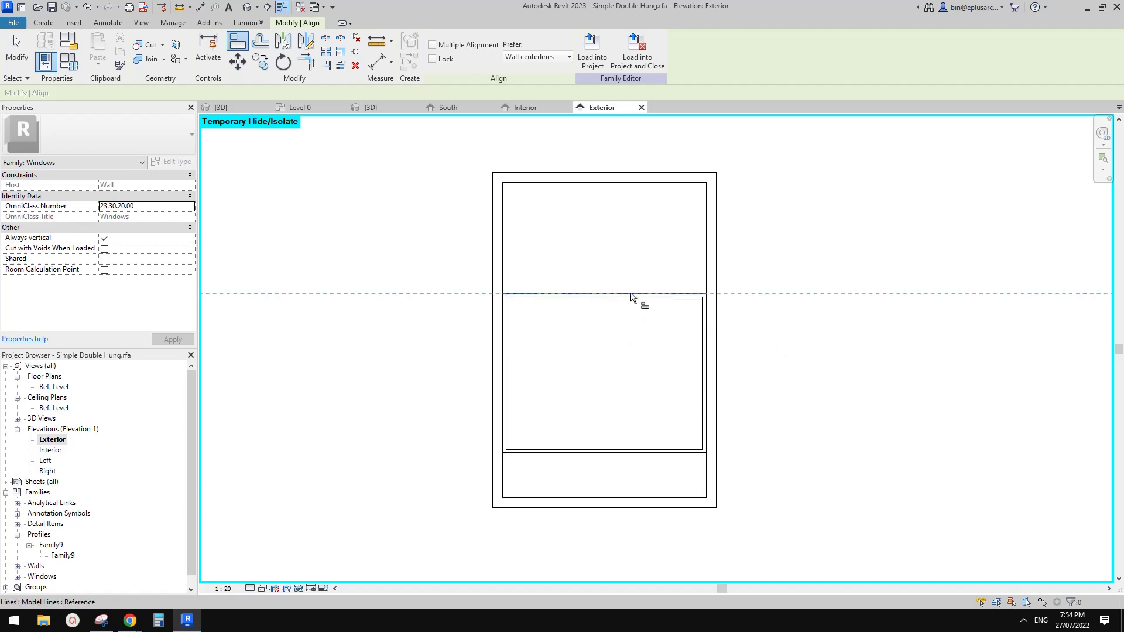
left_click(625, 274)
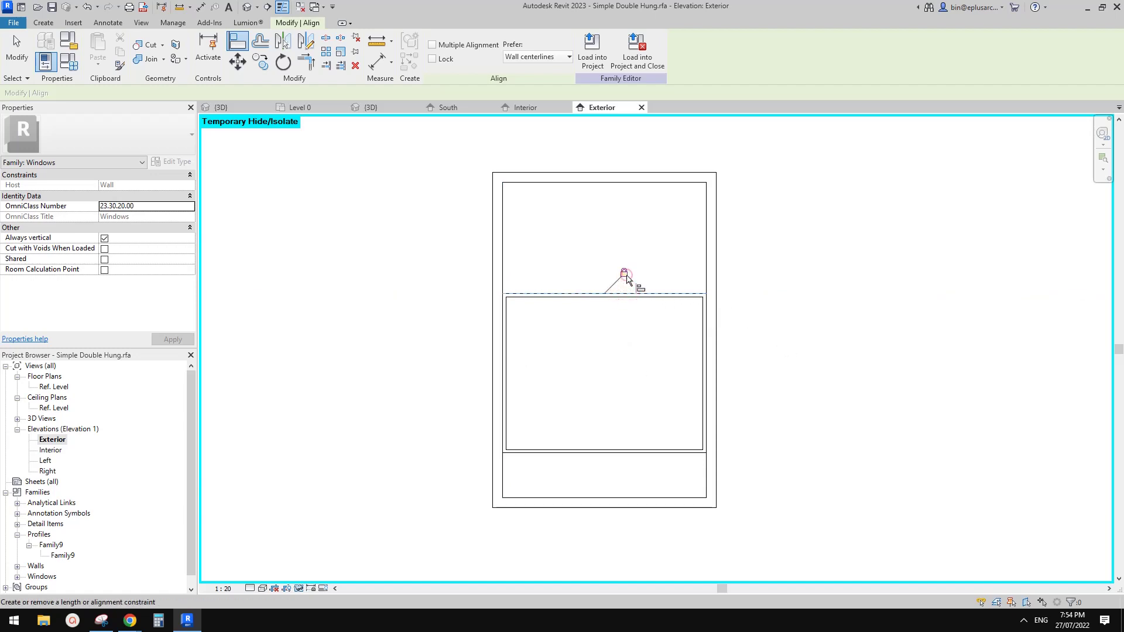
key("r")
key("Escape")
middle_click_drag(457, 283, 540, 302)
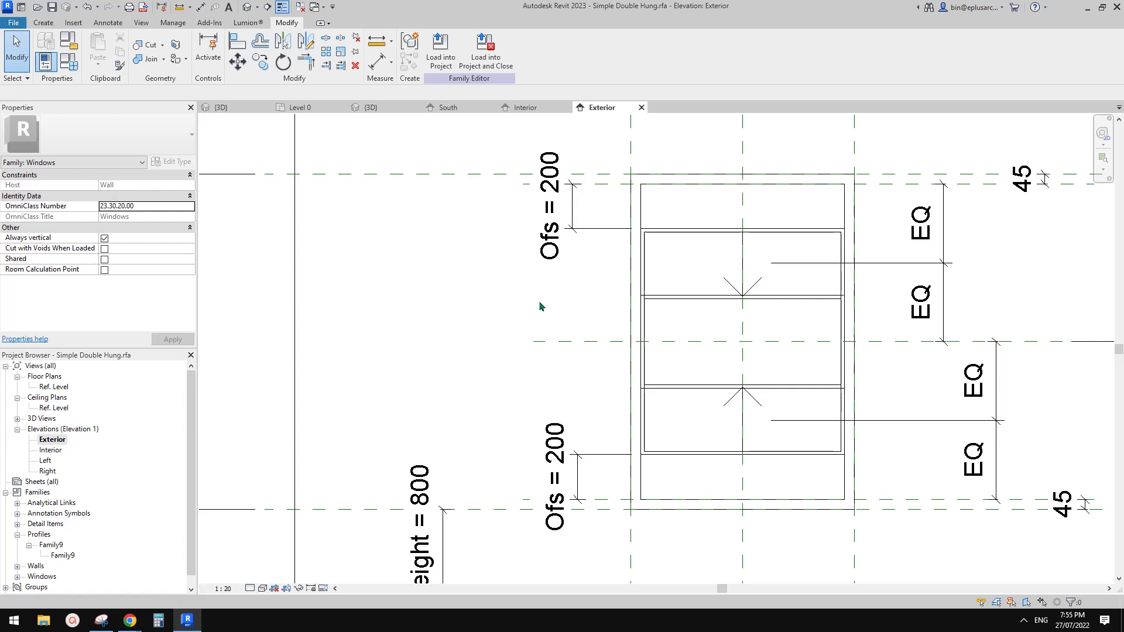
middle_click_drag(523, 314, 525, 317)
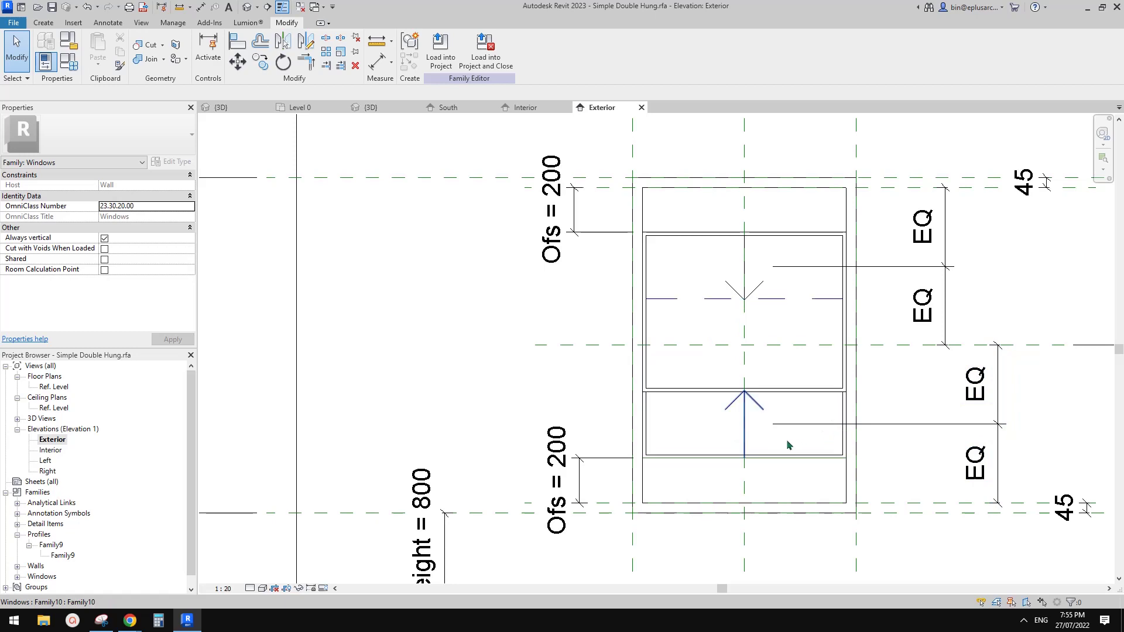
Set Ofs (default) to 100 in Family Types and load the family into the project
left_click(69, 62)
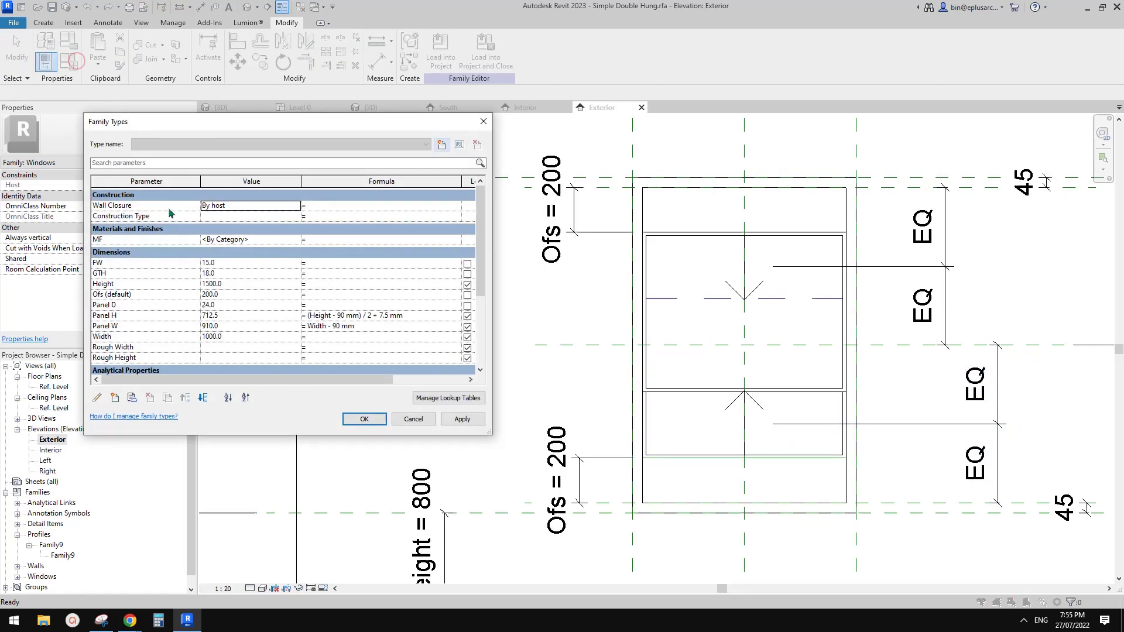
left_click(237, 295)
type("100")
left_click(462, 419)
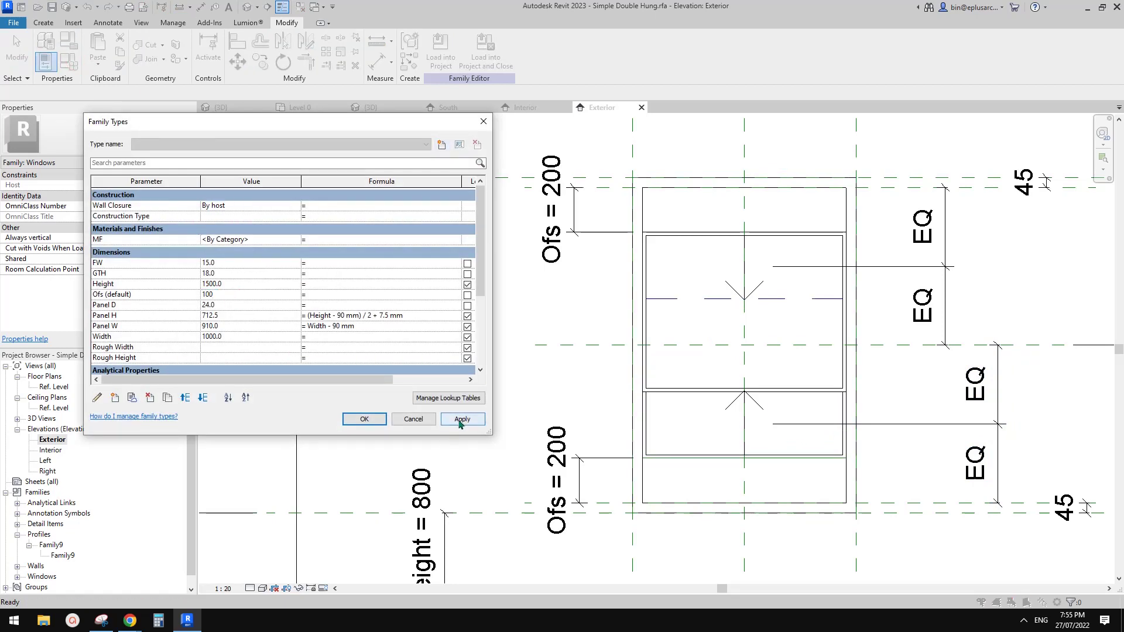
left_click(364, 419)
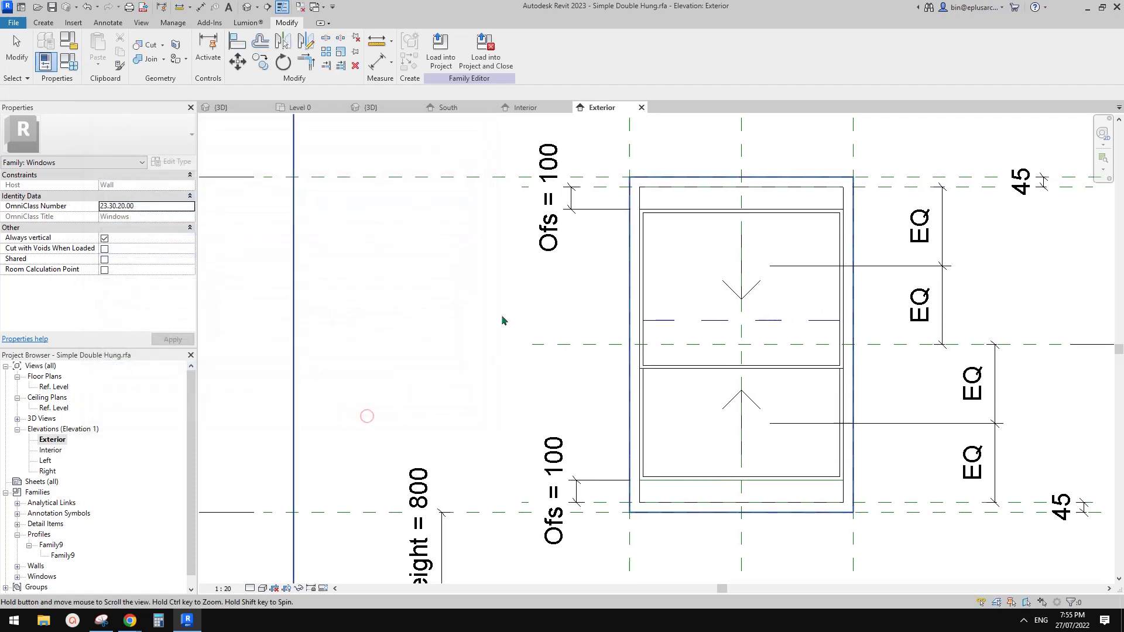
left_click(440, 57)
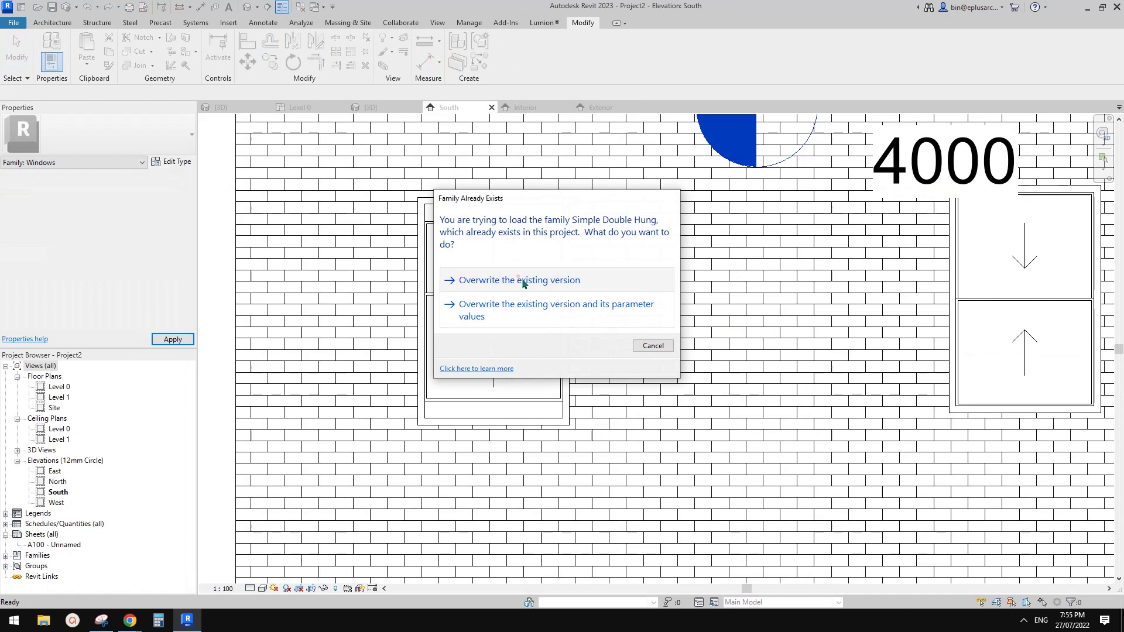
Overwrite the existing window family and set the South elevation scale to 1 : 20
left_click(522, 282)
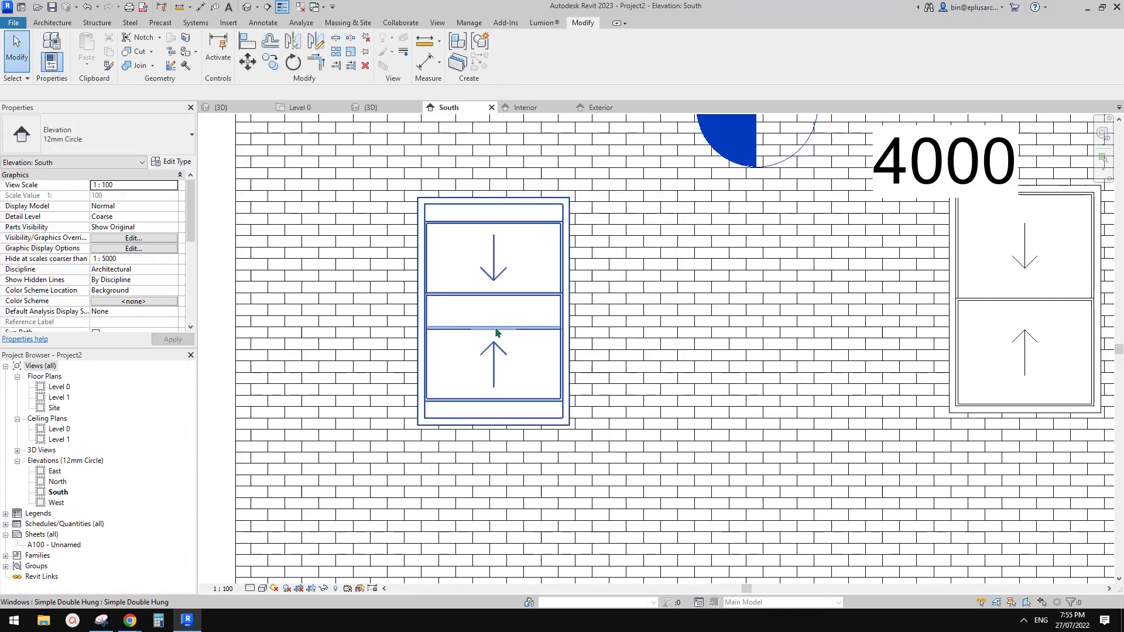
left_click(223, 588)
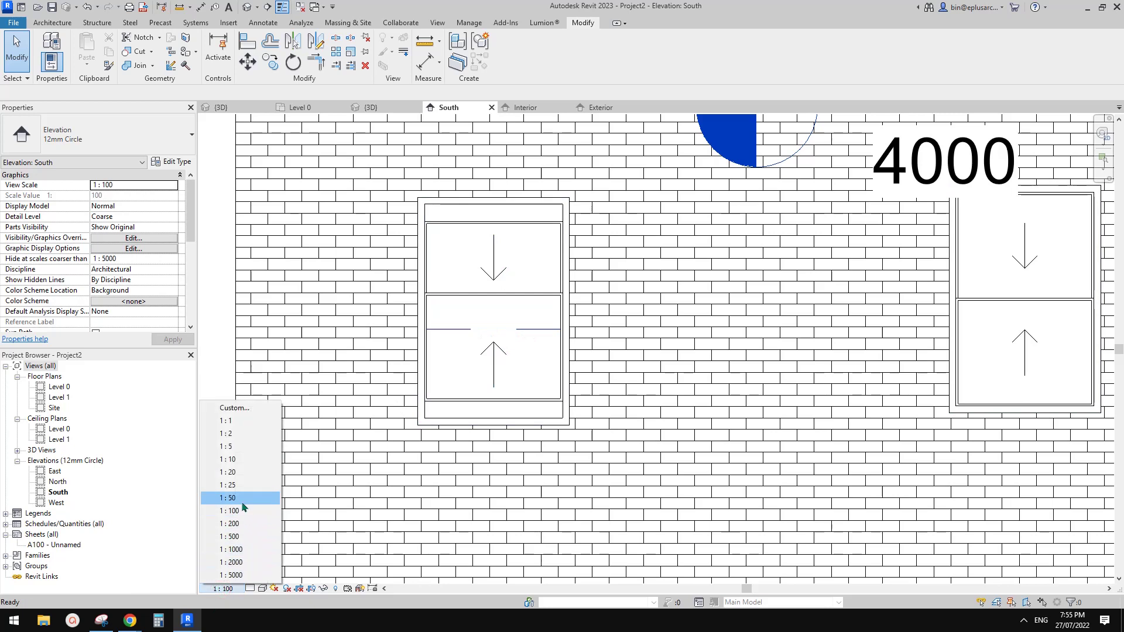
left_click(234, 498)
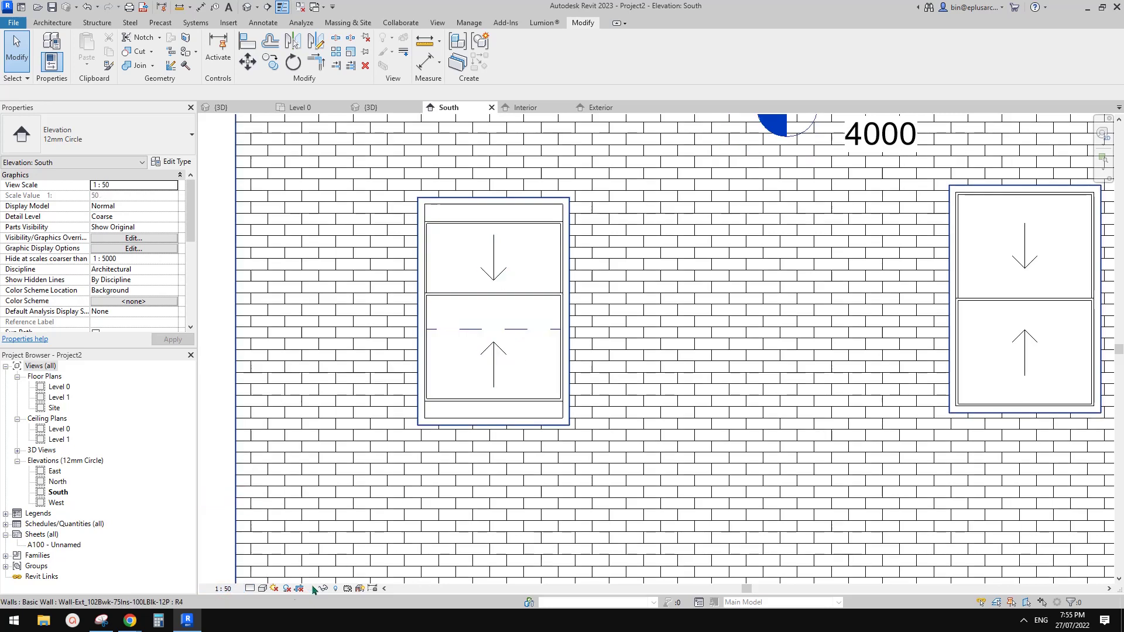
left_click(223, 588)
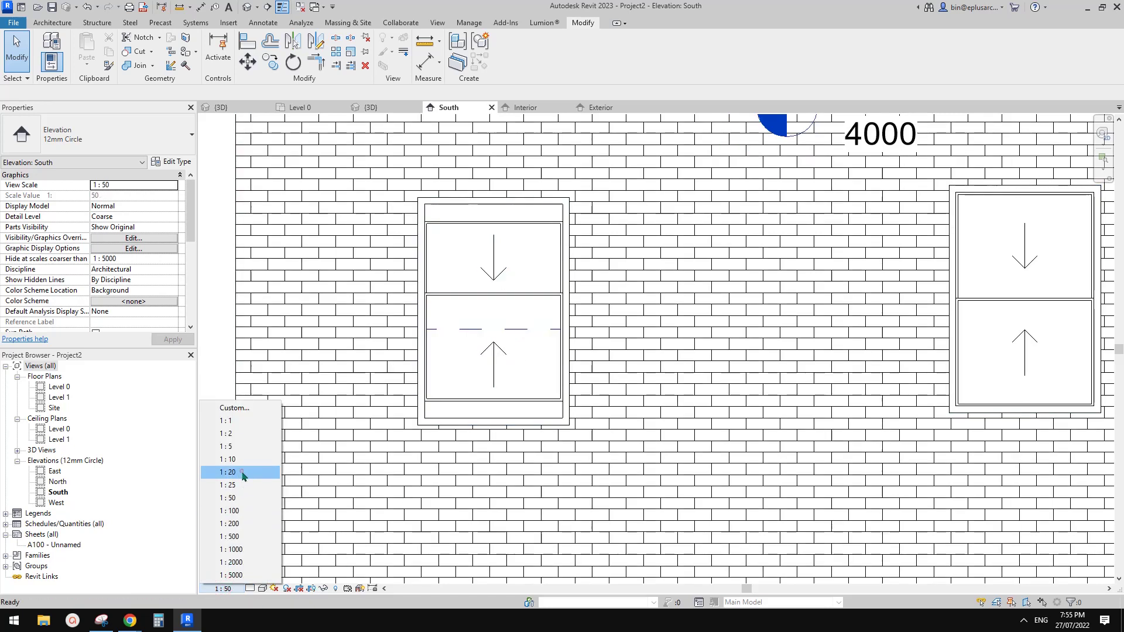
left_click(241, 470)
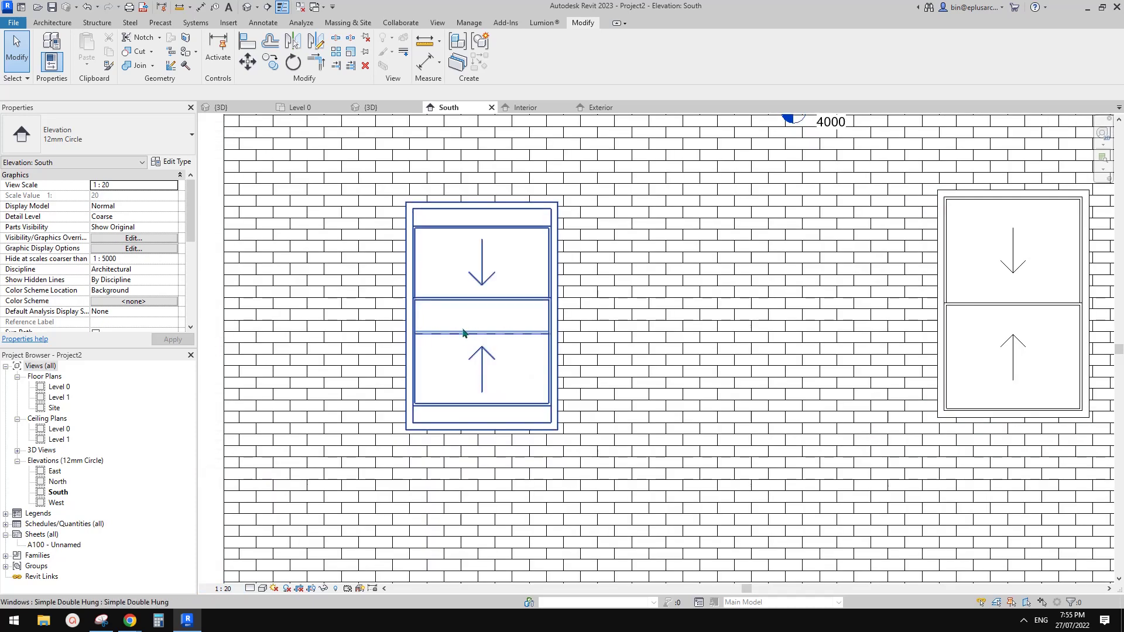
scroll(577, 351, "down", 2)
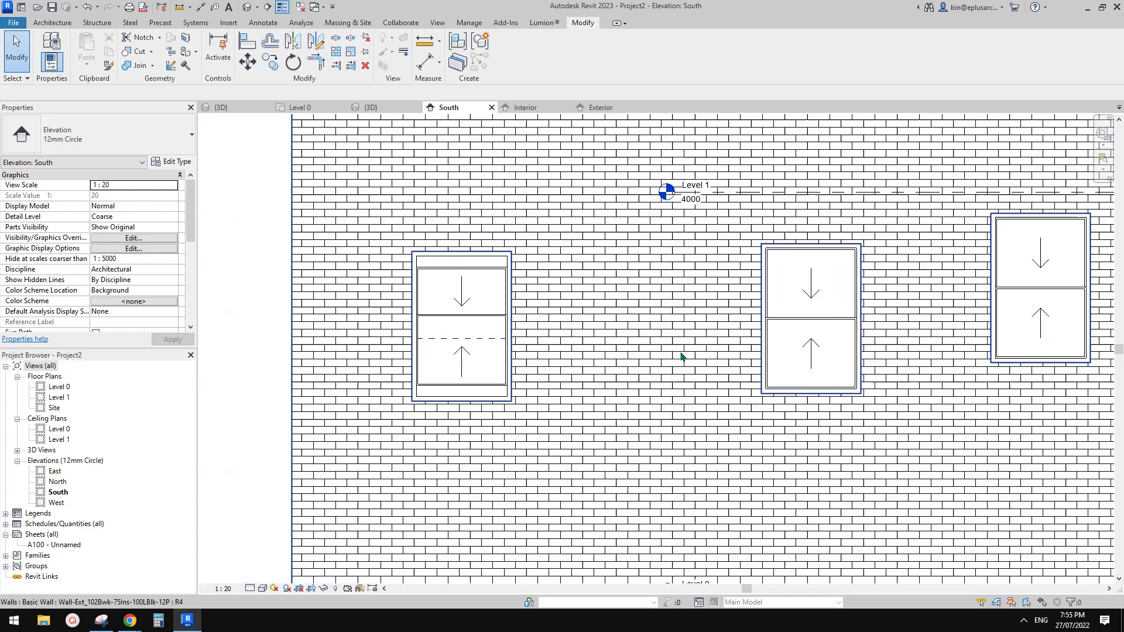
scroll(681, 356, "down", 1)
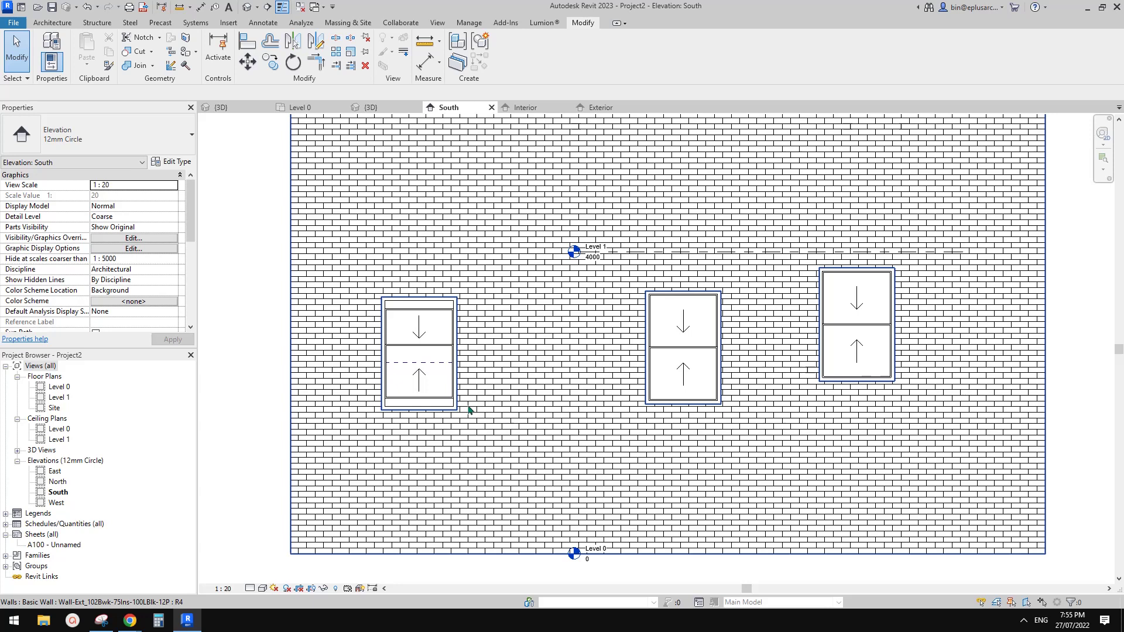
scroll(468, 389, "up", 1)
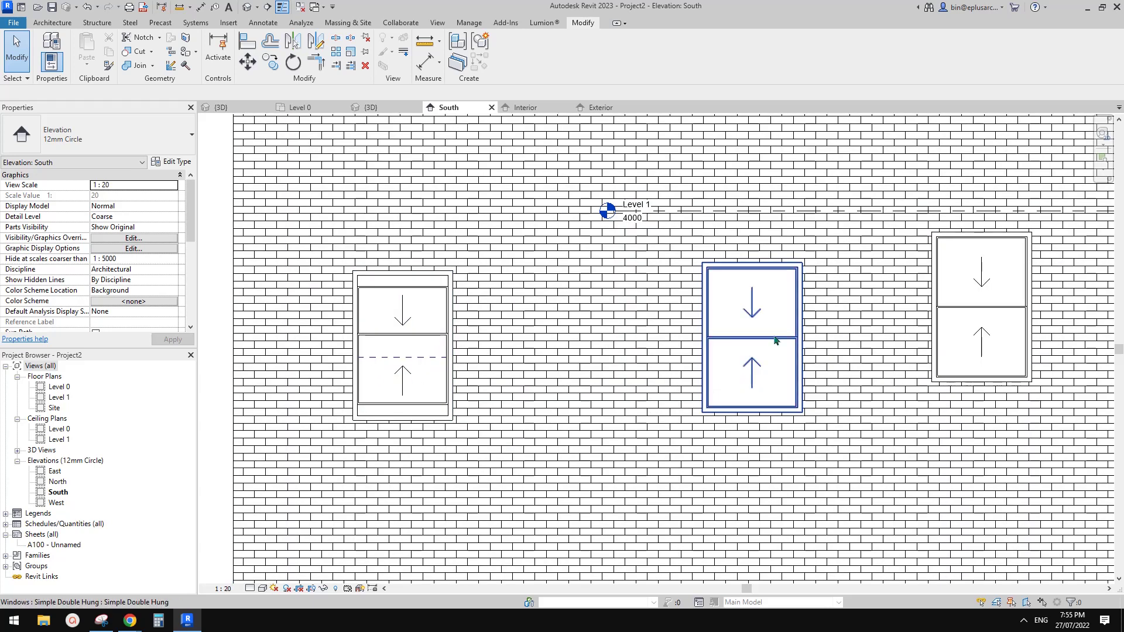
Select the middle and right windows and the brick wall to inspect them, then pan left
left_click(785, 367)
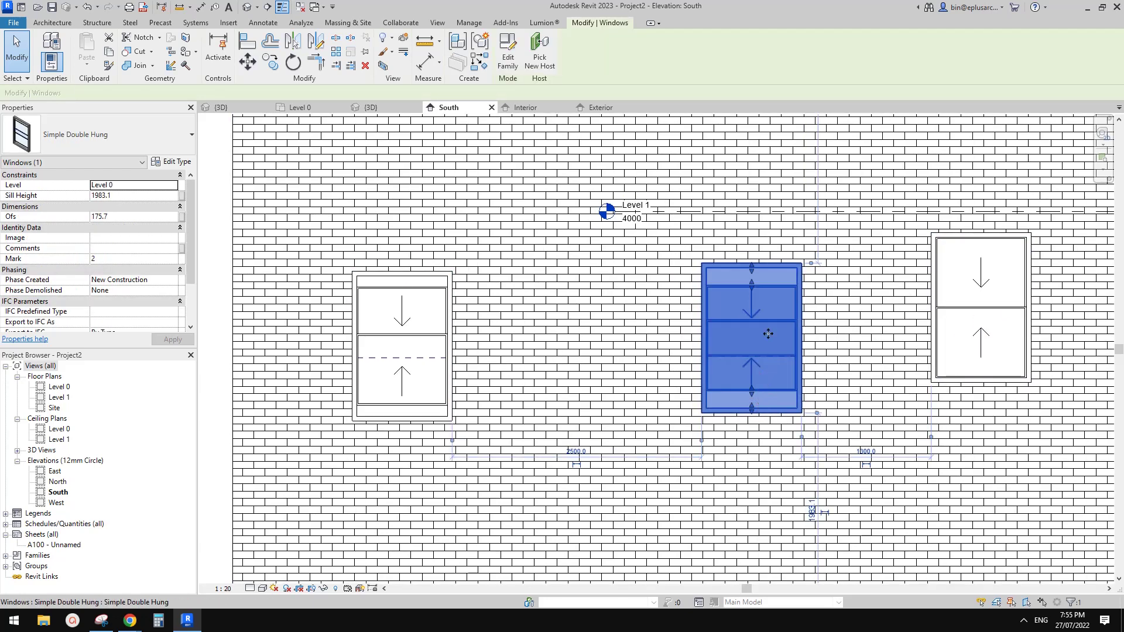
key("Escape")
left_click(779, 384)
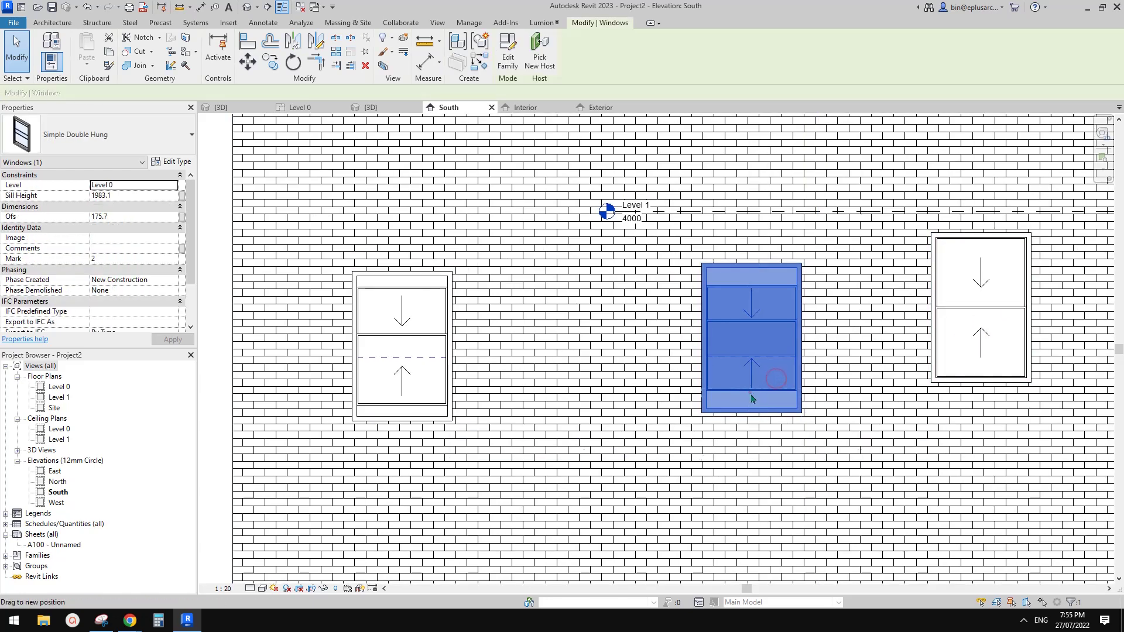
left_click(1004, 378)
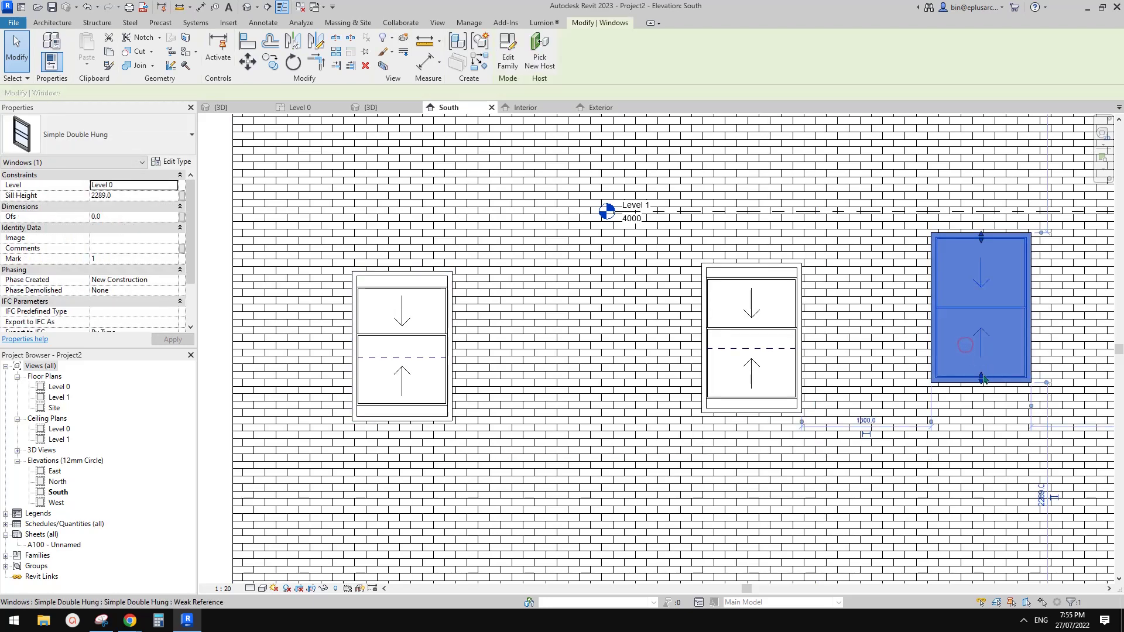
key("Escape")
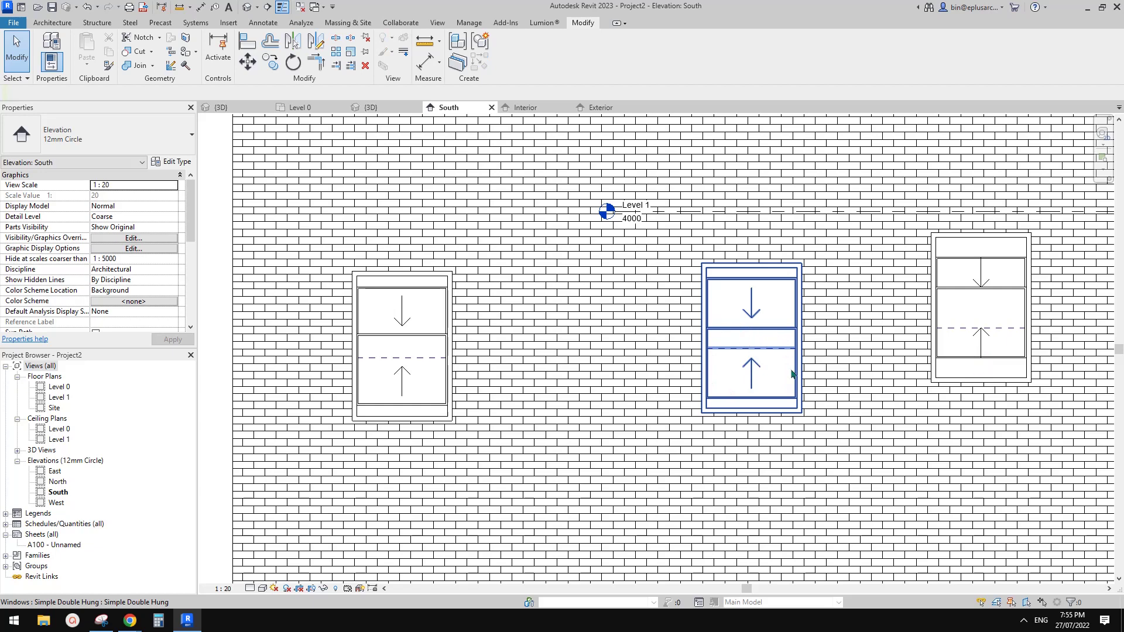
left_click(848, 351)
key("Escape")
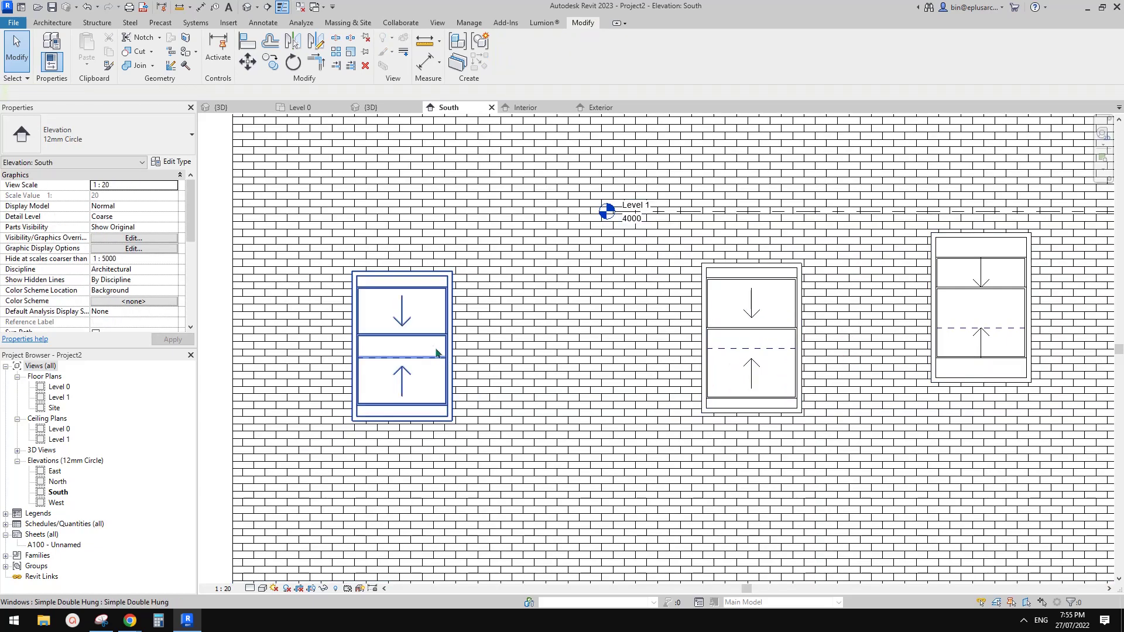
middle_click_drag(485, 395, 477, 387)
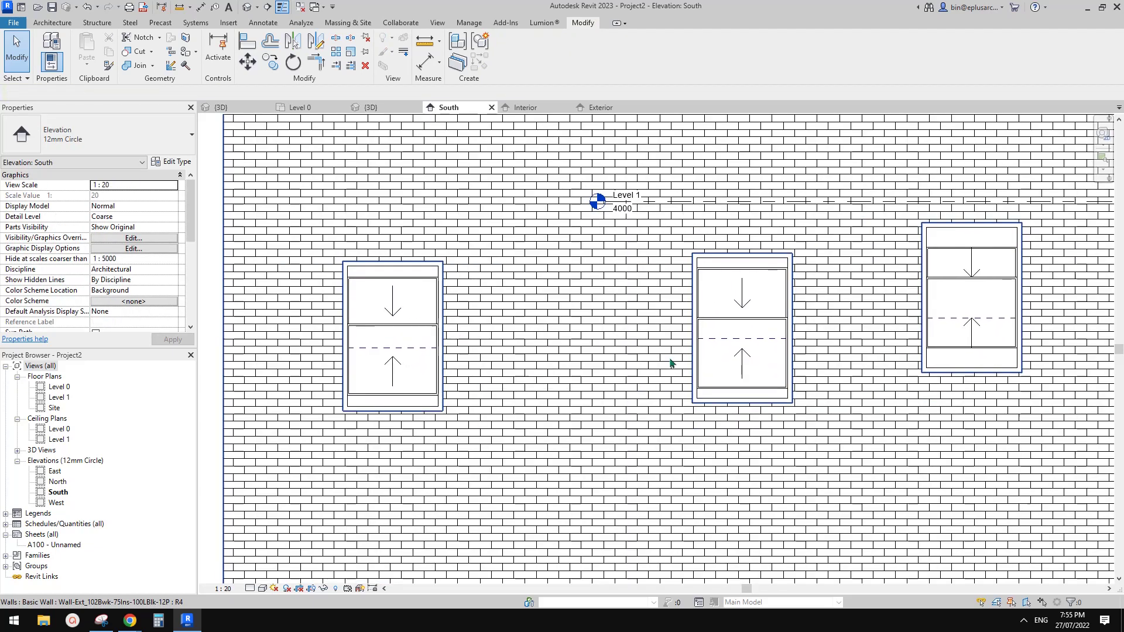
middle_click_drag(813, 394, 732, 396)
middle_click_drag(627, 403, 624, 403)
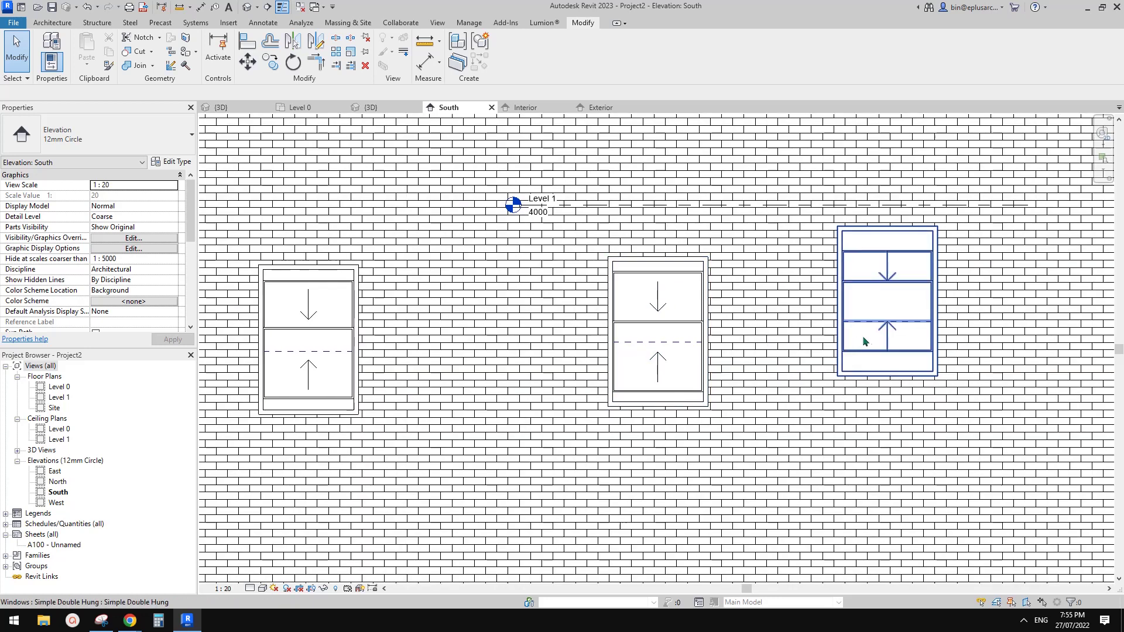
Open the North elevation at 1 : 50 and select the middle and left windows to check them
double_click(58, 481)
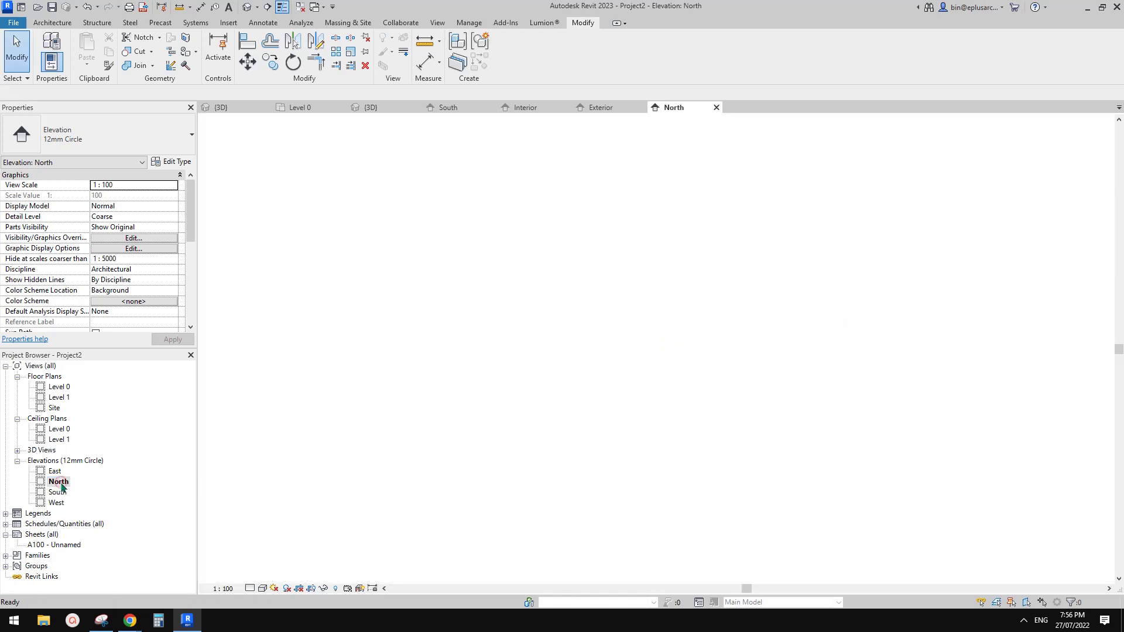
scroll(553, 384, "up", 2)
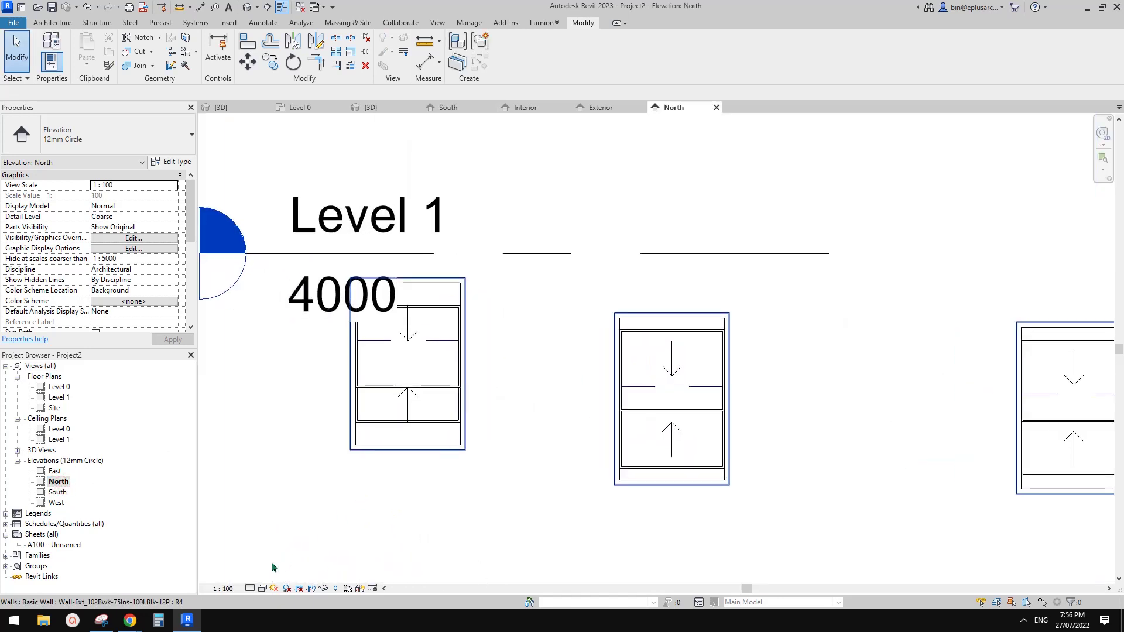
left_click(223, 589)
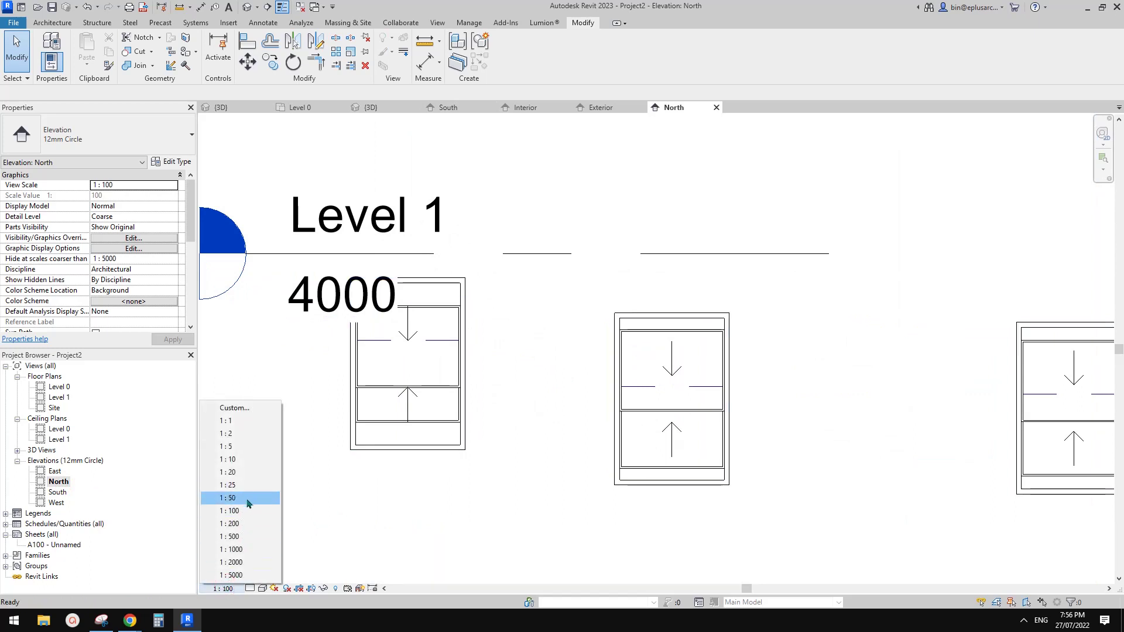
left_click(247, 498)
scroll(472, 384, "up", 3)
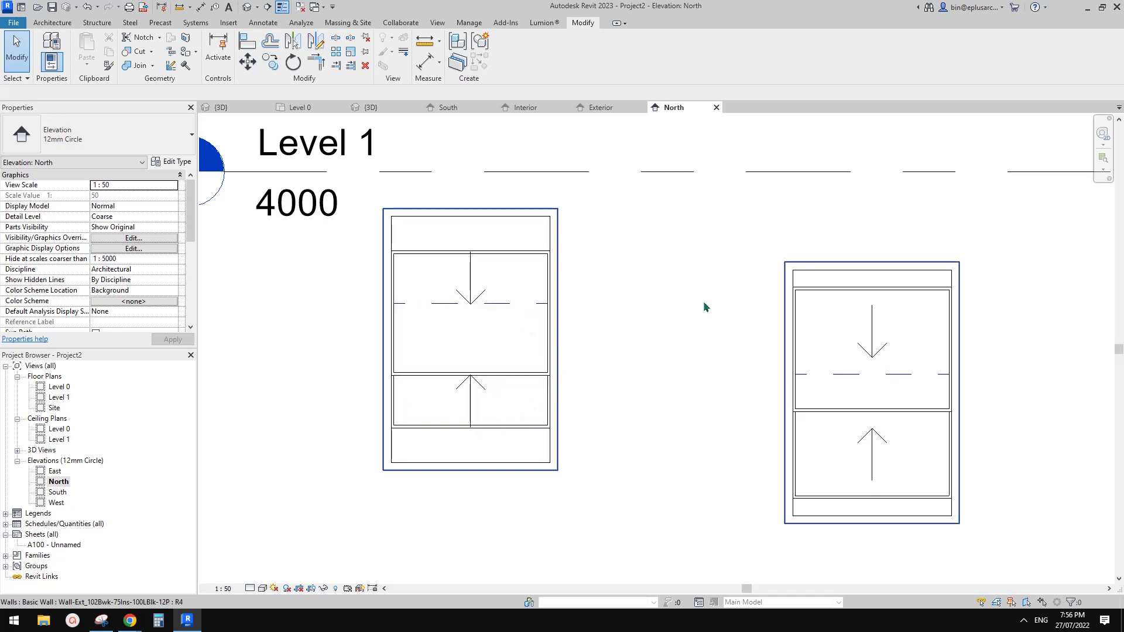
scroll(644, 327, "down", 3)
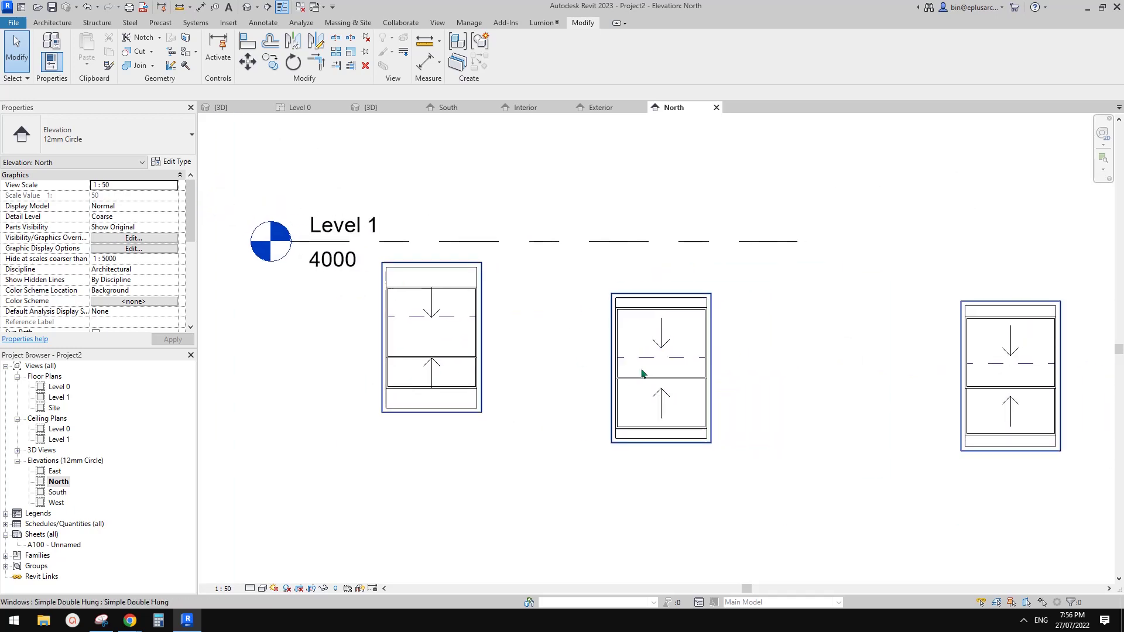
left_click(664, 410)
scroll(445, 375, "up", 2)
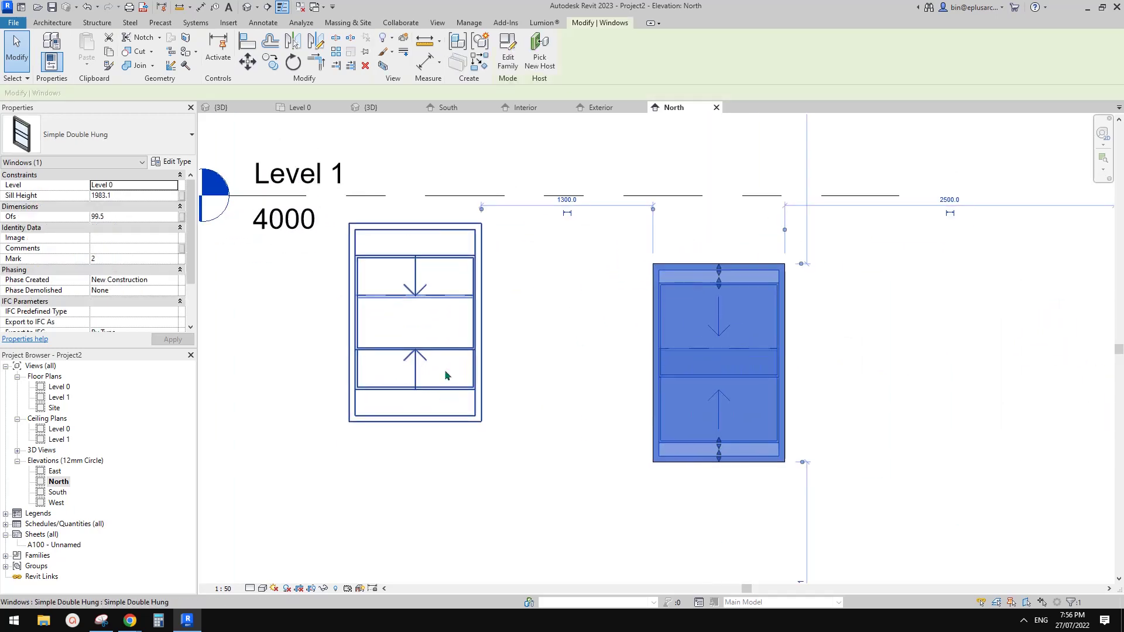
left_click(444, 370)
left_click(576, 354)
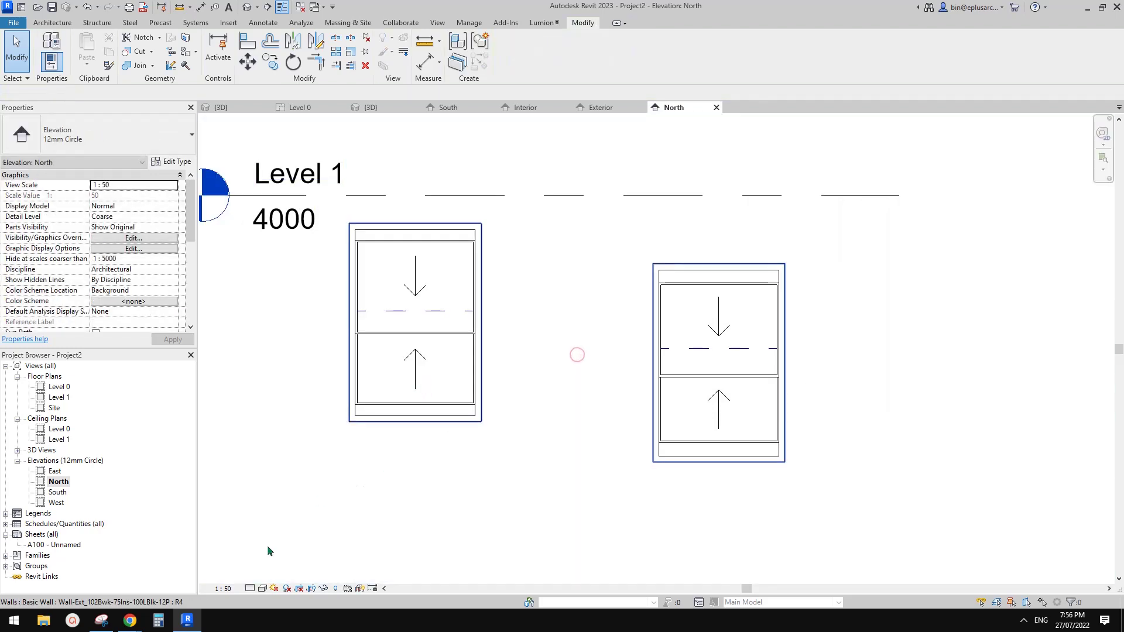
mouse_move(130, 620)
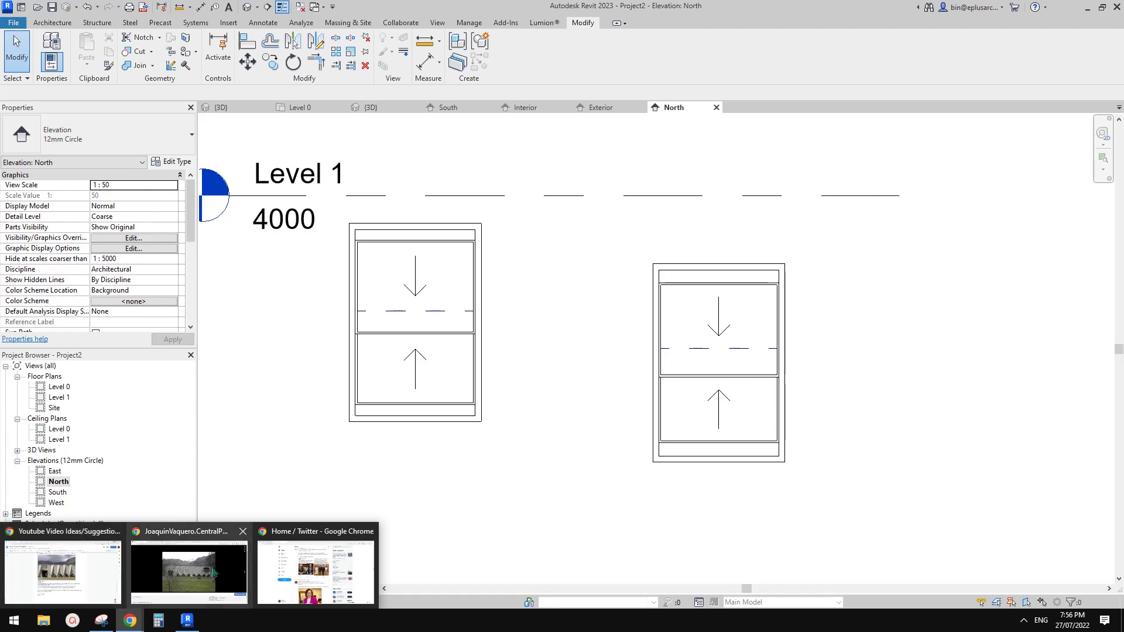
Bring up the video suggestions Google Doc and scroll to the double-hung window reference photo
left_click(82, 571)
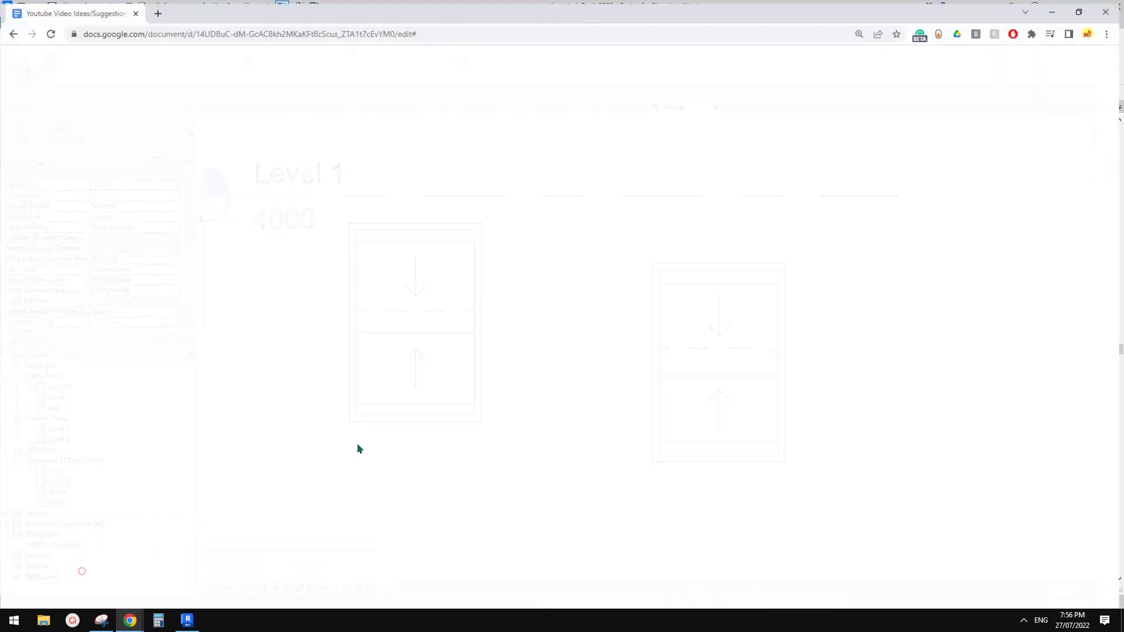
scroll(370, 265, "up", 20)
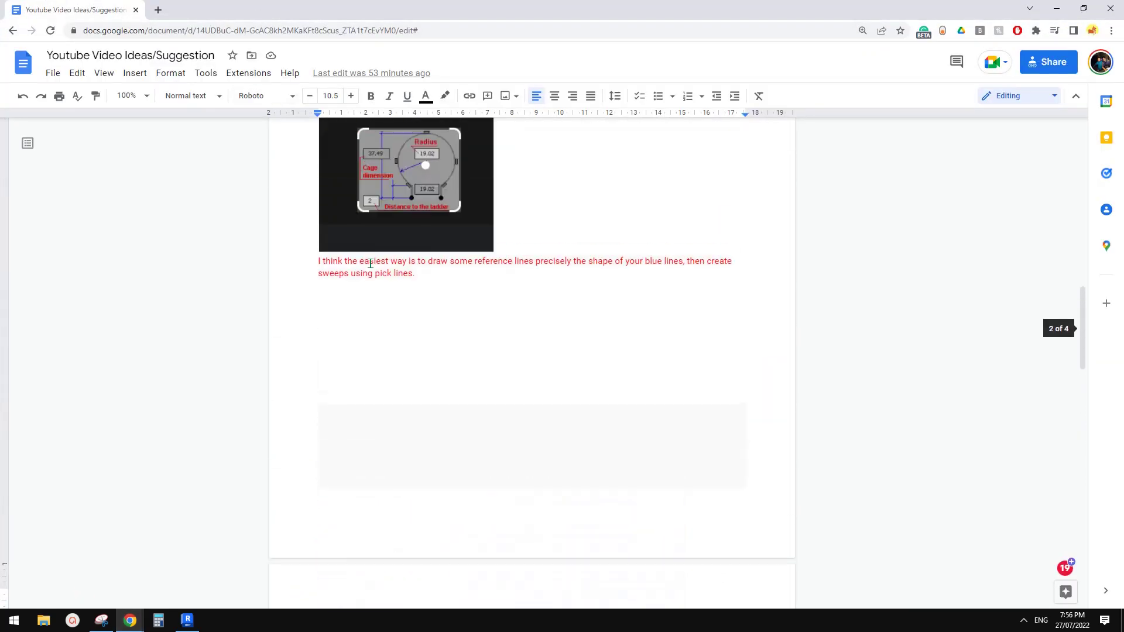
scroll(370, 265, "up", 6)
scroll(379, 266, "down", 3)
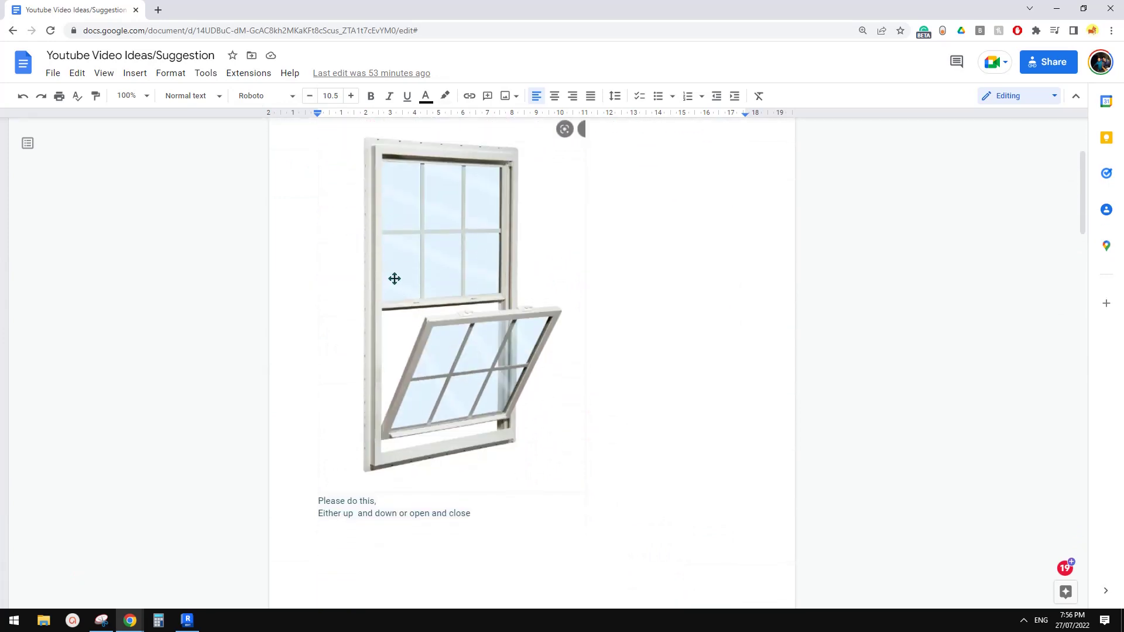
scroll(424, 298, "up", 3)
scroll(446, 311, "down", 5)
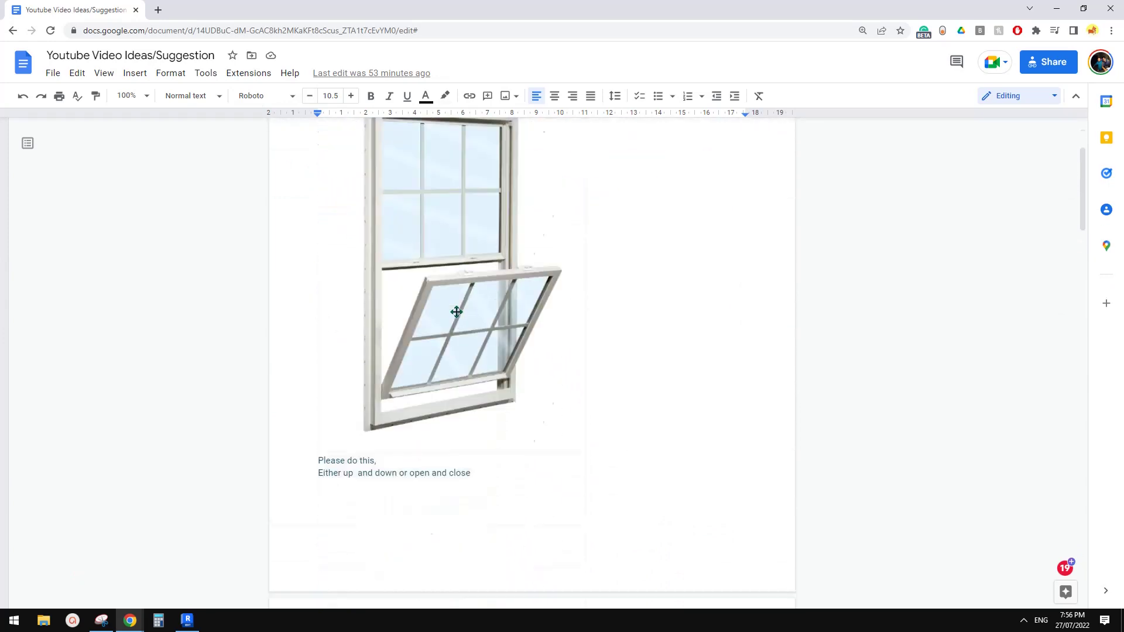
scroll(466, 332, "up", 2)
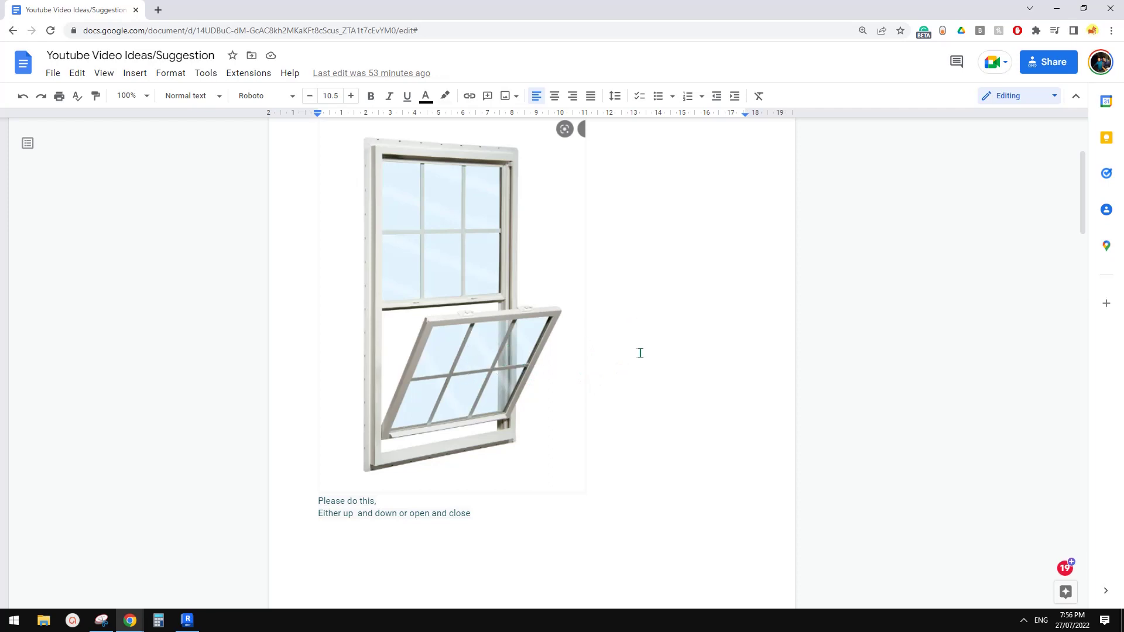
Switch to Revit's default 3D view, orbit to the windows and hide the level markers with VH
left_click(188, 622)
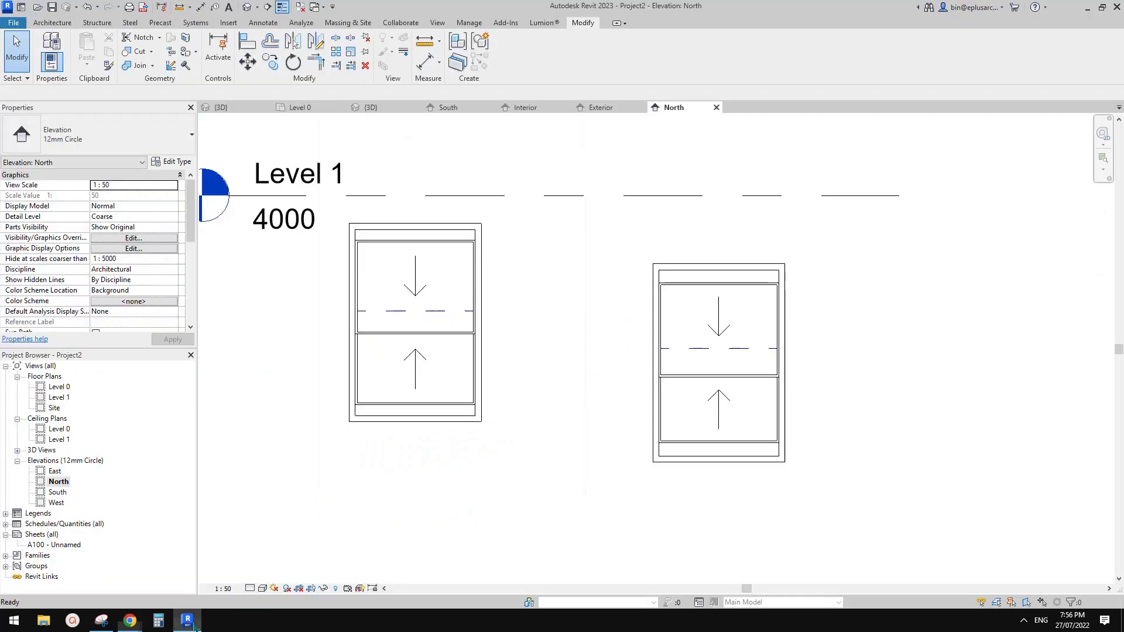
left_click(246, 7)
middle_click_drag(775, 384, 825, 392, "shift")
left_click(767, 496)
key("v")
key("h")
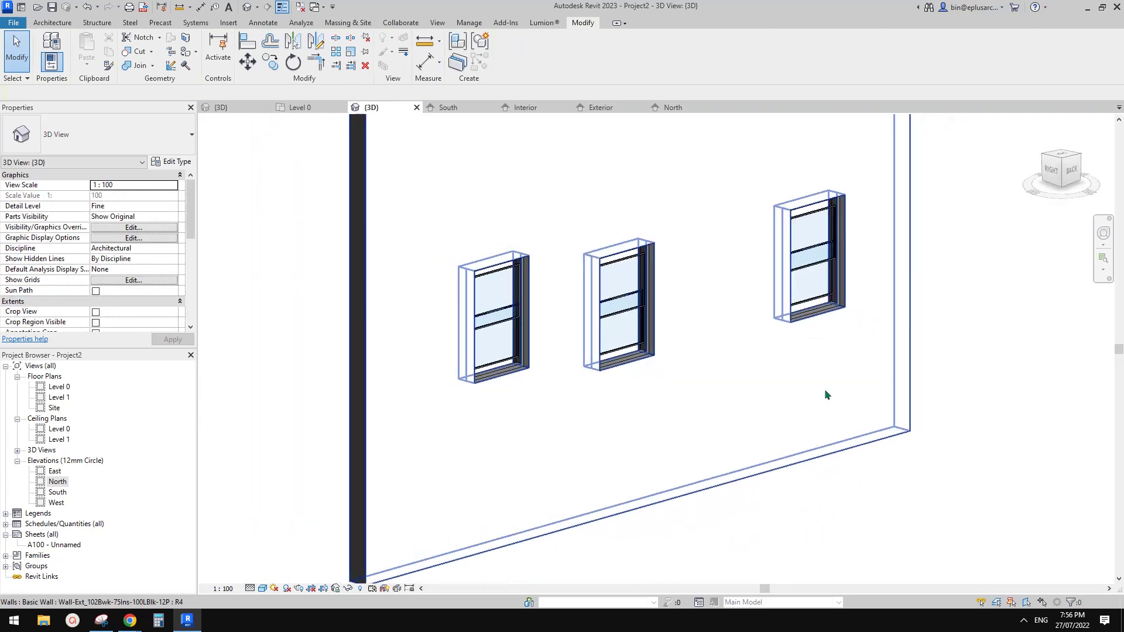